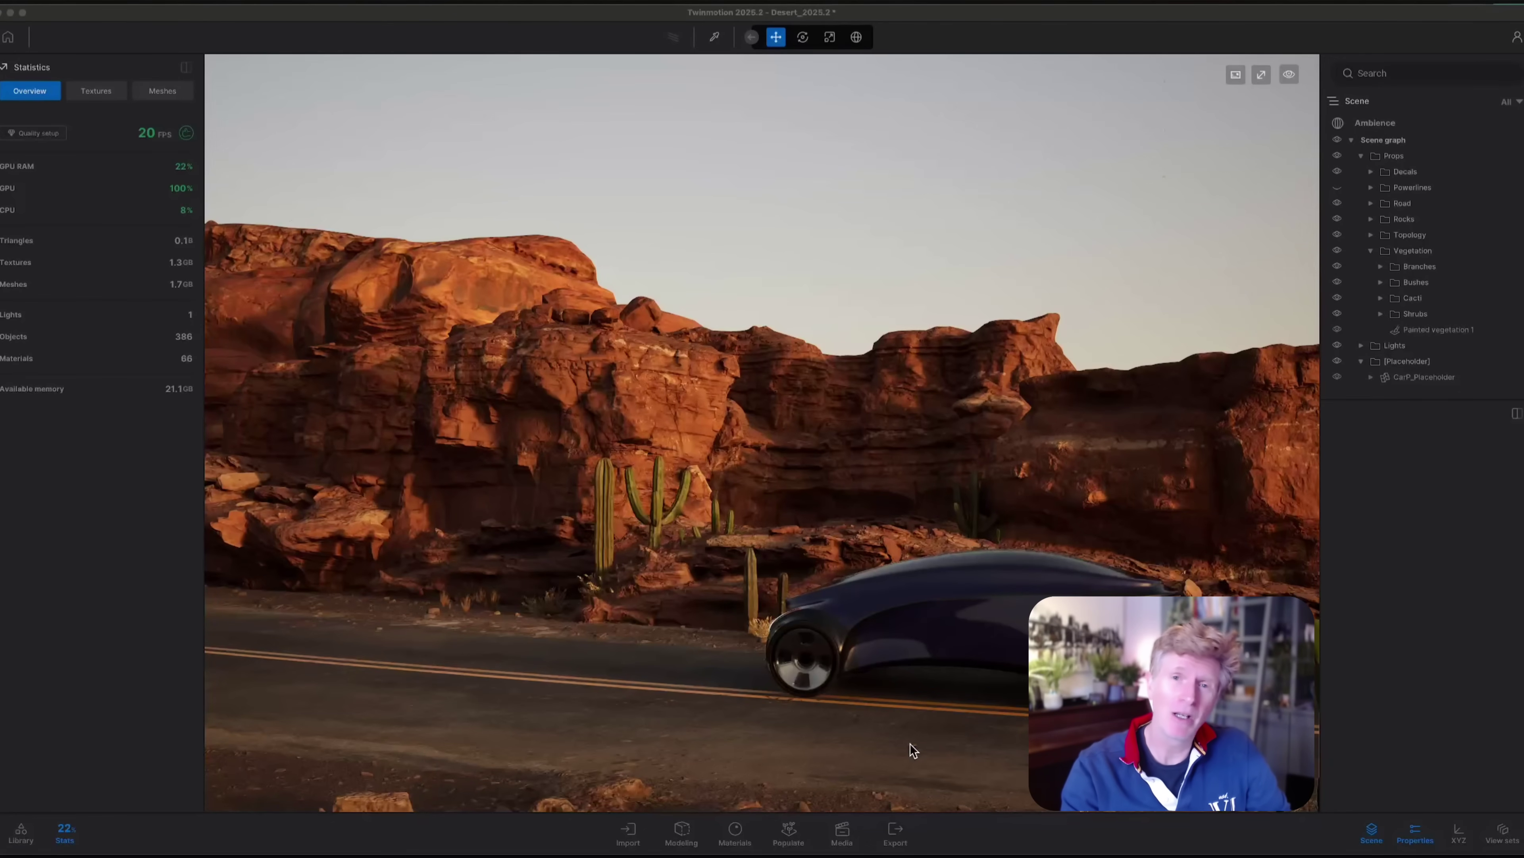
Step: Select the large canyon rock formation behind the car
click(910, 744)
key(a)
right_drag(824, 685, 794, 686)
key(Escape)
key(l)
key(a)
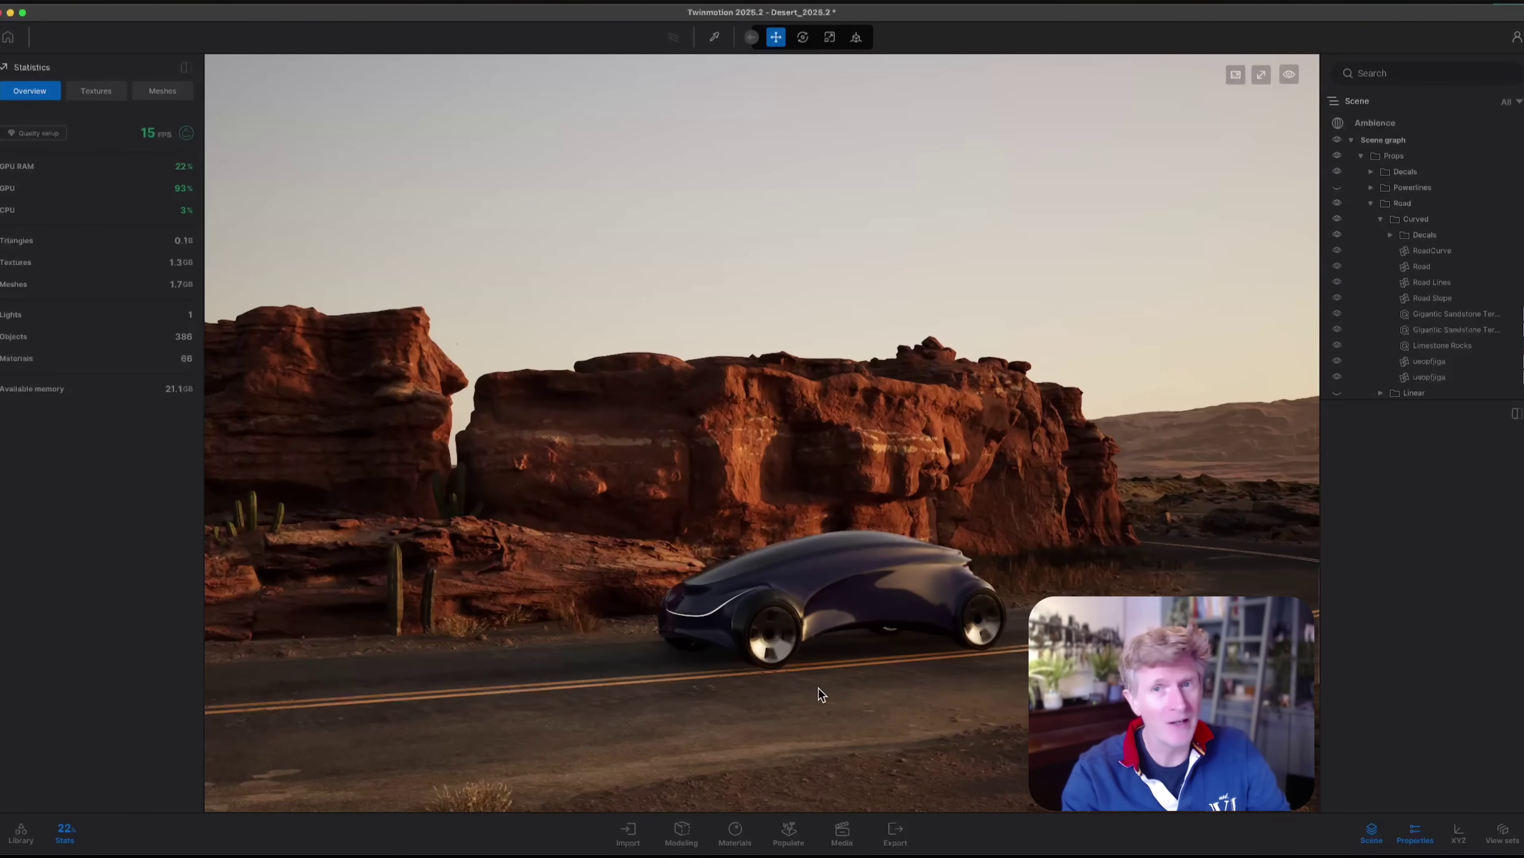
click(920, 460)
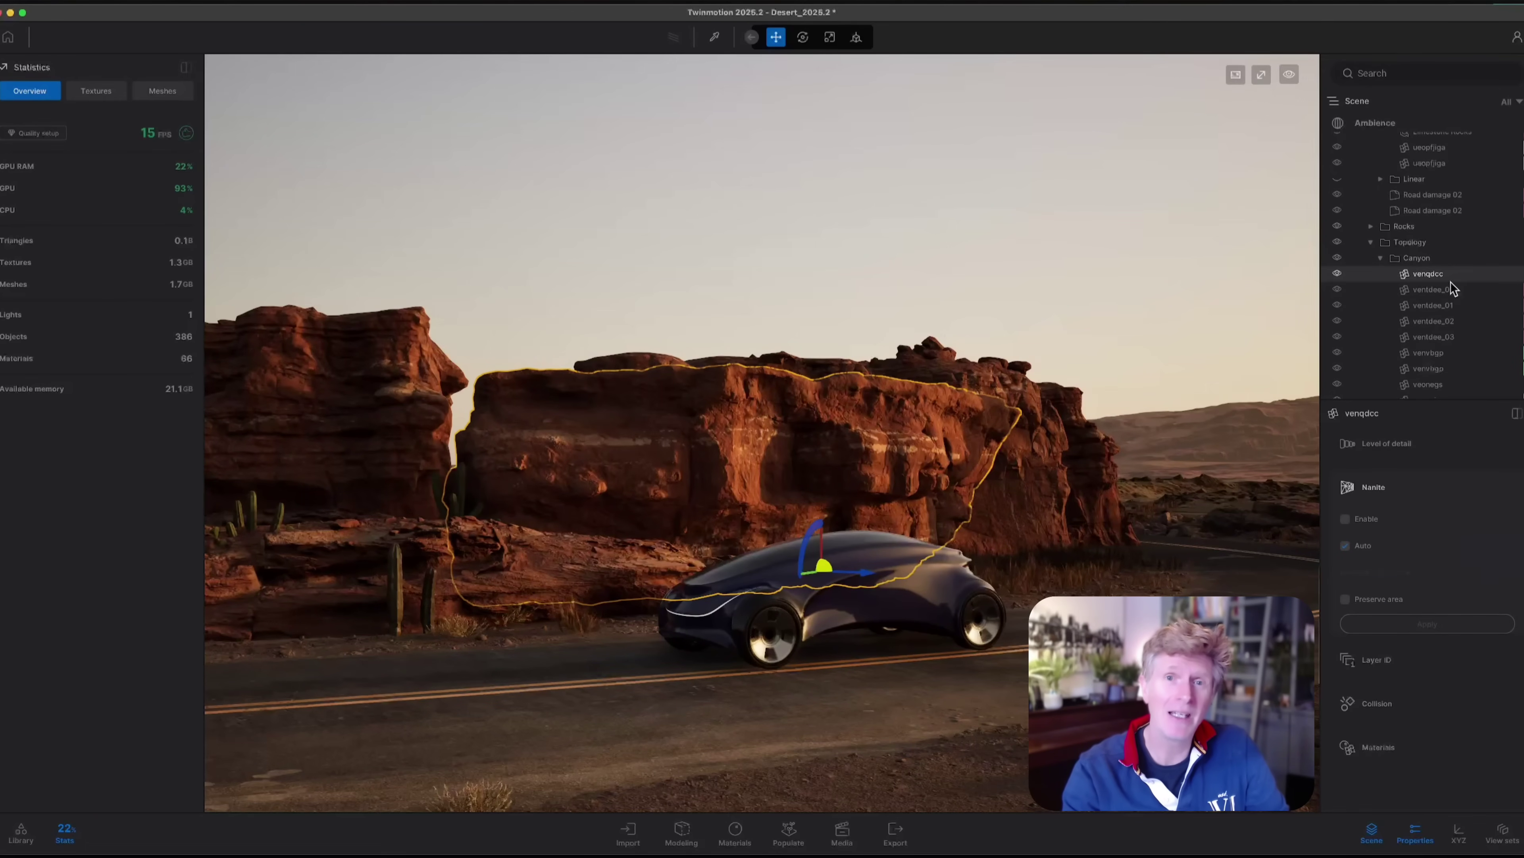
Step: Enable and apply Nanite for all the meshes in the Canyon folder
click(1430, 337)
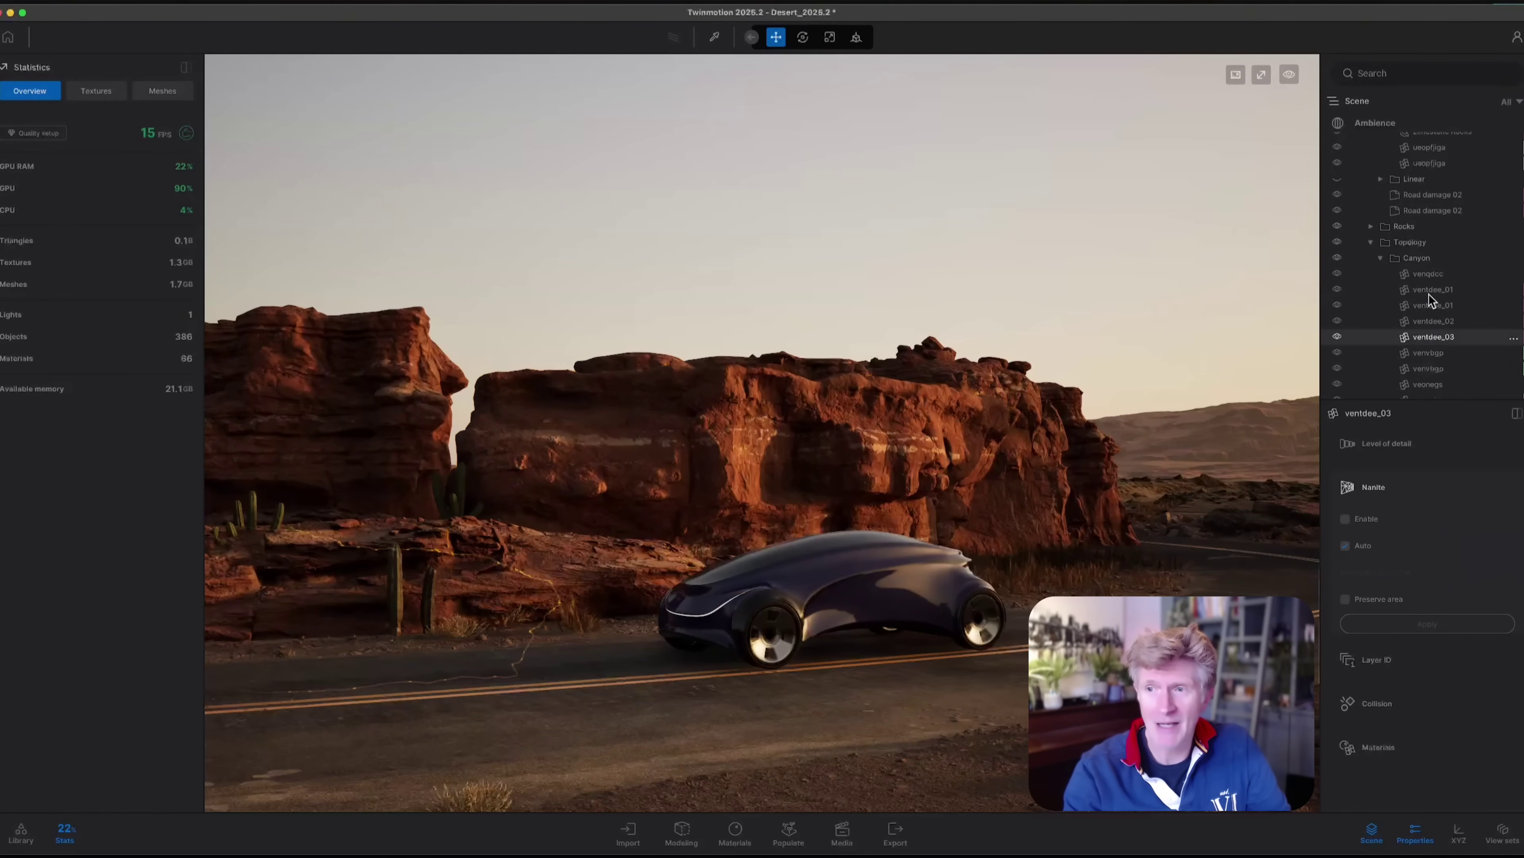
shift+click(1424, 276)
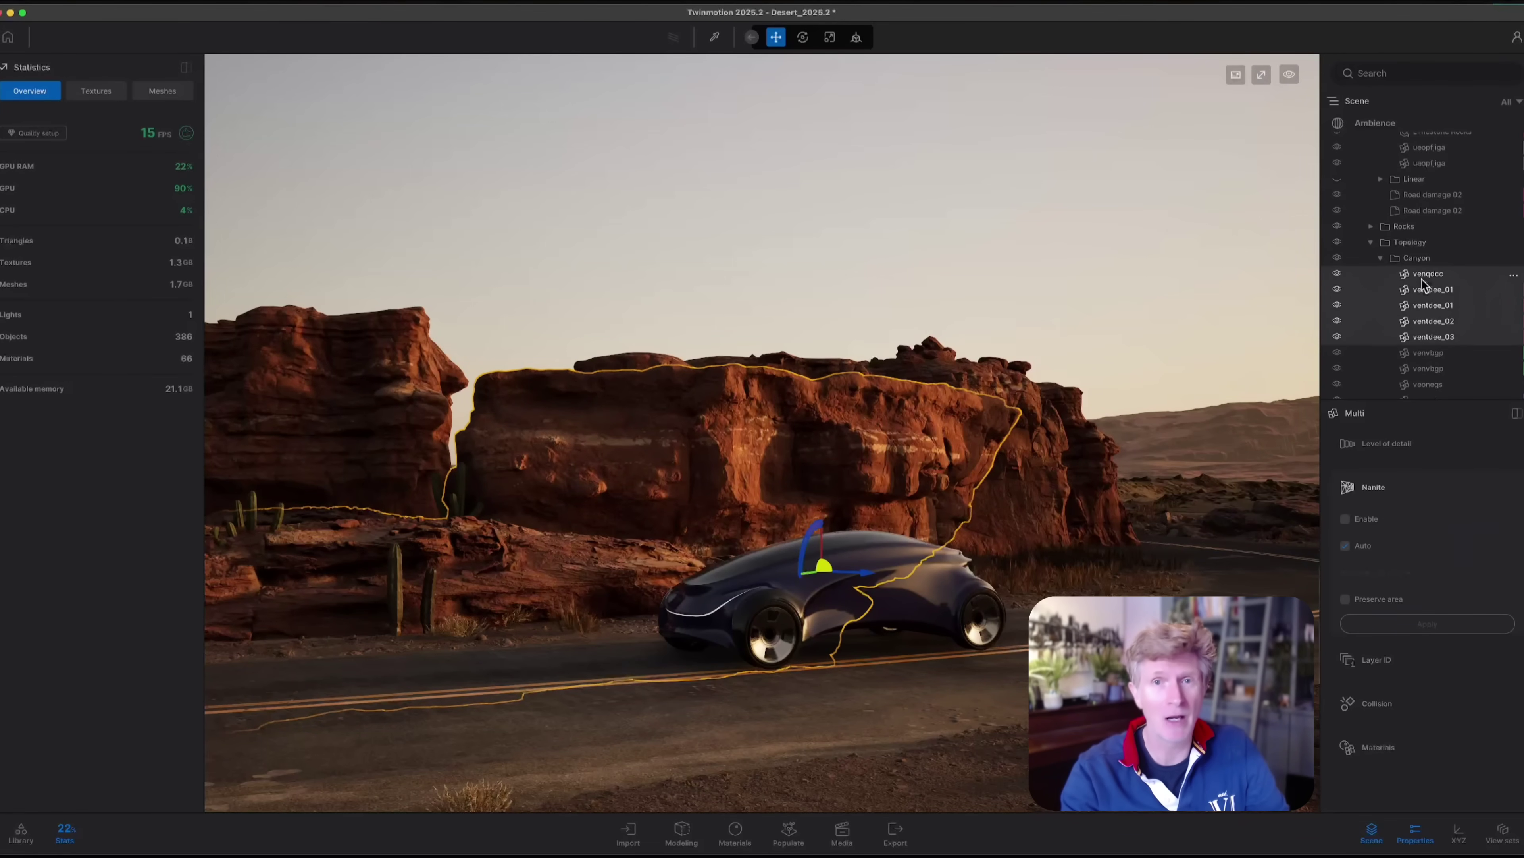
click(1422, 277)
scroll(1414, 328, down, 5)
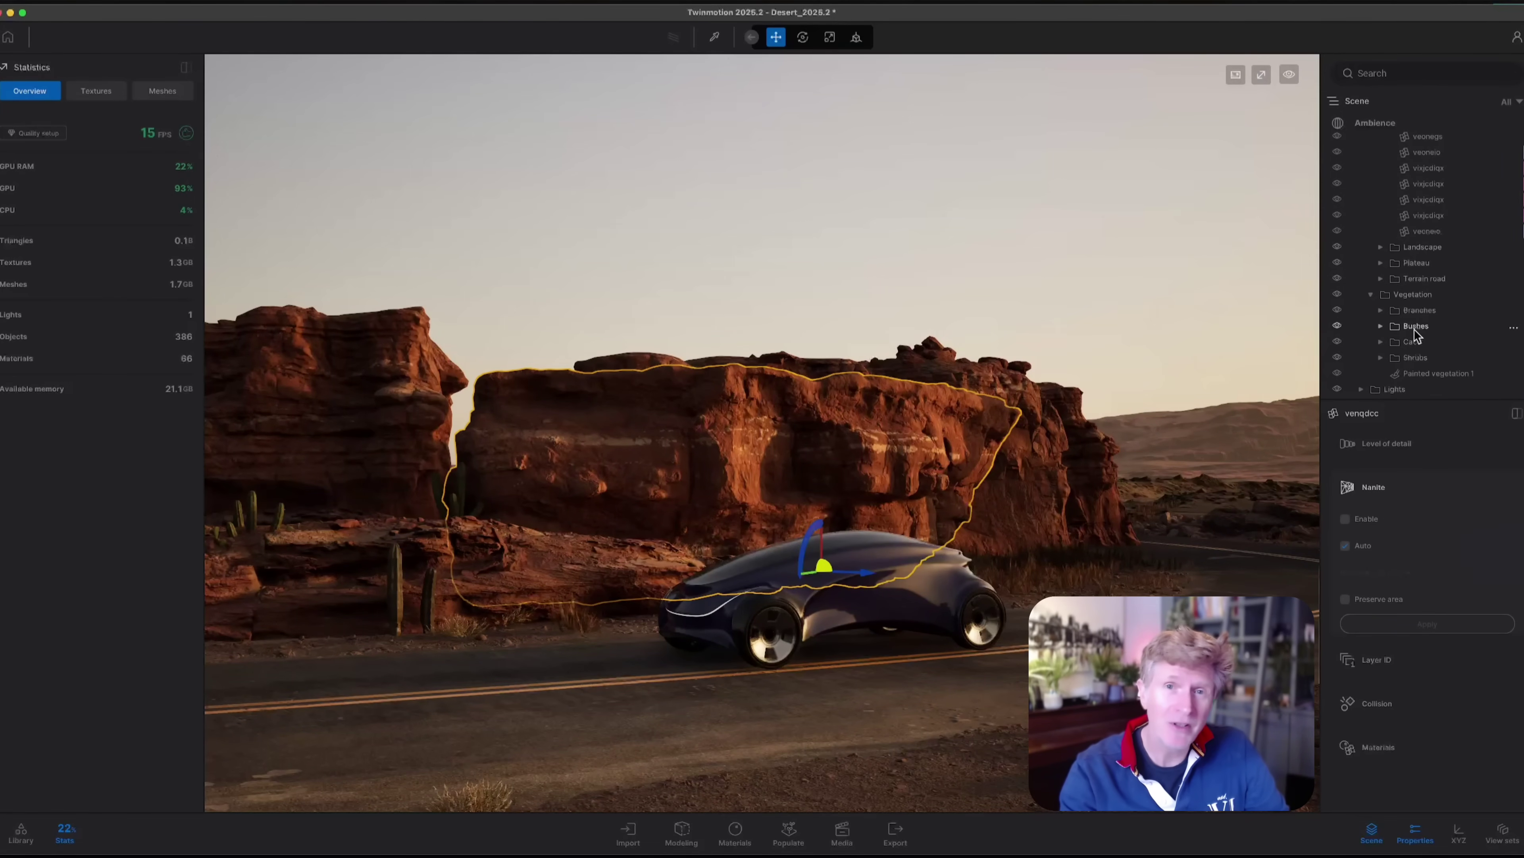
shift+click(1426, 231)
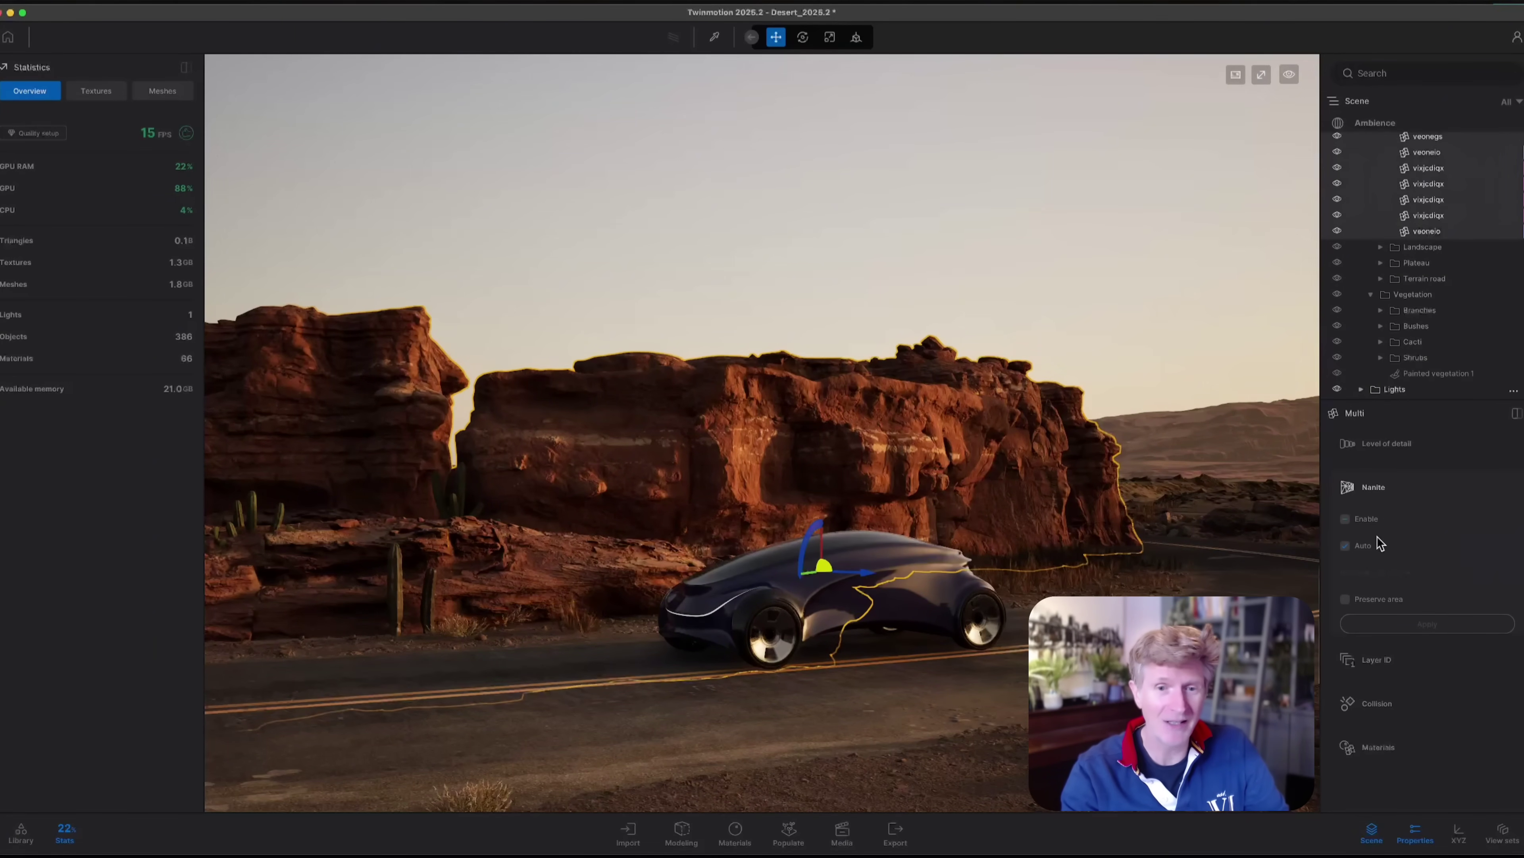
click(1345, 519)
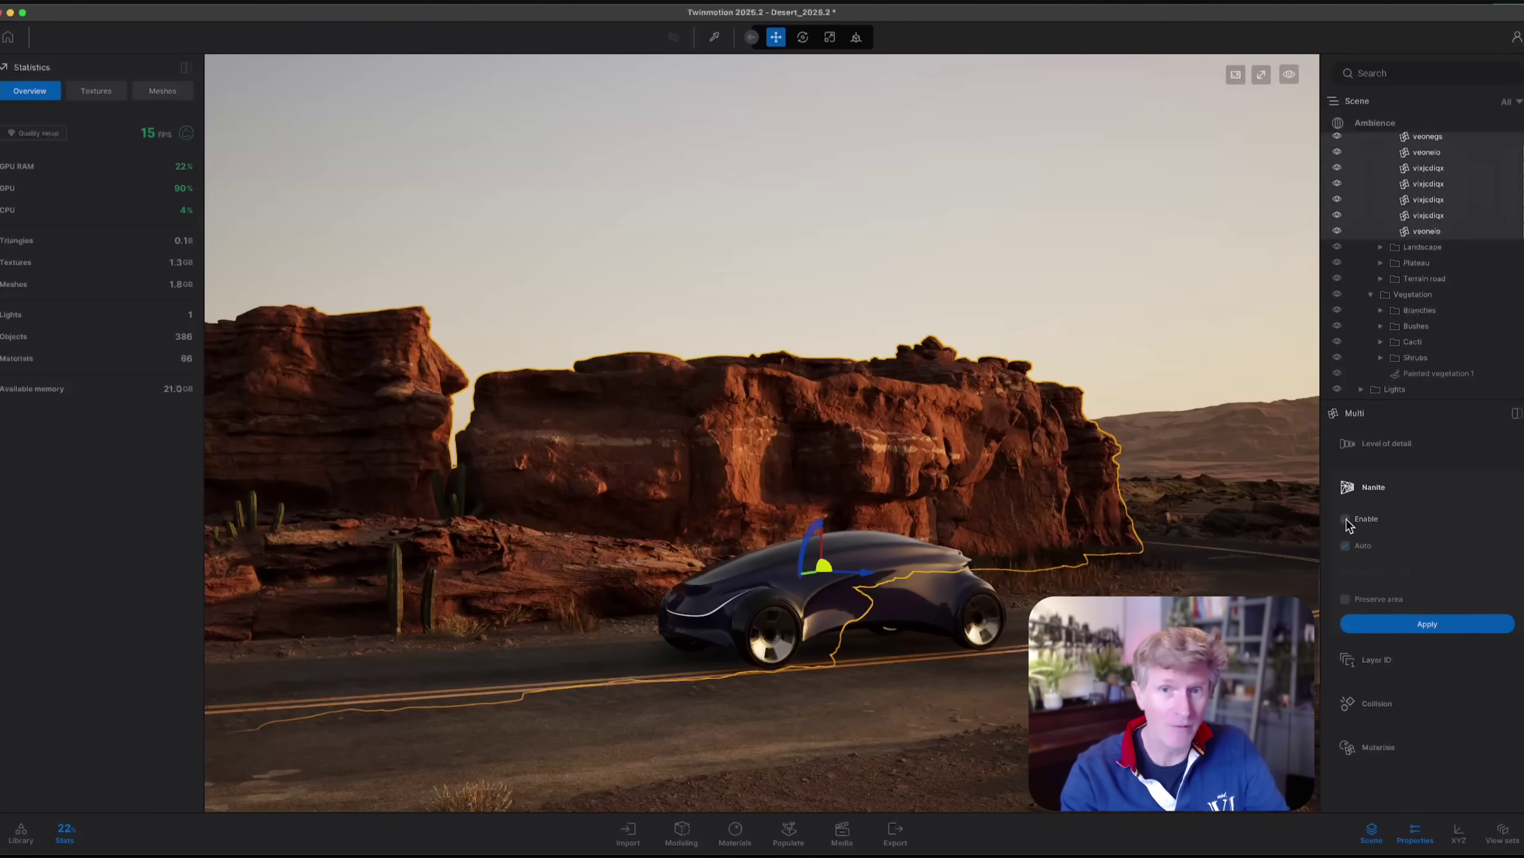
click(1375, 623)
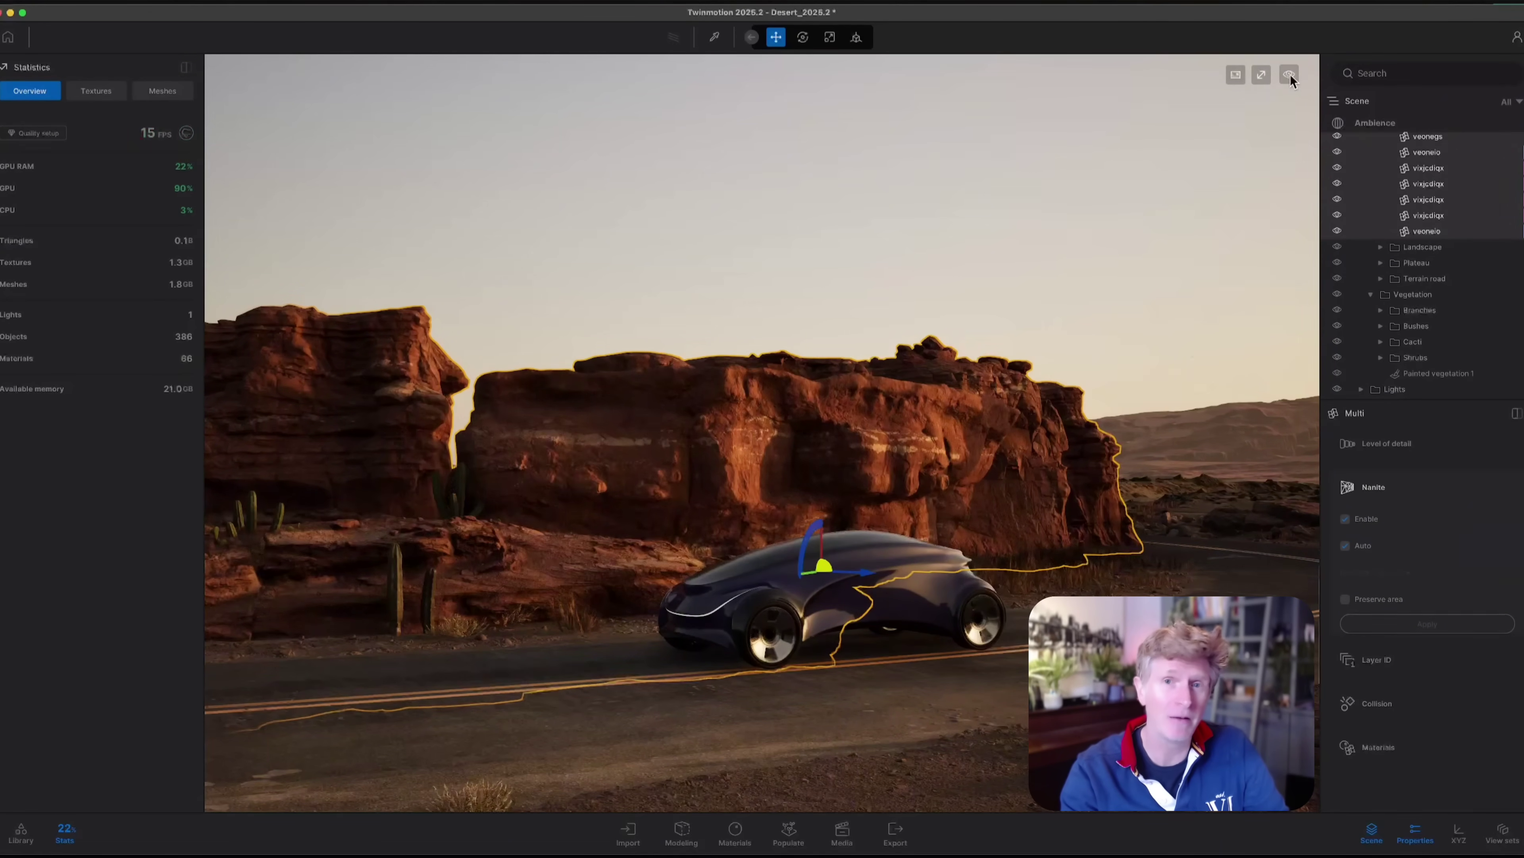
Step: Inspect the canyon meshes in the triangle visualization mode, return to the standard rendered view and clear the selection
click(1238, 75)
click(1199, 174)
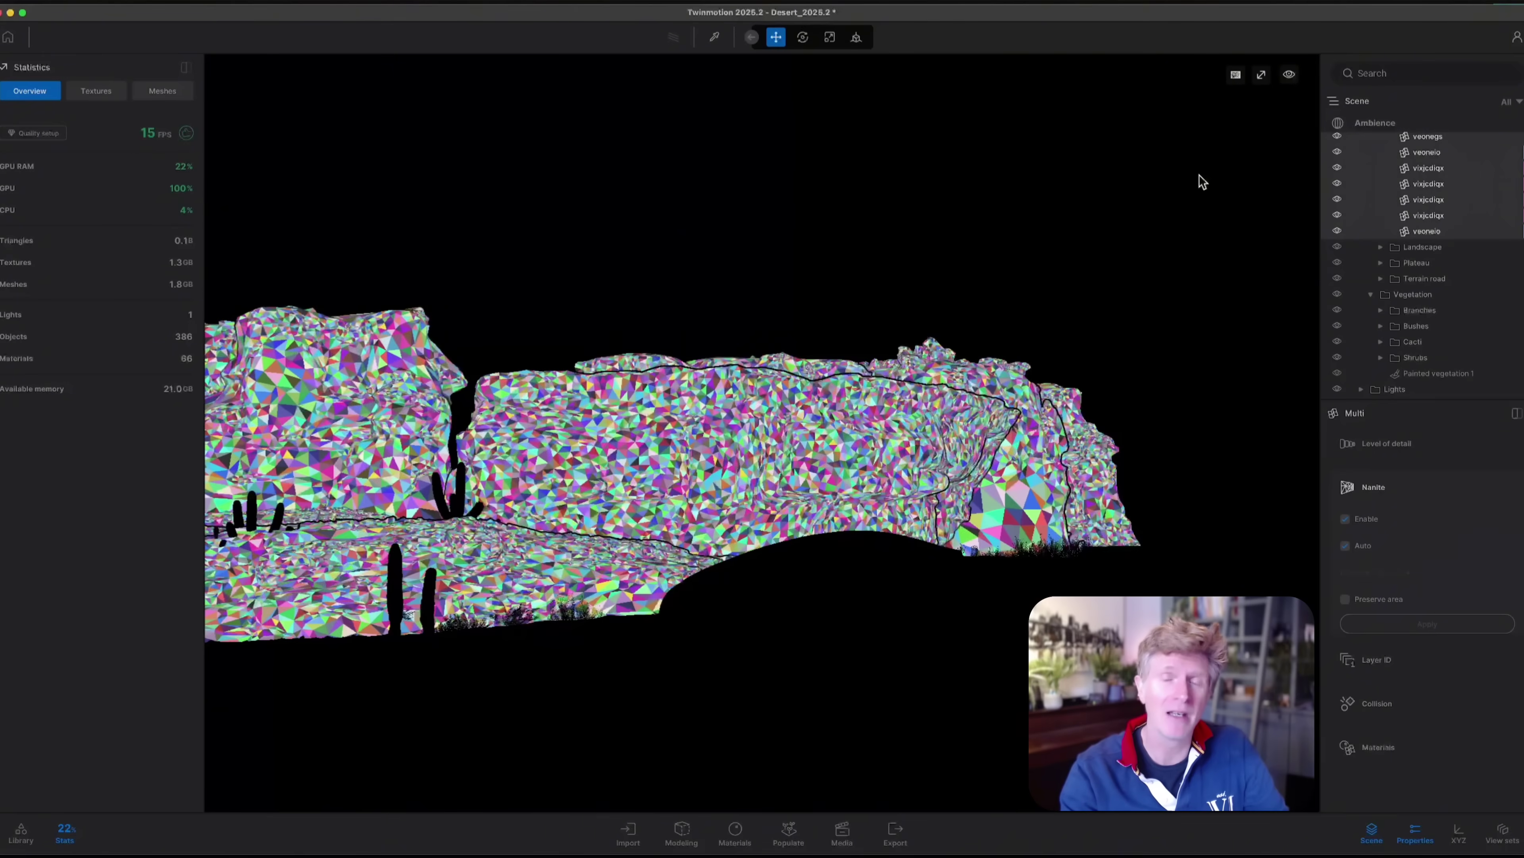
key(d)
right_drag(633, 503, 510, 537)
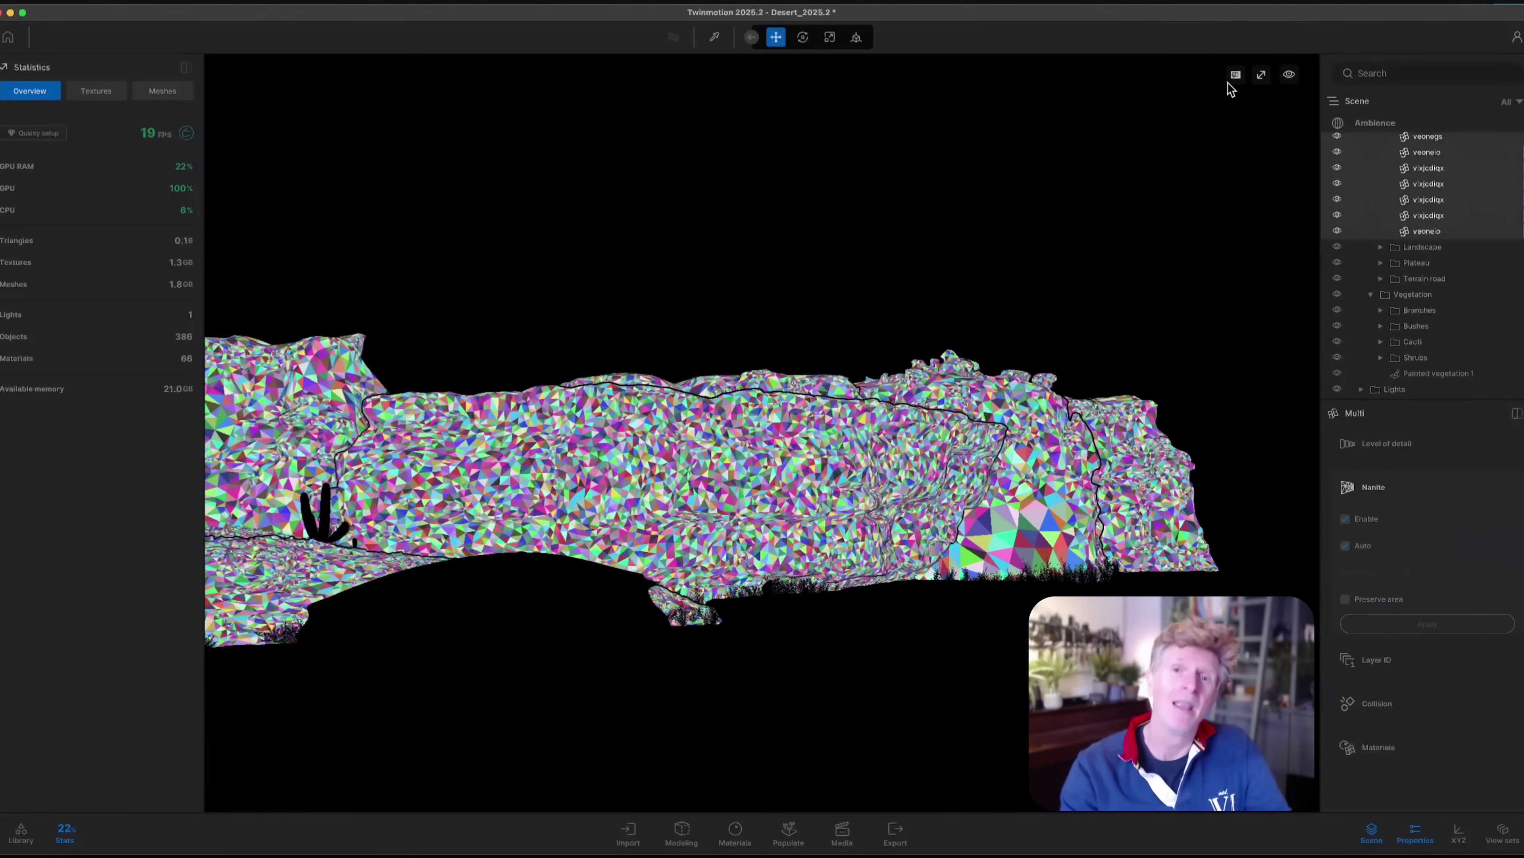
click(1237, 75)
click(1192, 101)
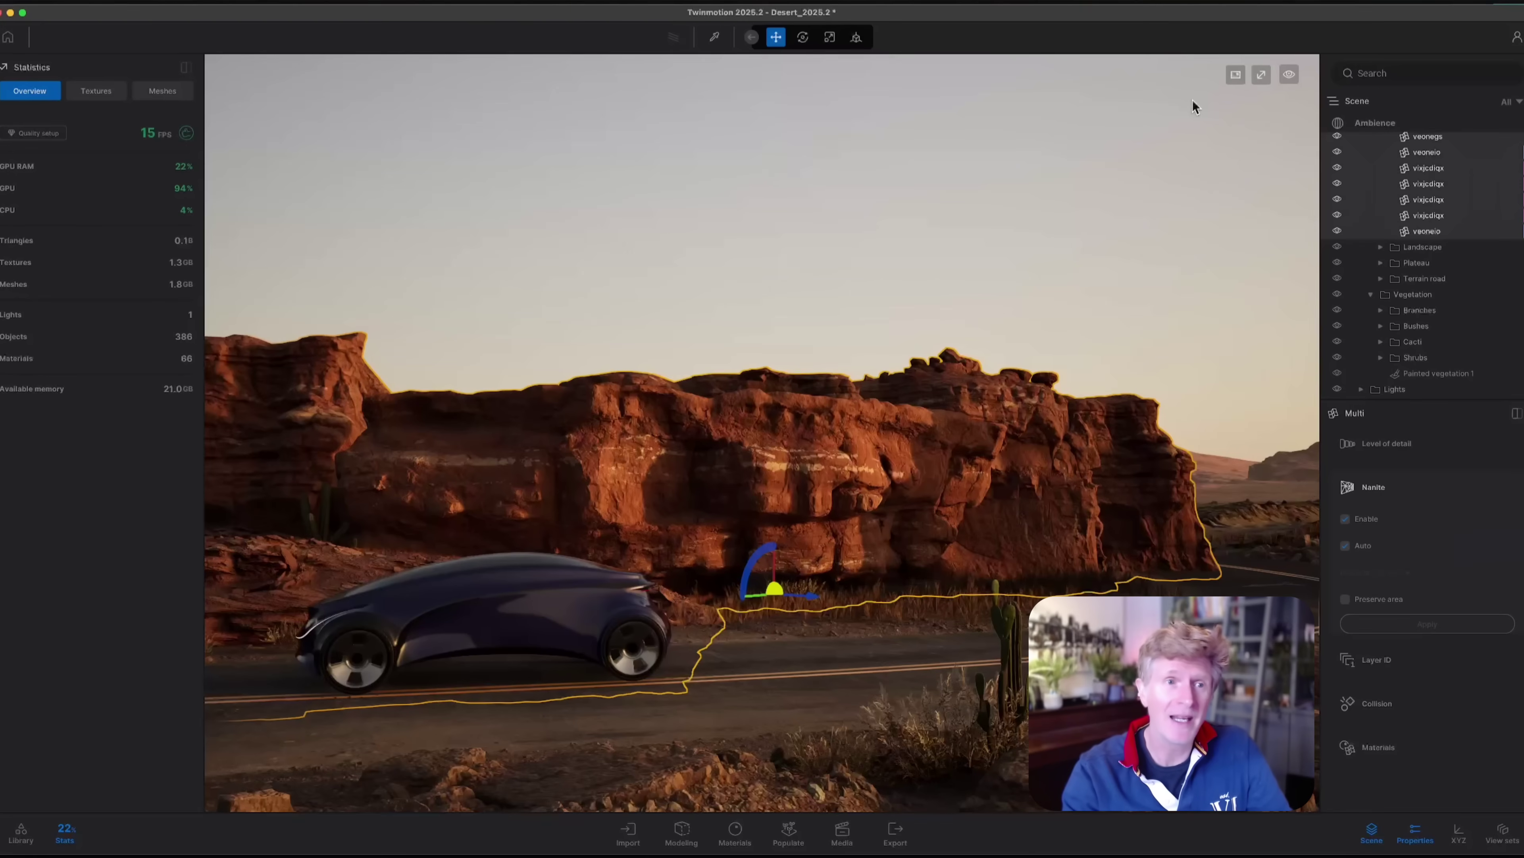
key(a)
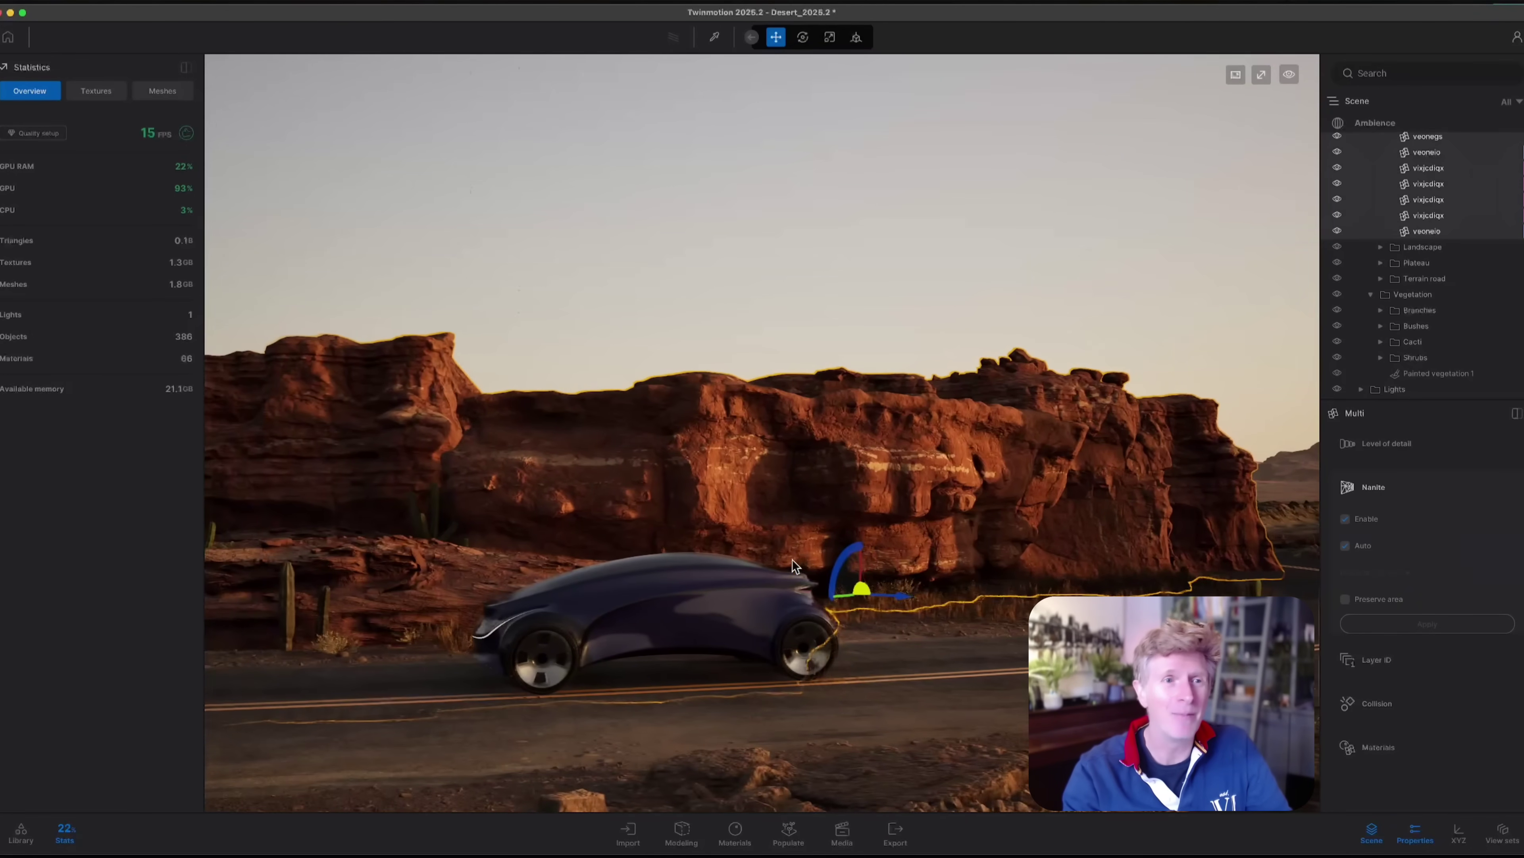
key(Escape)
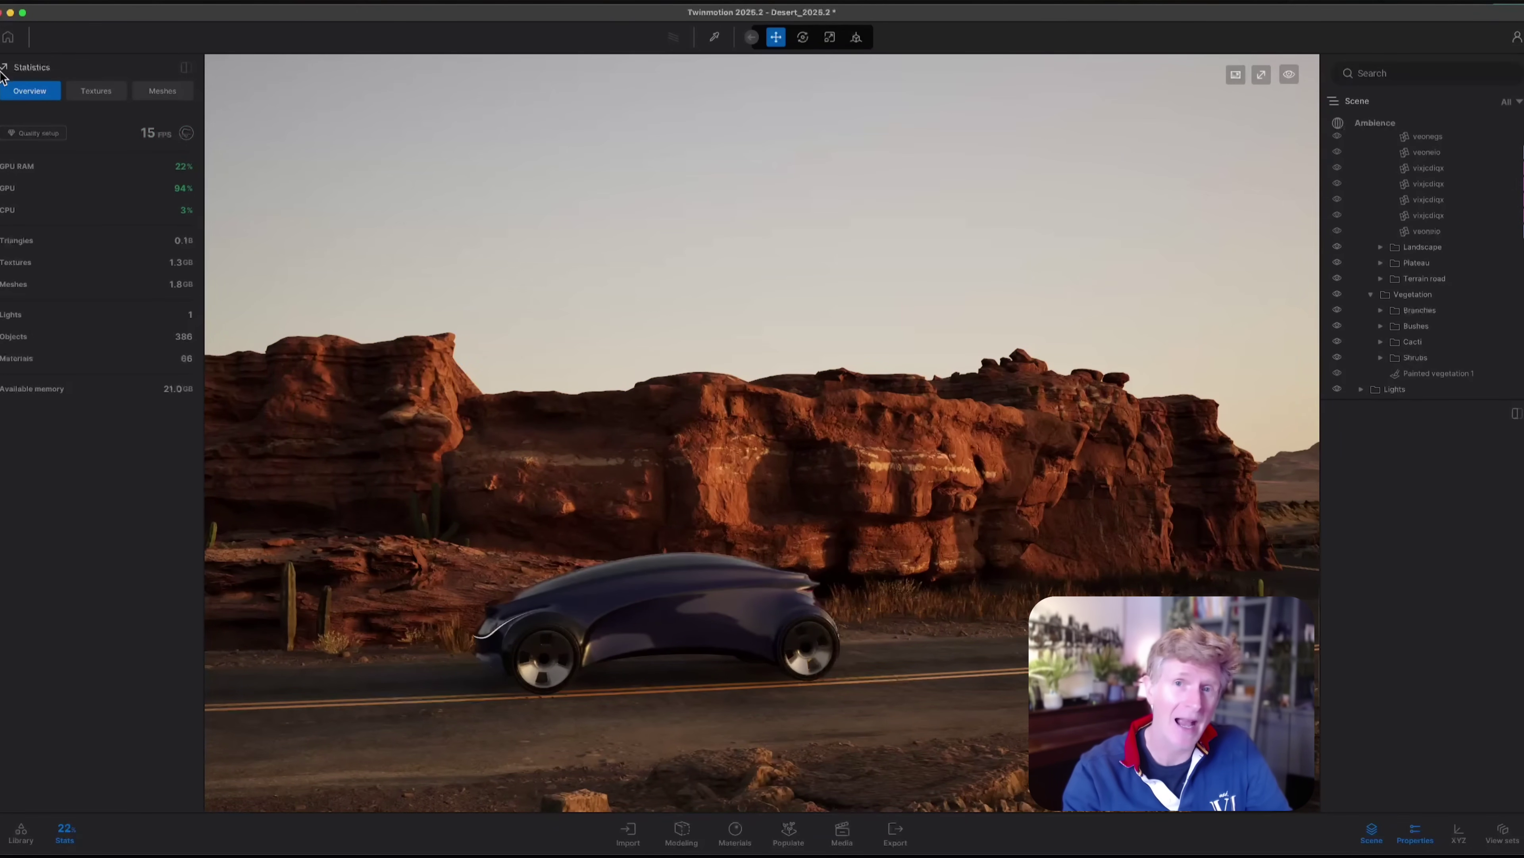
Step: Hide the statistics and open the Sketchfab Cars & Vehicles category of the asset library
click(65, 835)
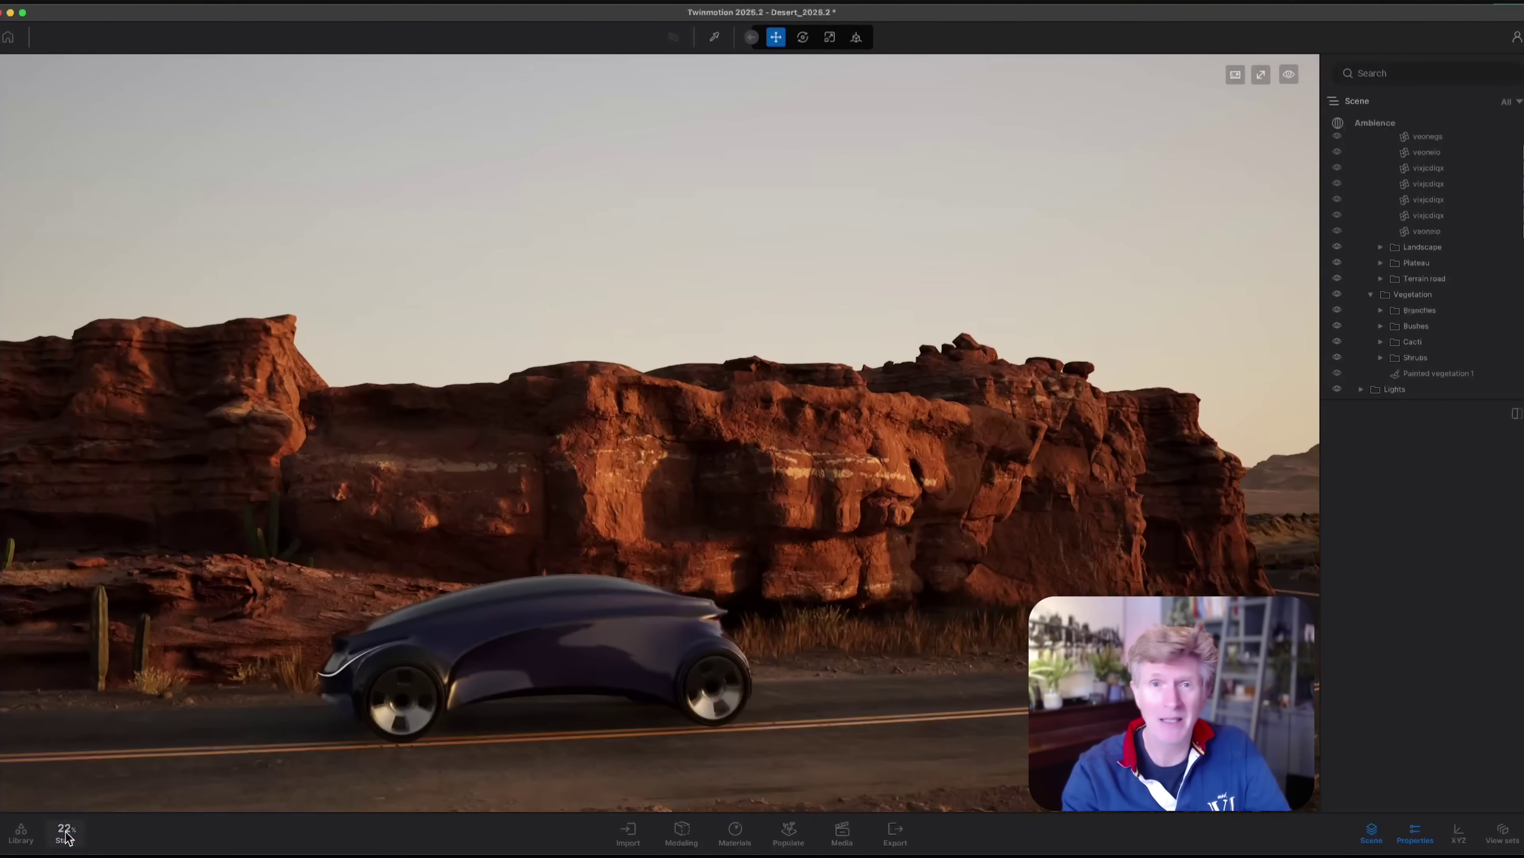
click(21, 835)
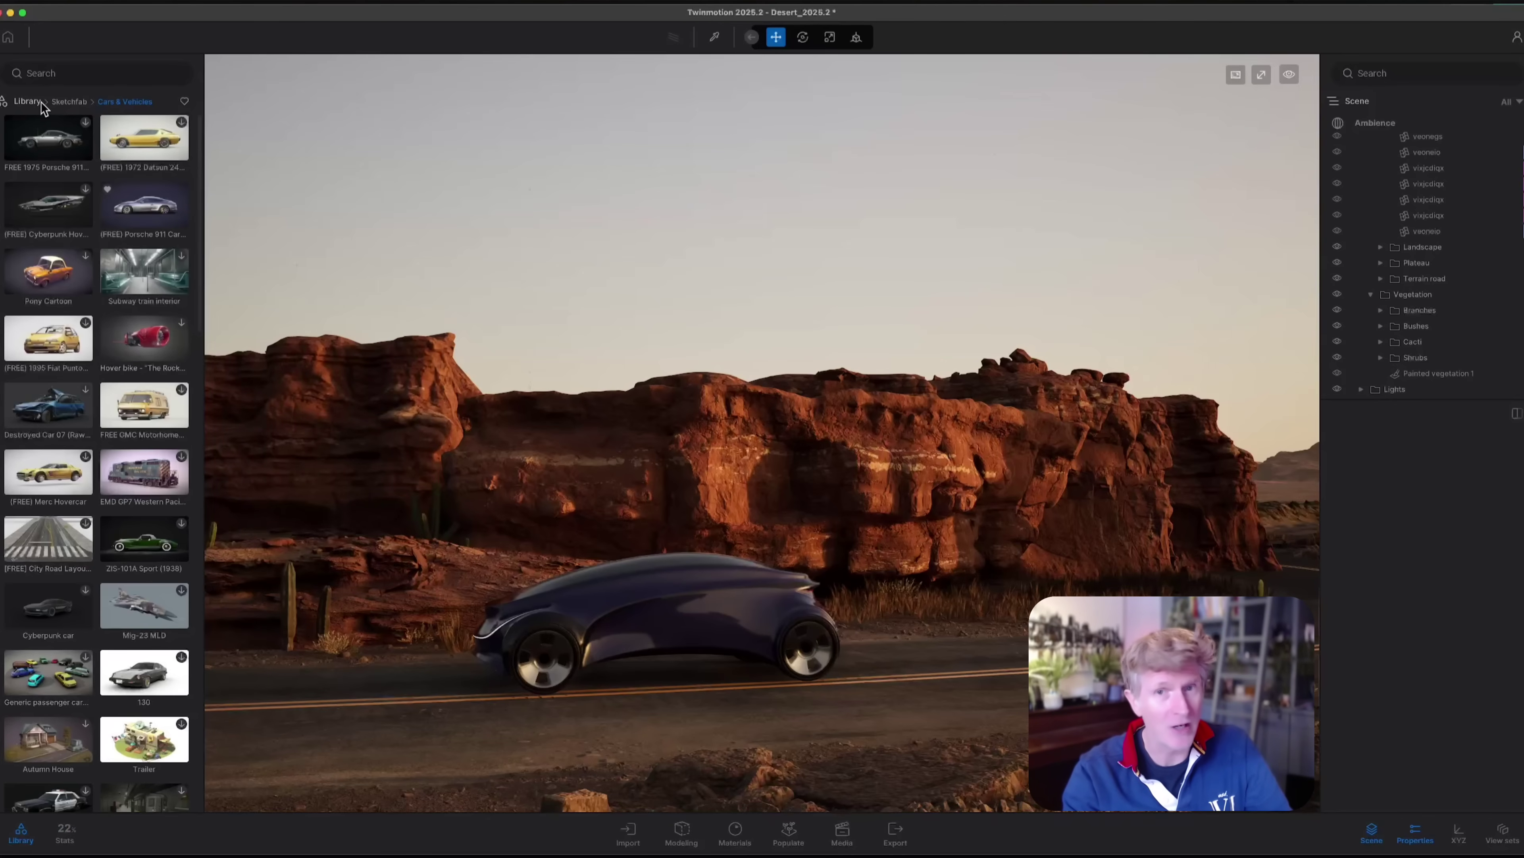
click(67, 103)
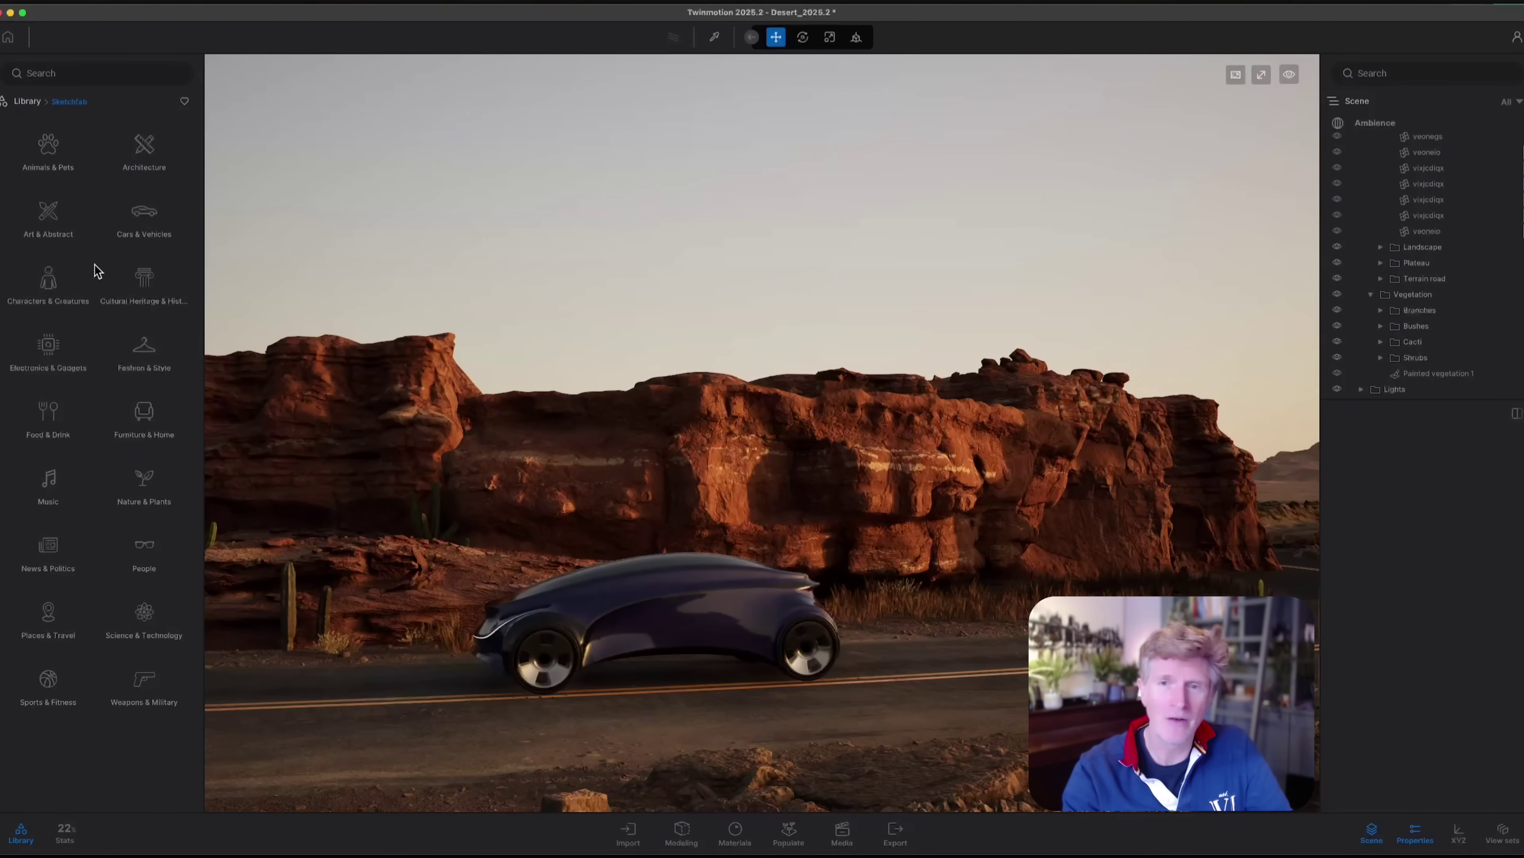
click(137, 218)
Step: Place the free Porsche 911 Carrera 4S on the road rotated by 180 degrees, and hide the placeholder car folder
mouse_move(70, 143)
mouse_move(158, 143)
drag(58, 143, 653, 727)
click(649, 727)
text(180)
key(Return)
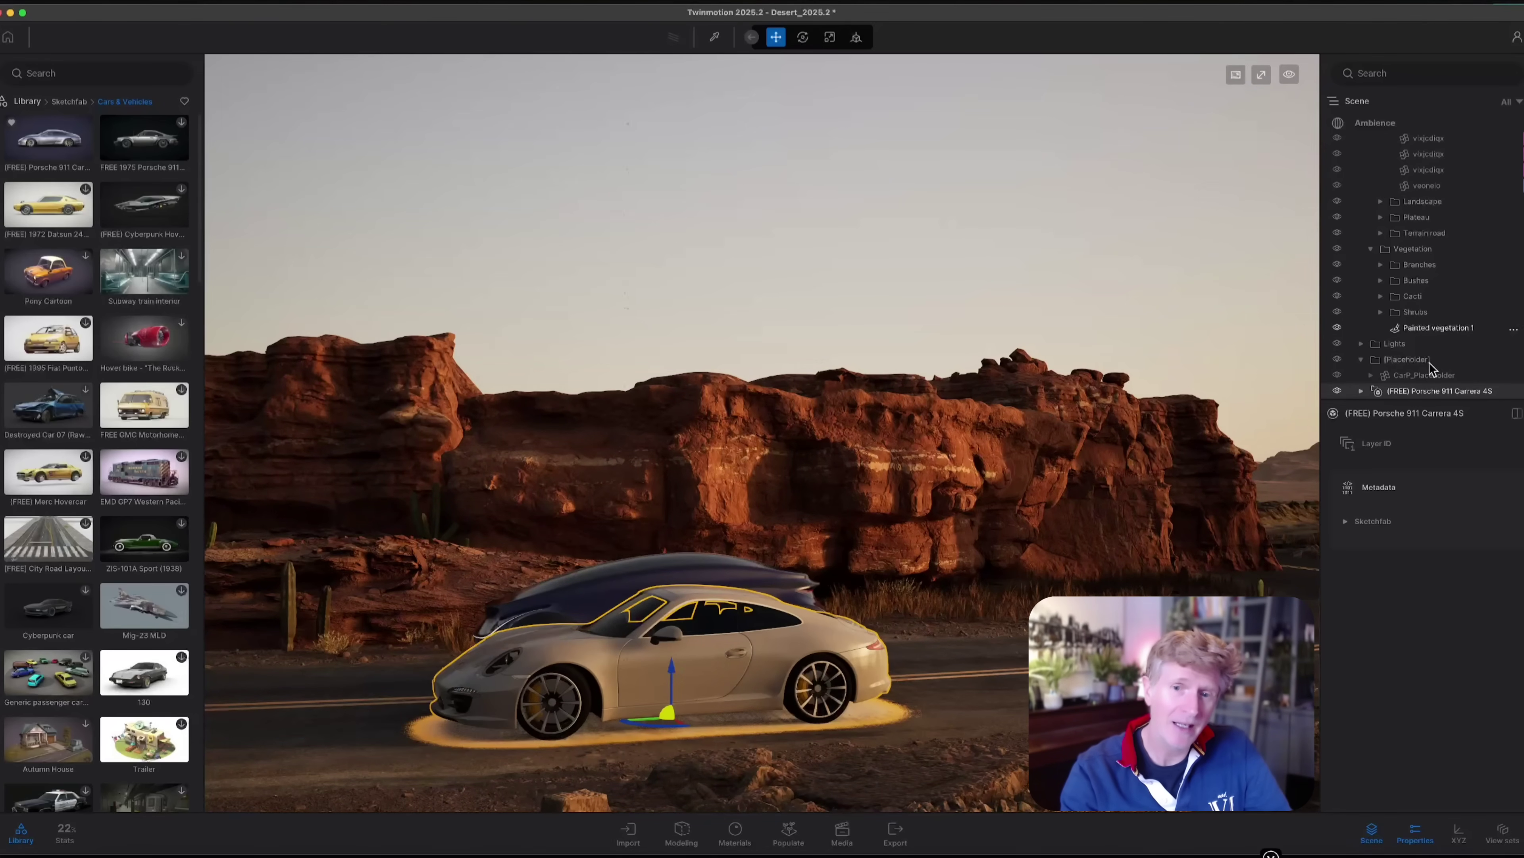
click(1337, 360)
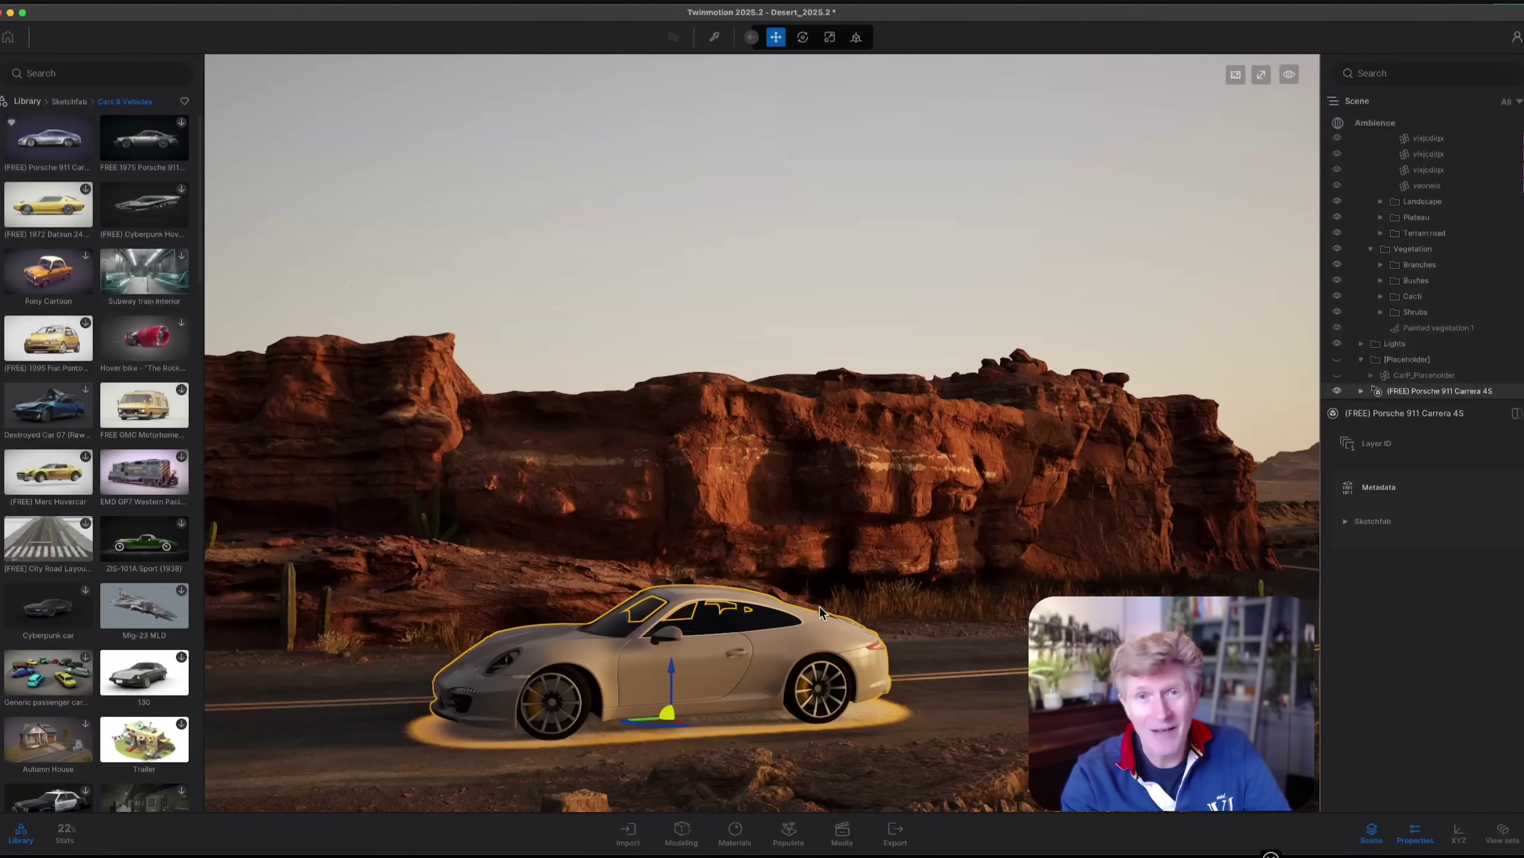
Step: Position the Porsche in the road's far lane, beyond the double yellow line
drag(684, 538, 777, 493)
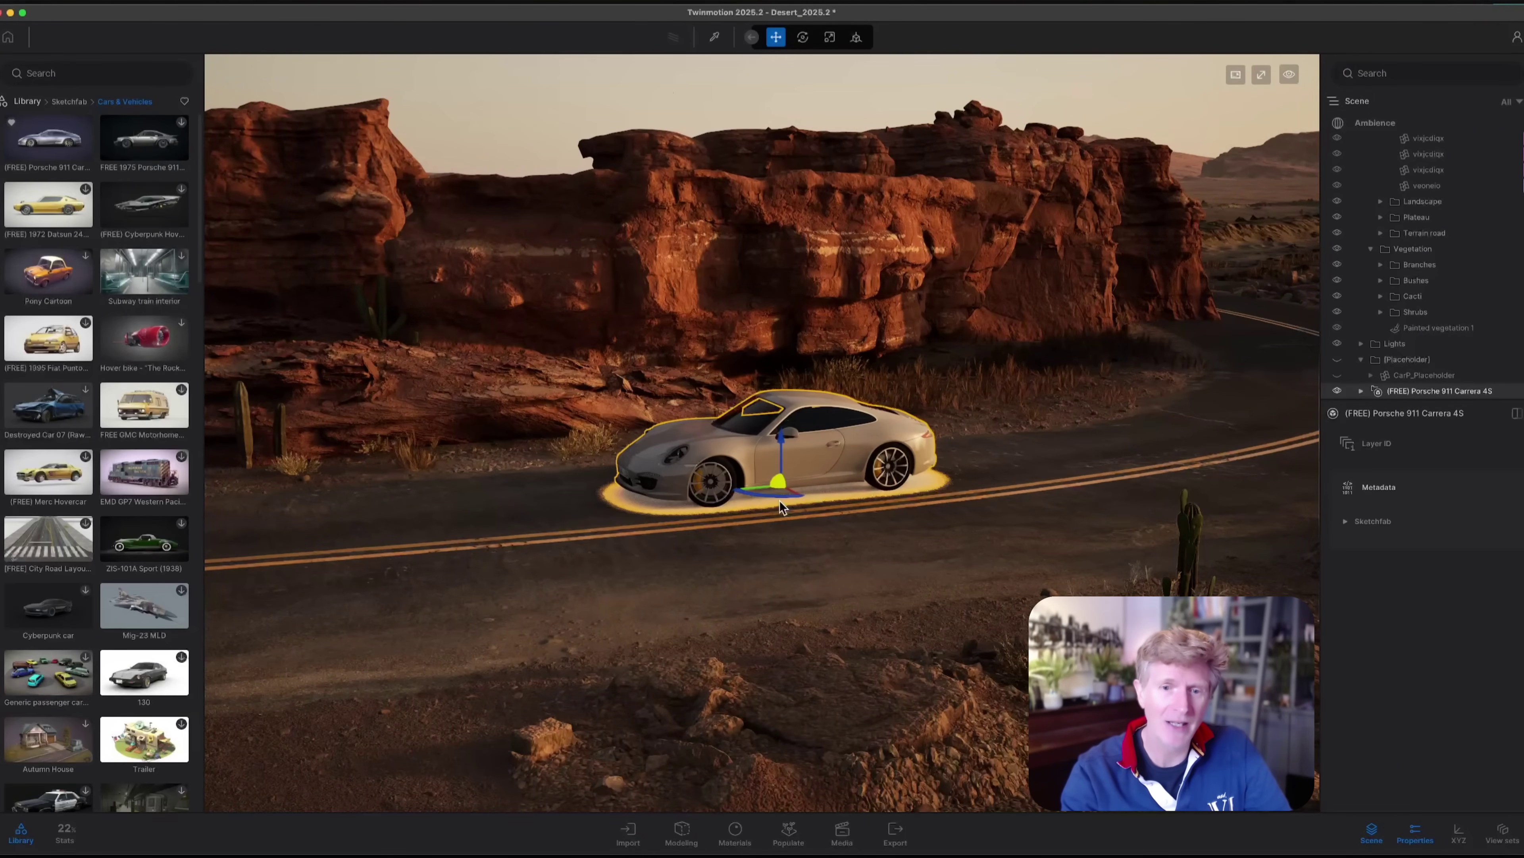
click(779, 501)
click(778, 503)
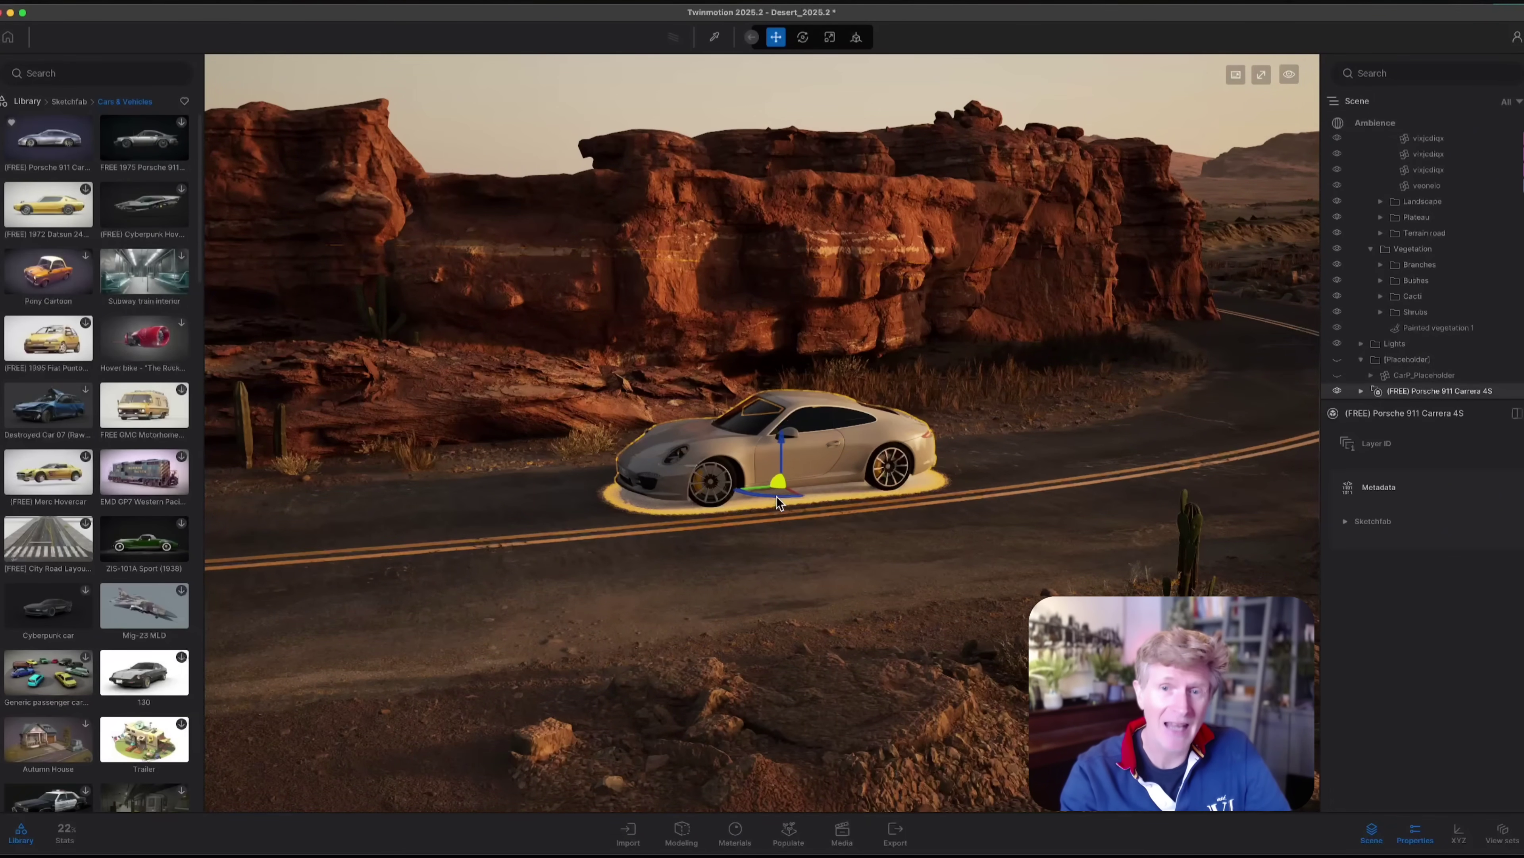
Step: Undo a trial lowering of the Porsche and delete the flat base plane beneath it
drag(783, 438, 782, 449)
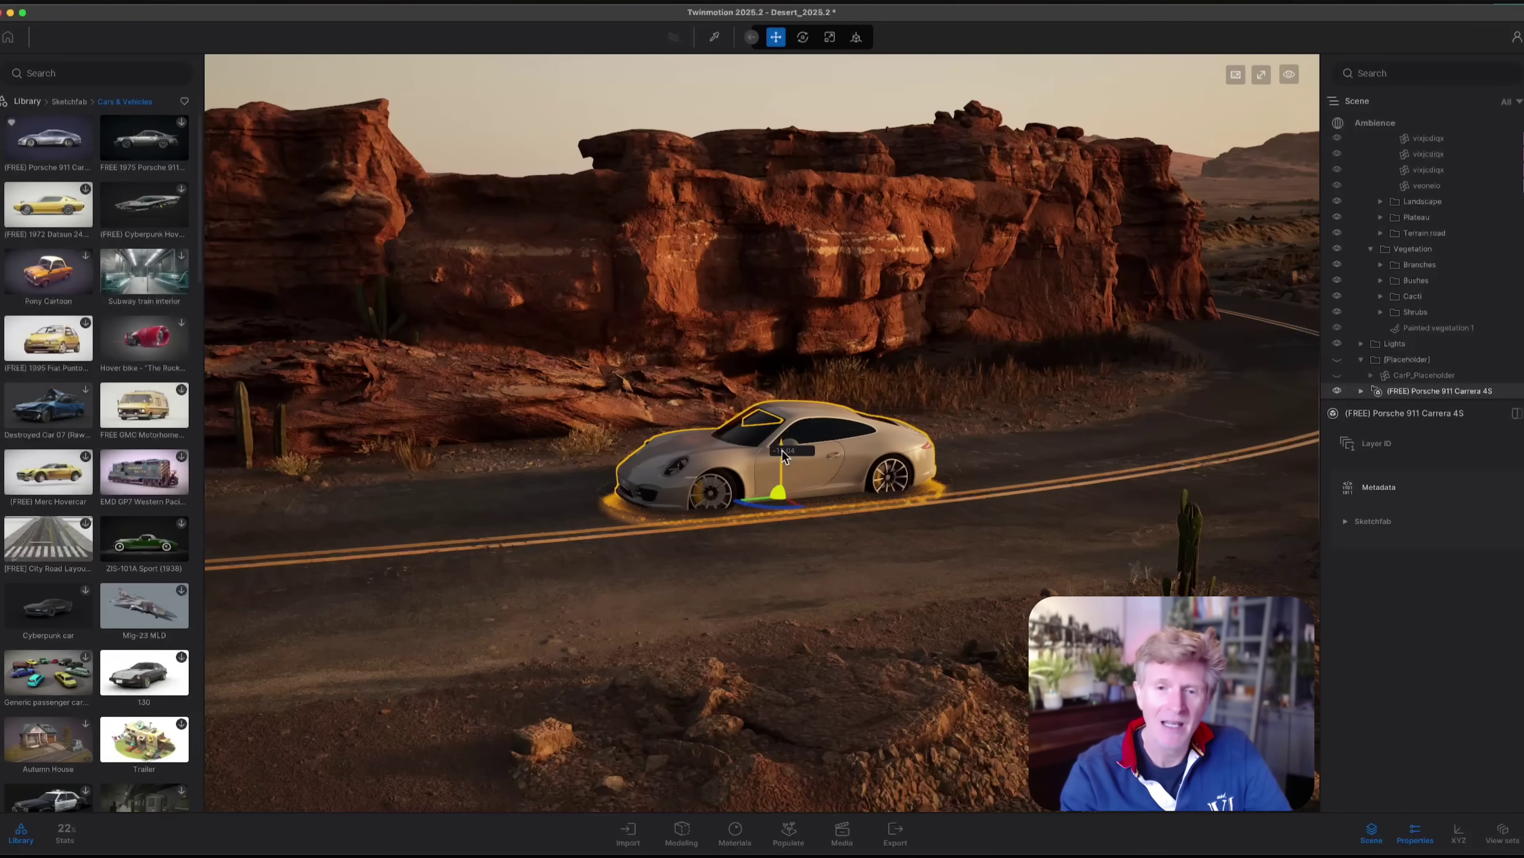
key(super+z)
double_click(813, 493)
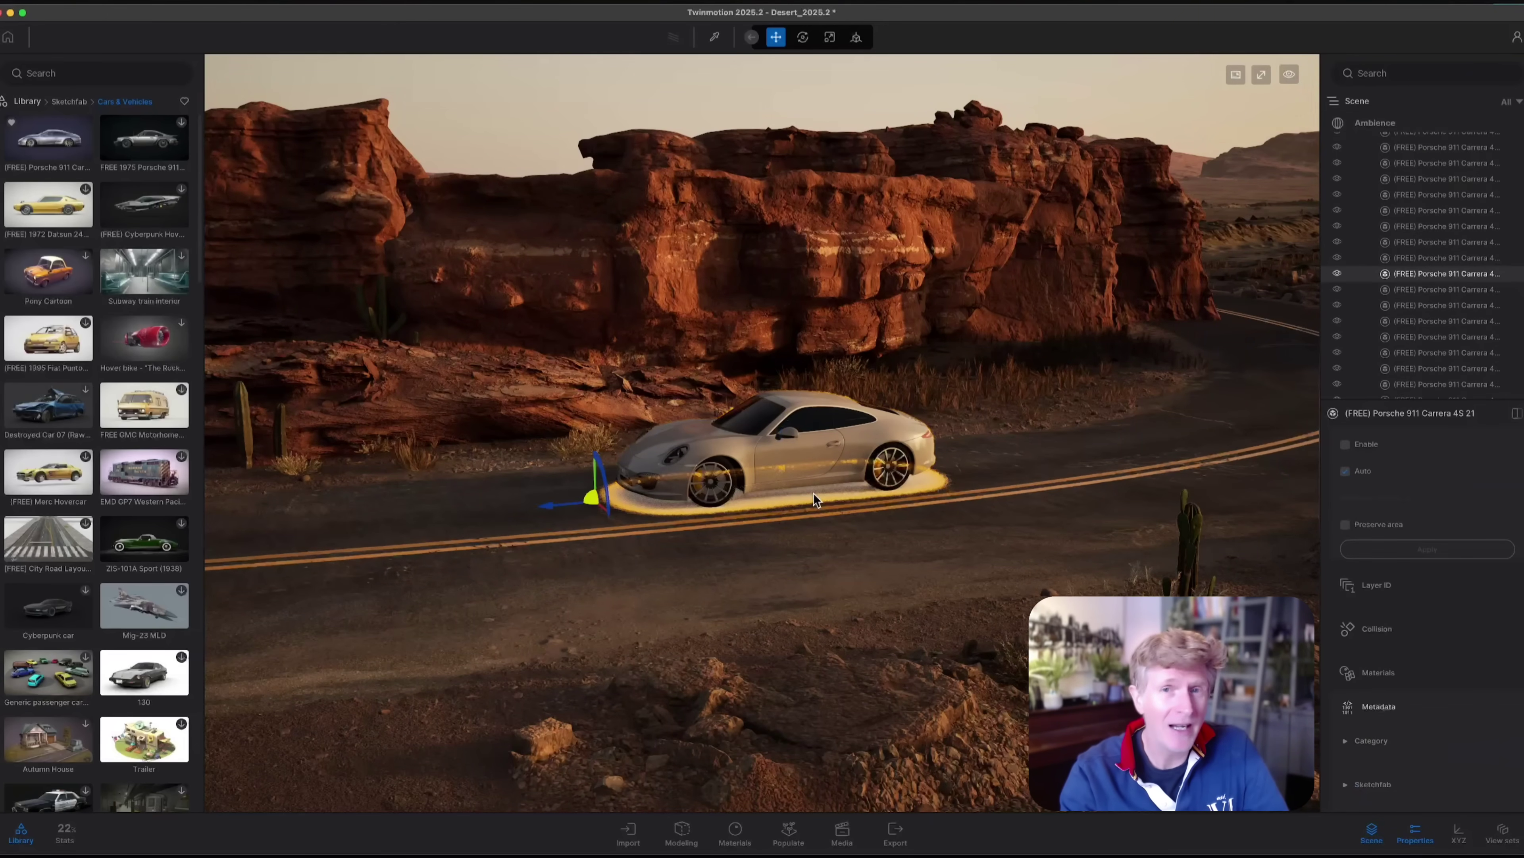
key(Delete)
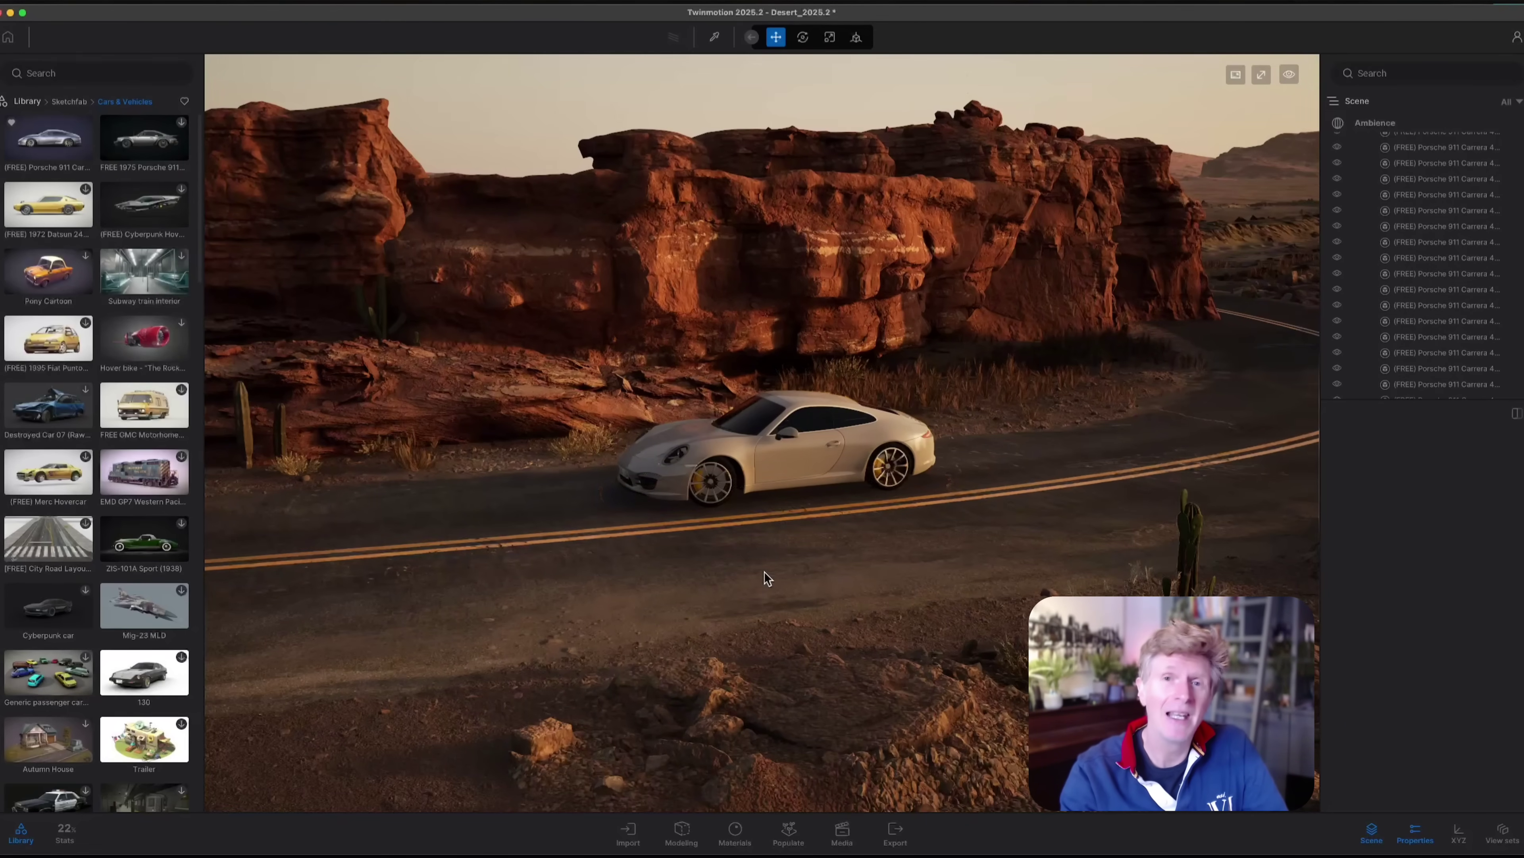
Step: Apply the Car paint Turquoise material from the library's Car paint category to the Porsche's body
key(w)
right_drag(769, 567, 831, 474)
key(e)
key(w)
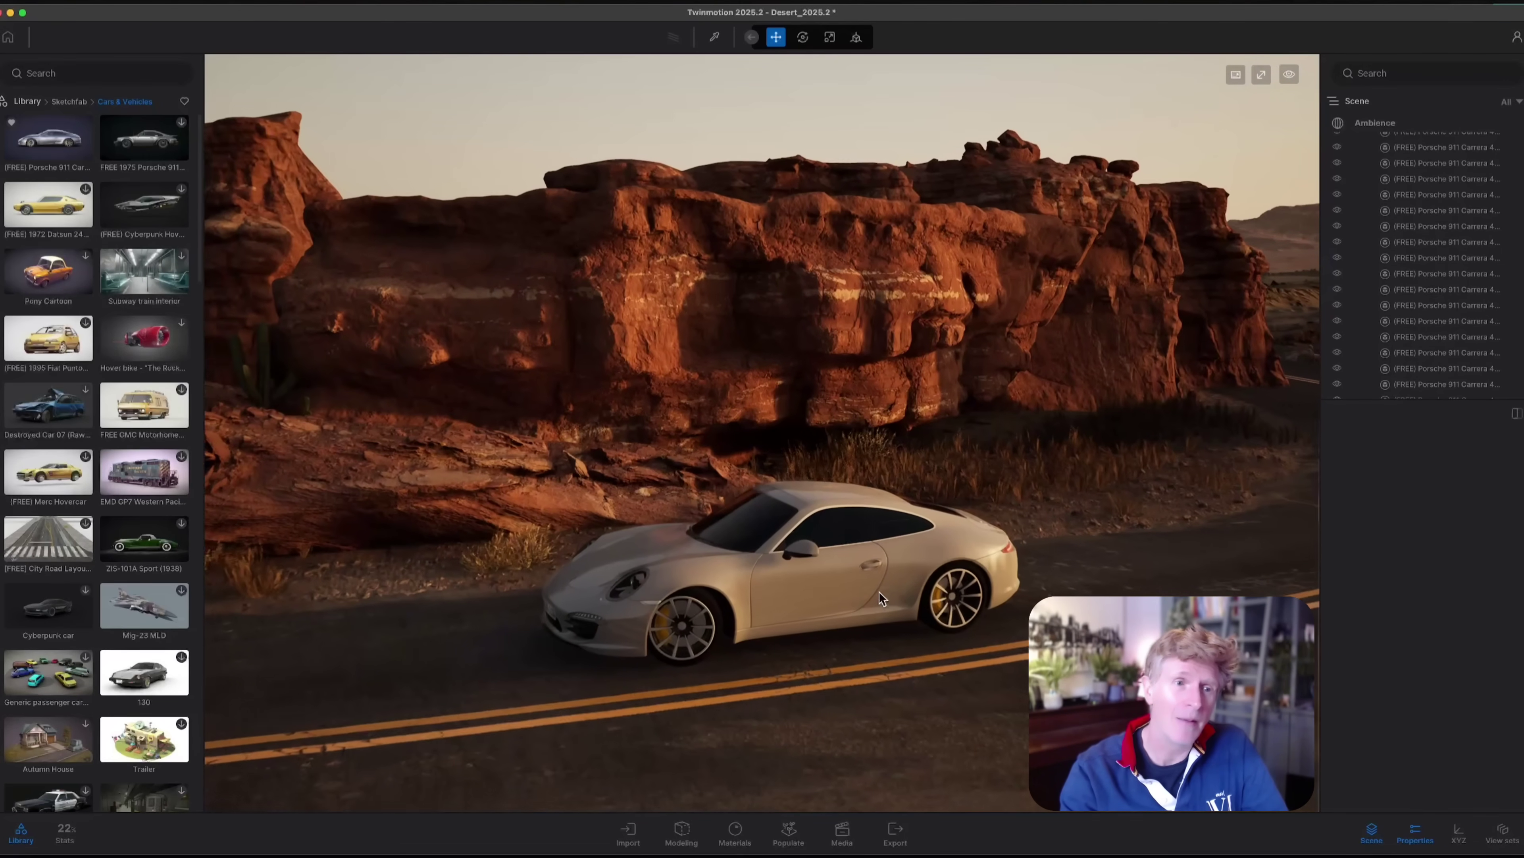
key(q)
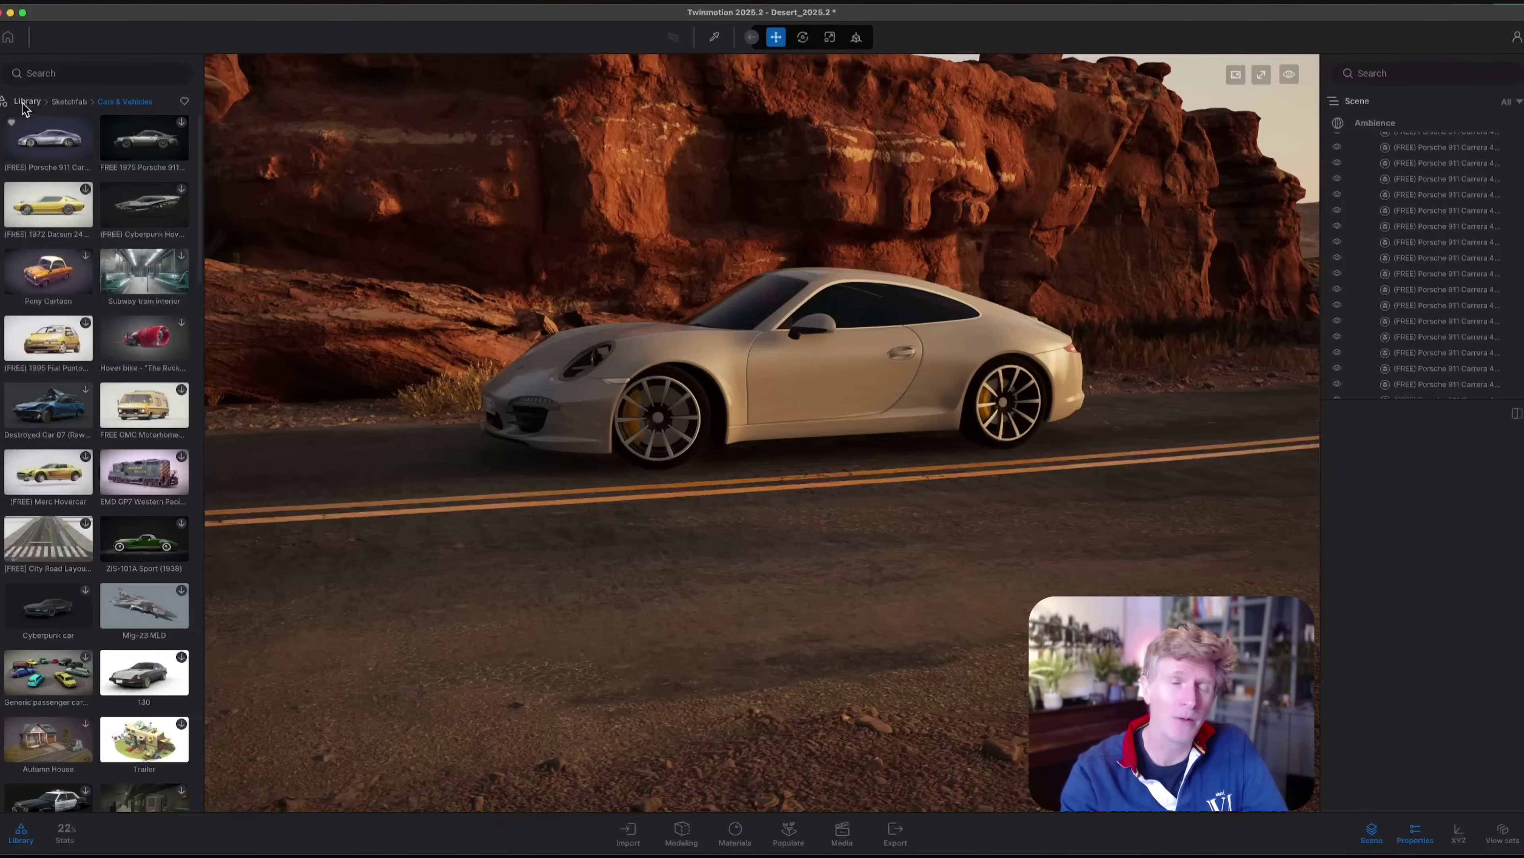
click(27, 101)
click(48, 147)
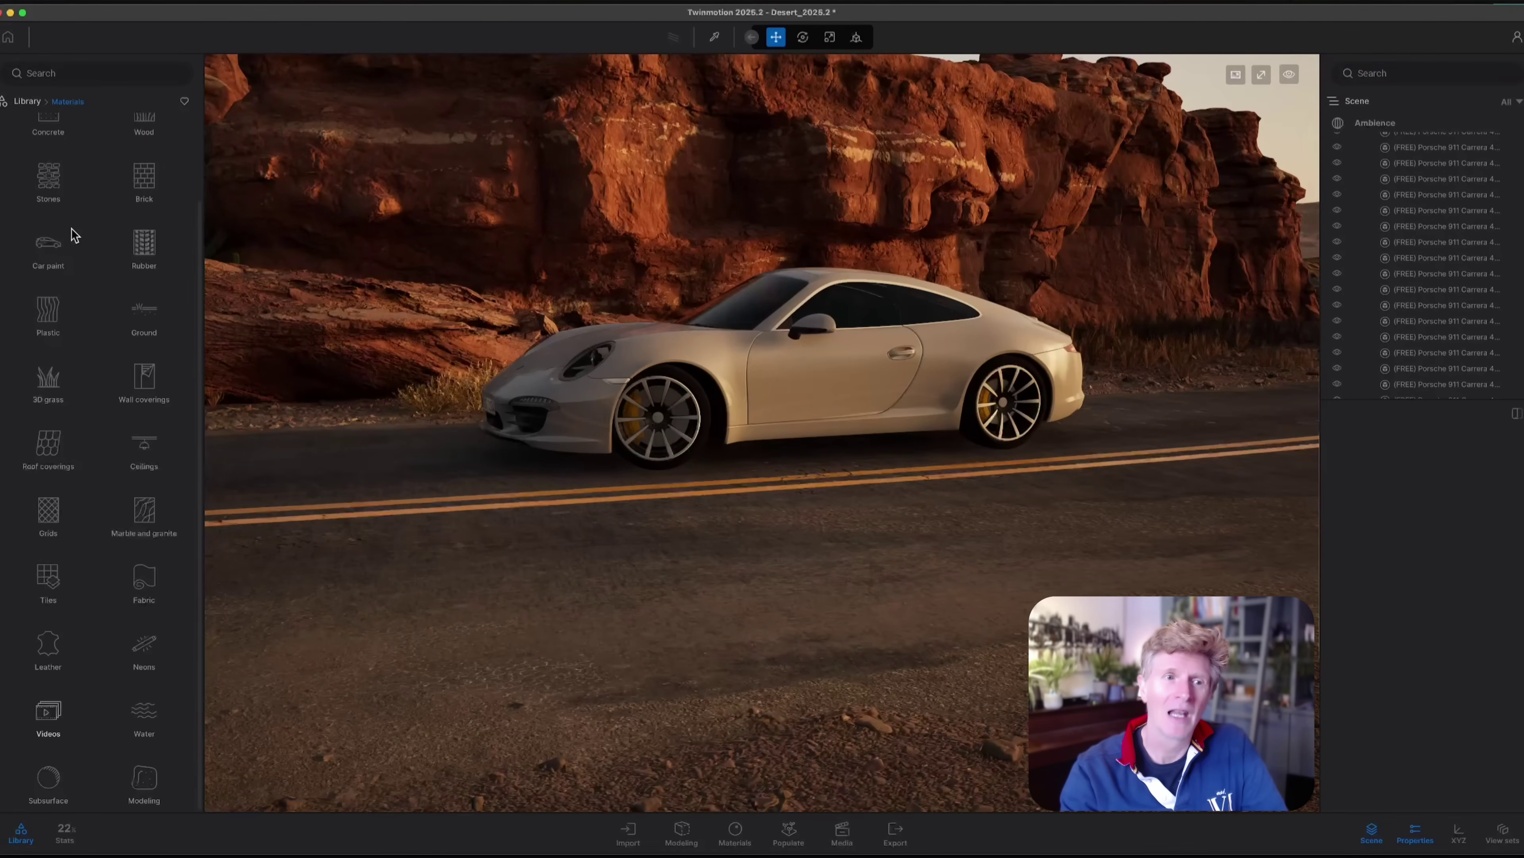
click(40, 247)
scroll(150, 742, down, 6)
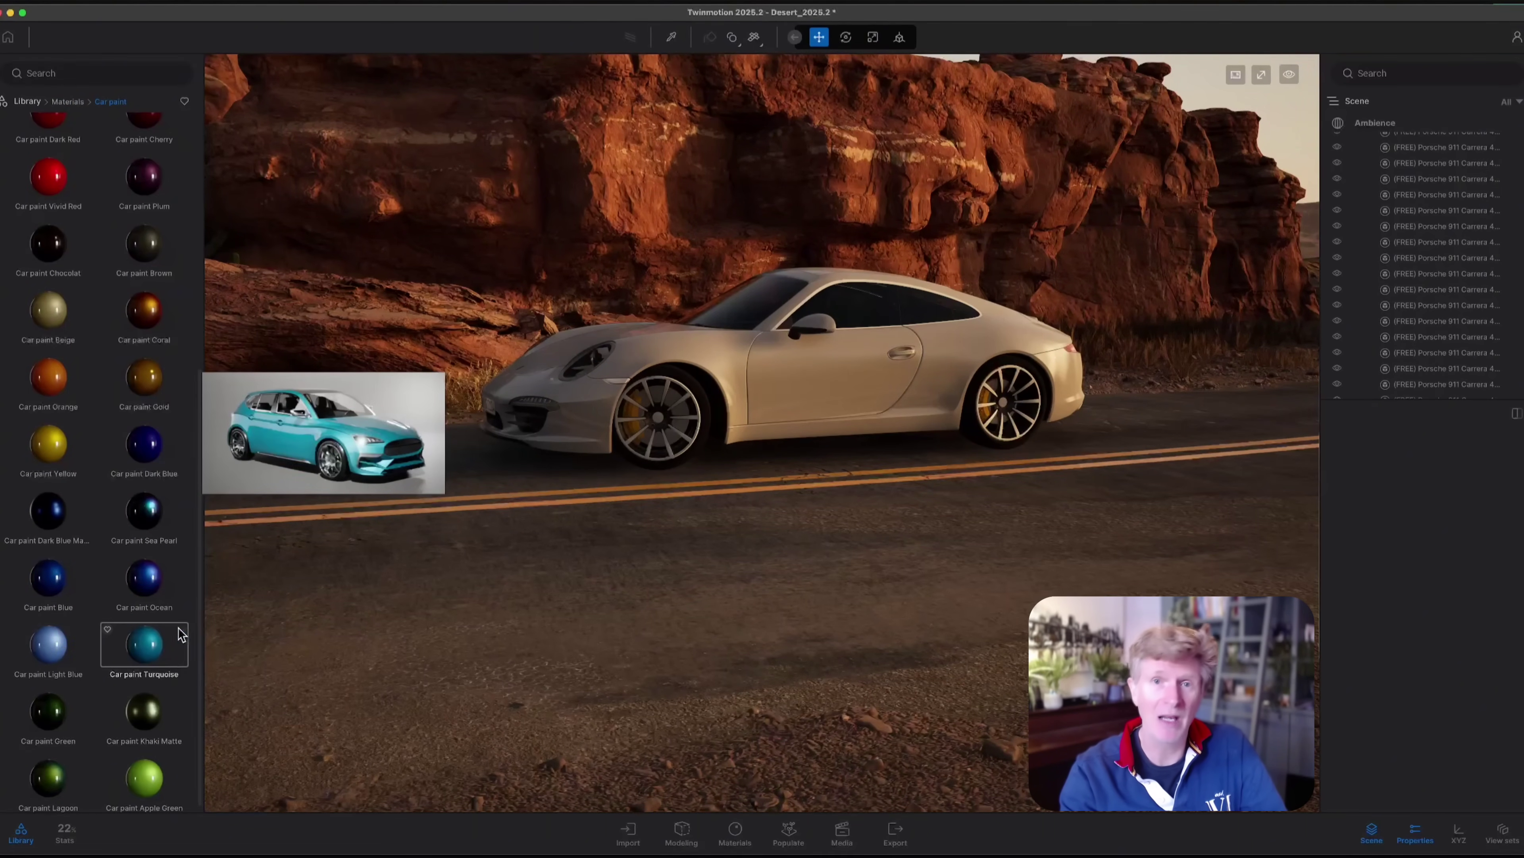
drag(256, 595, 765, 385)
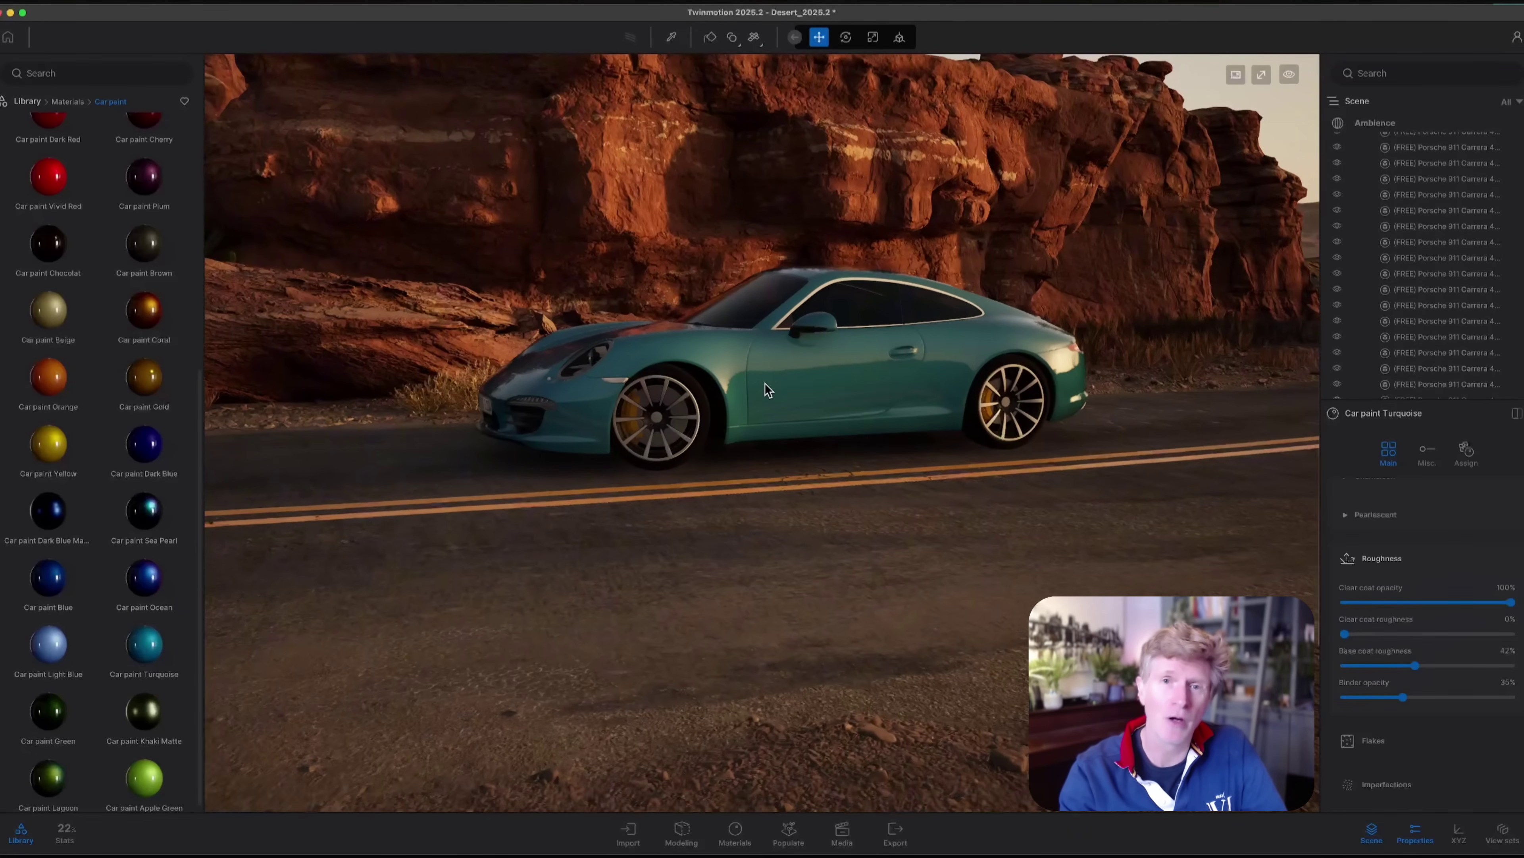
Step: Enable the Chameleon color effect on the Car paint Turquoise material
scroll(766, 384, up, 3)
scroll(770, 404, up, 4)
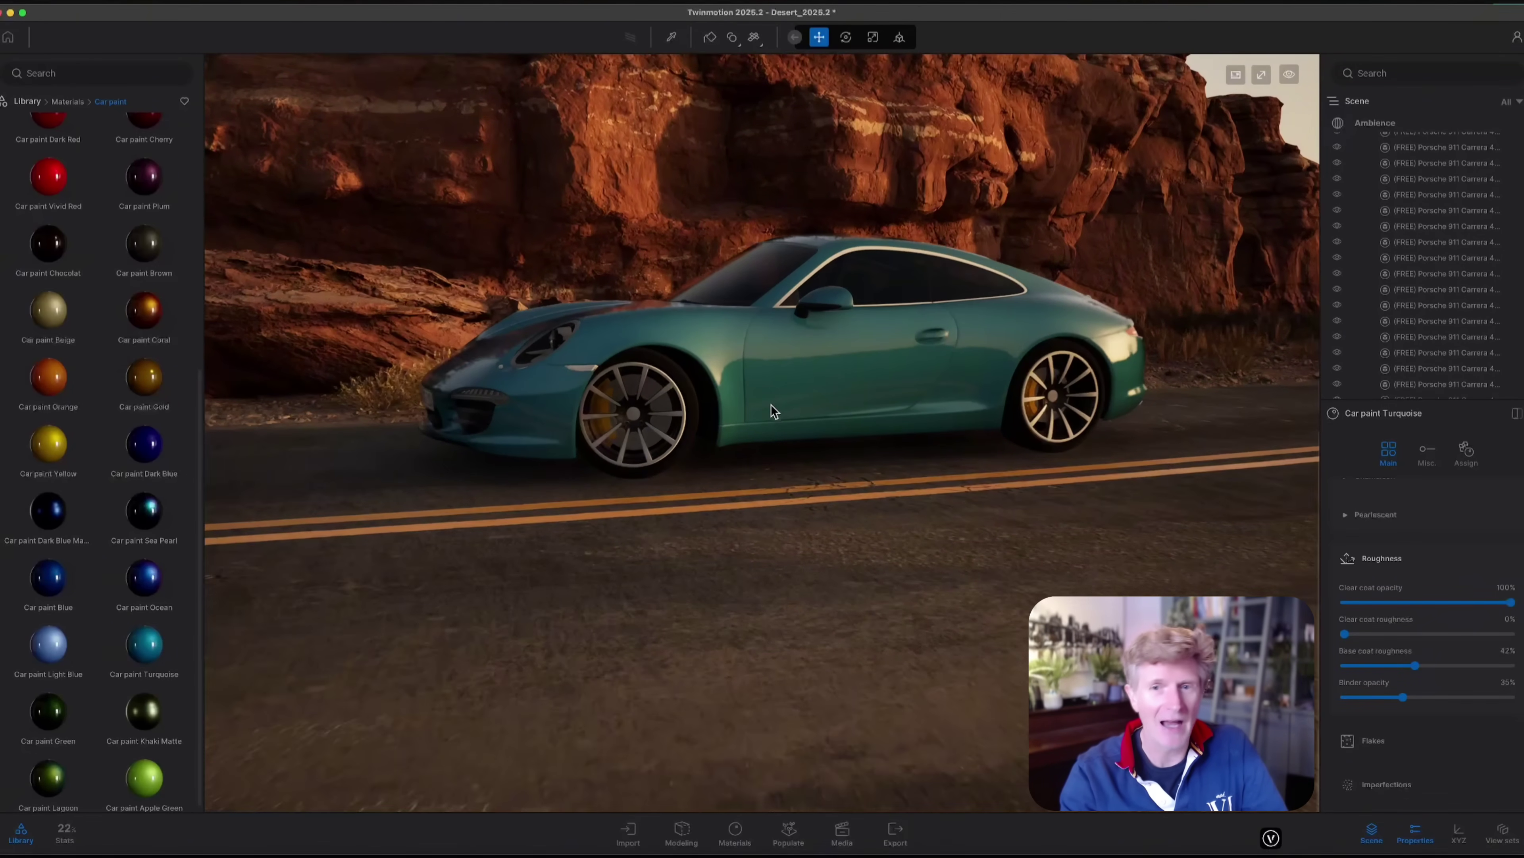
scroll(769, 558, up, 3)
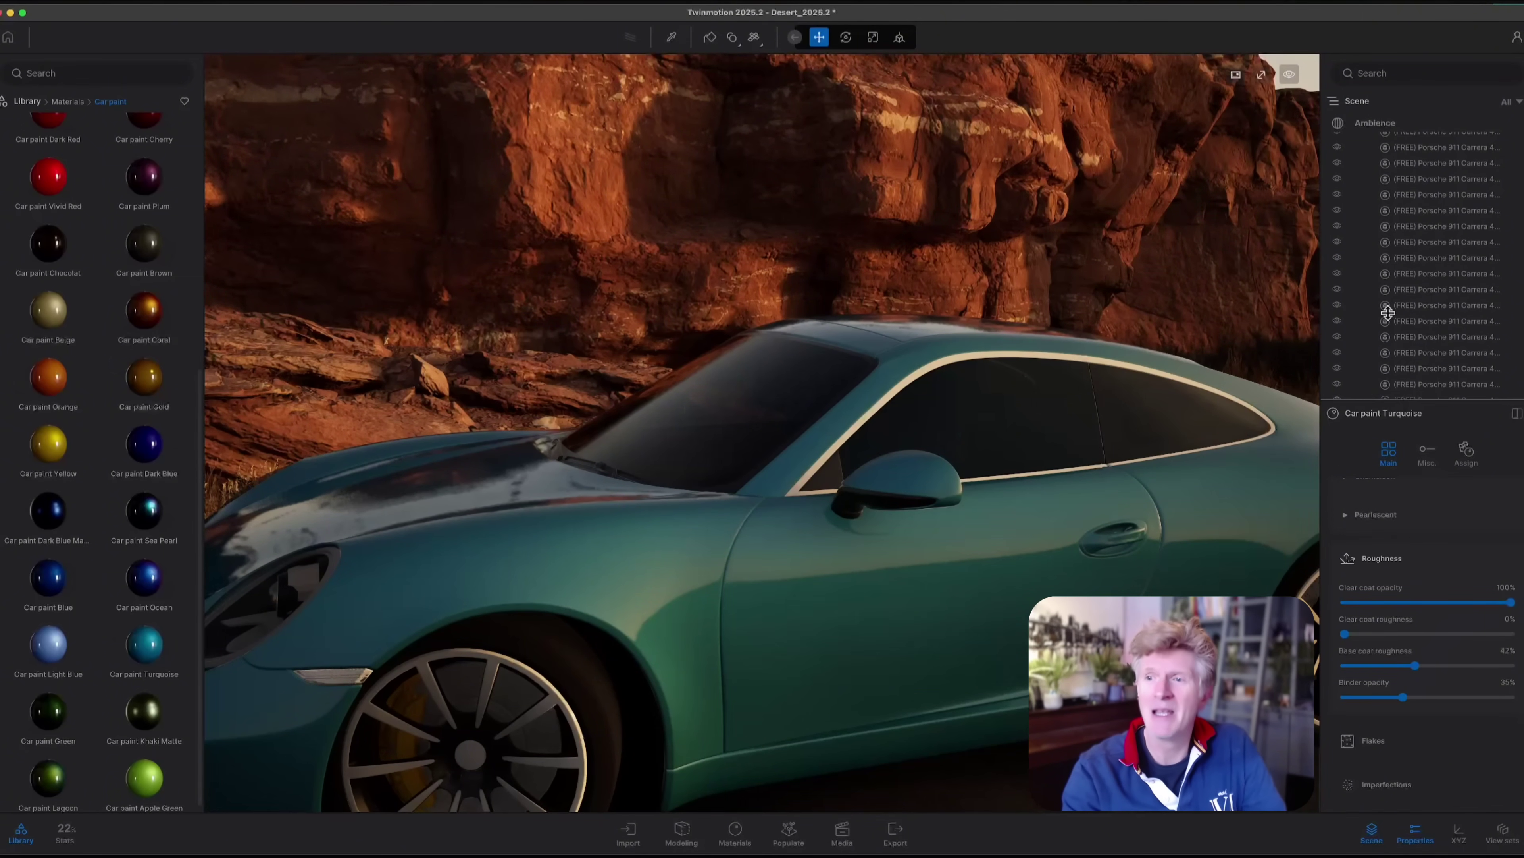
drag(1389, 307, 1389, 303)
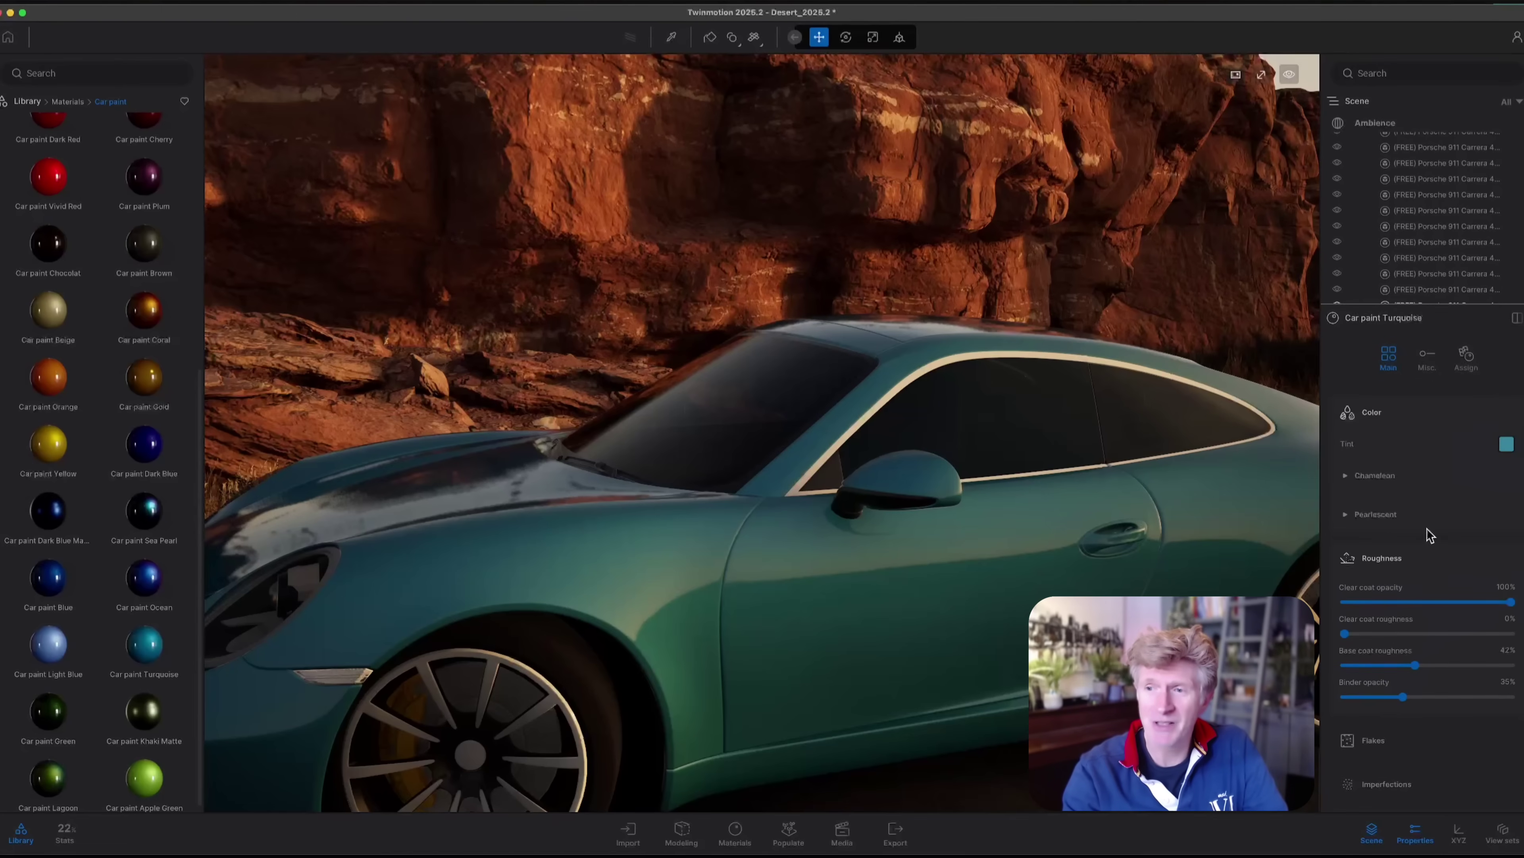
click(1347, 478)
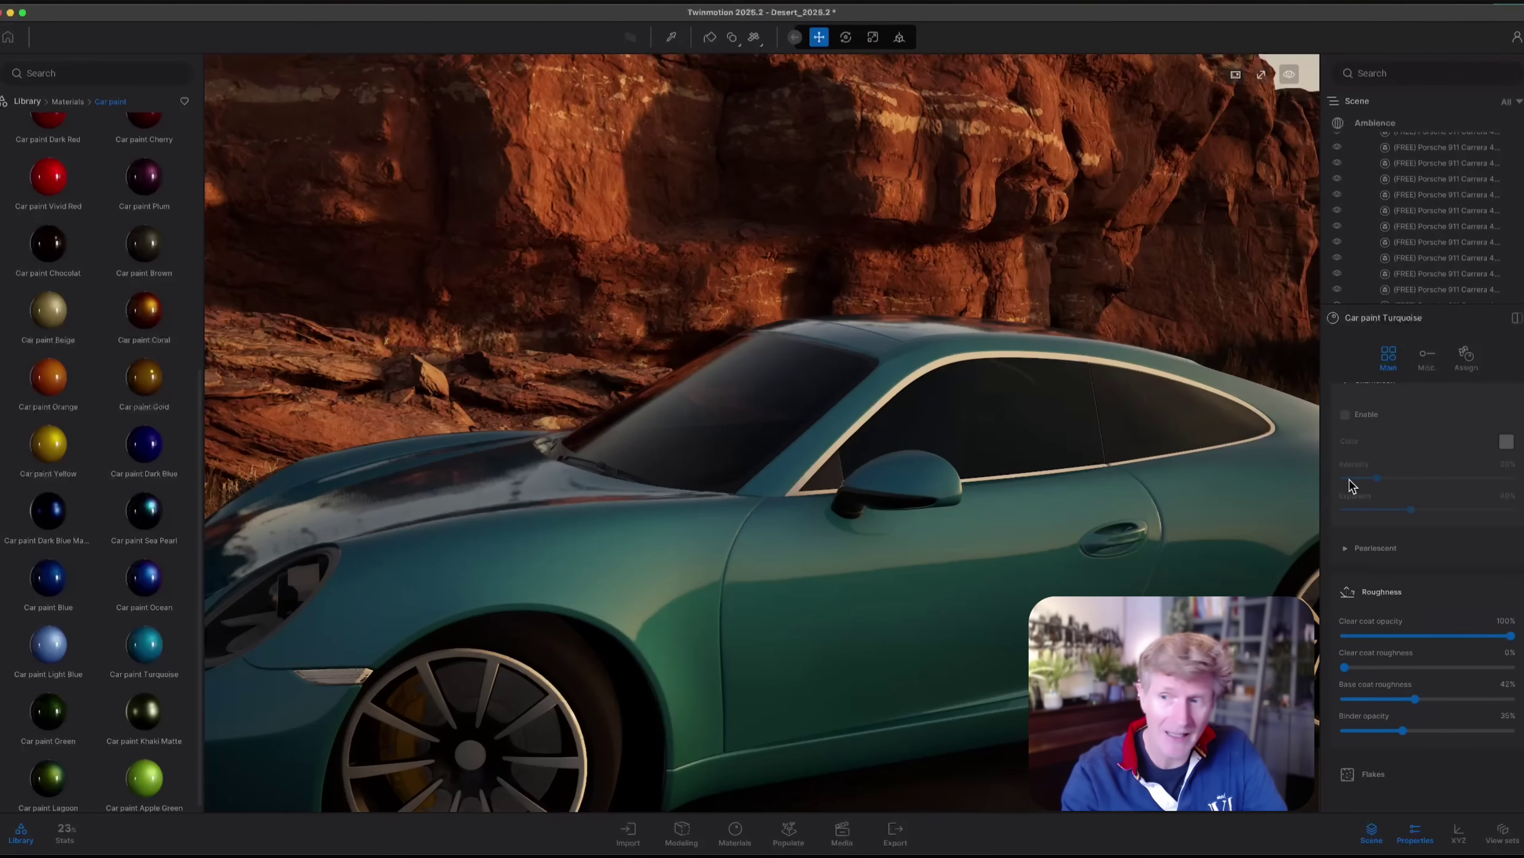
click(1346, 414)
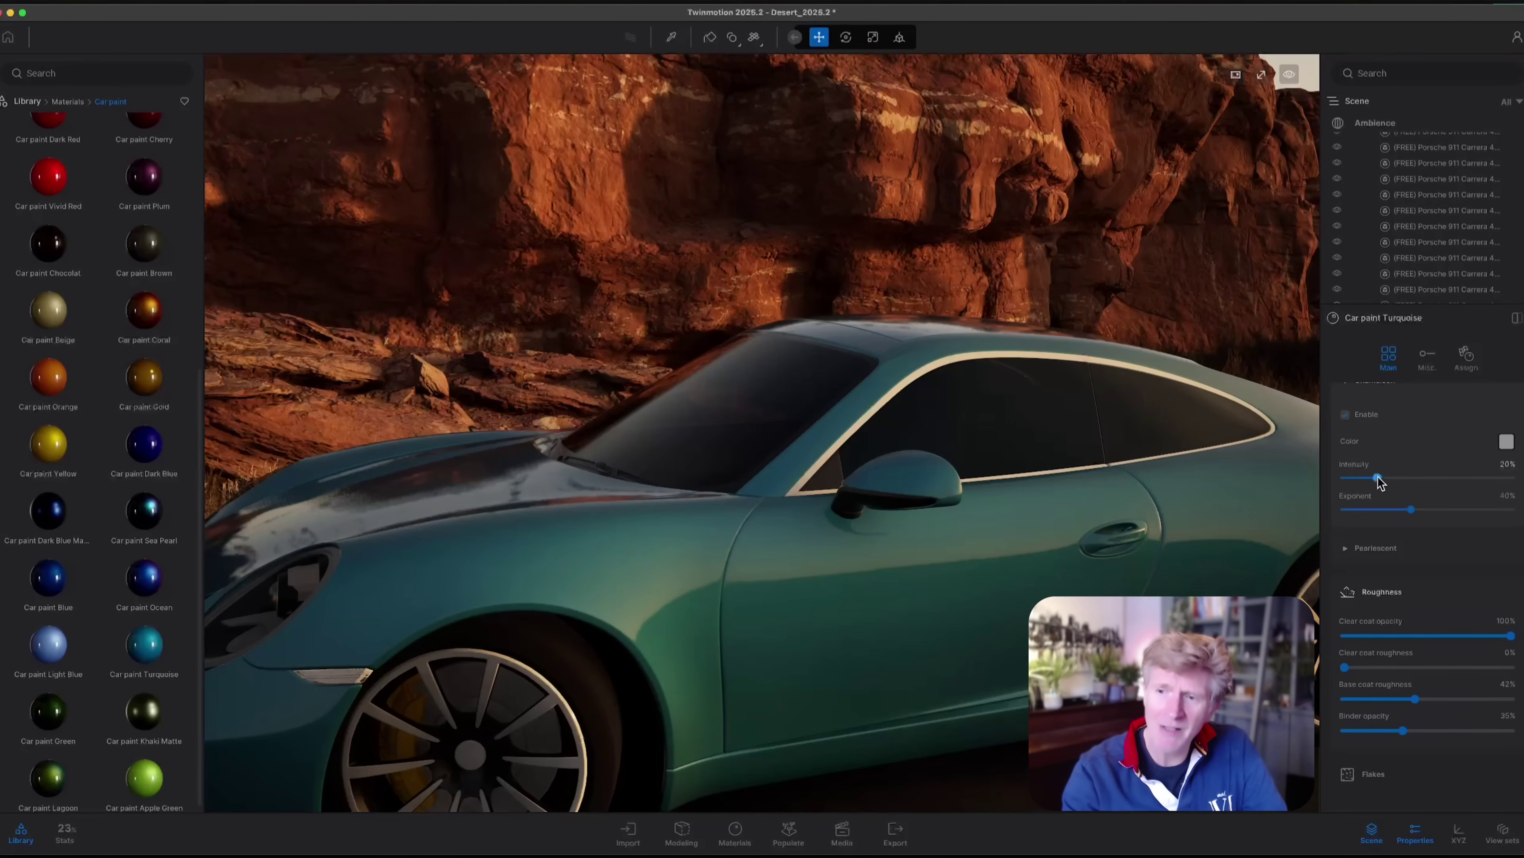
Step: Set the Chameleon effect's intensity to 86% and its exponent to 63% on the Car paint Turquoise material
drag(1379, 480, 1511, 486)
drag(1301, 487, 1501, 510)
drag(1343, 506, 1441, 508)
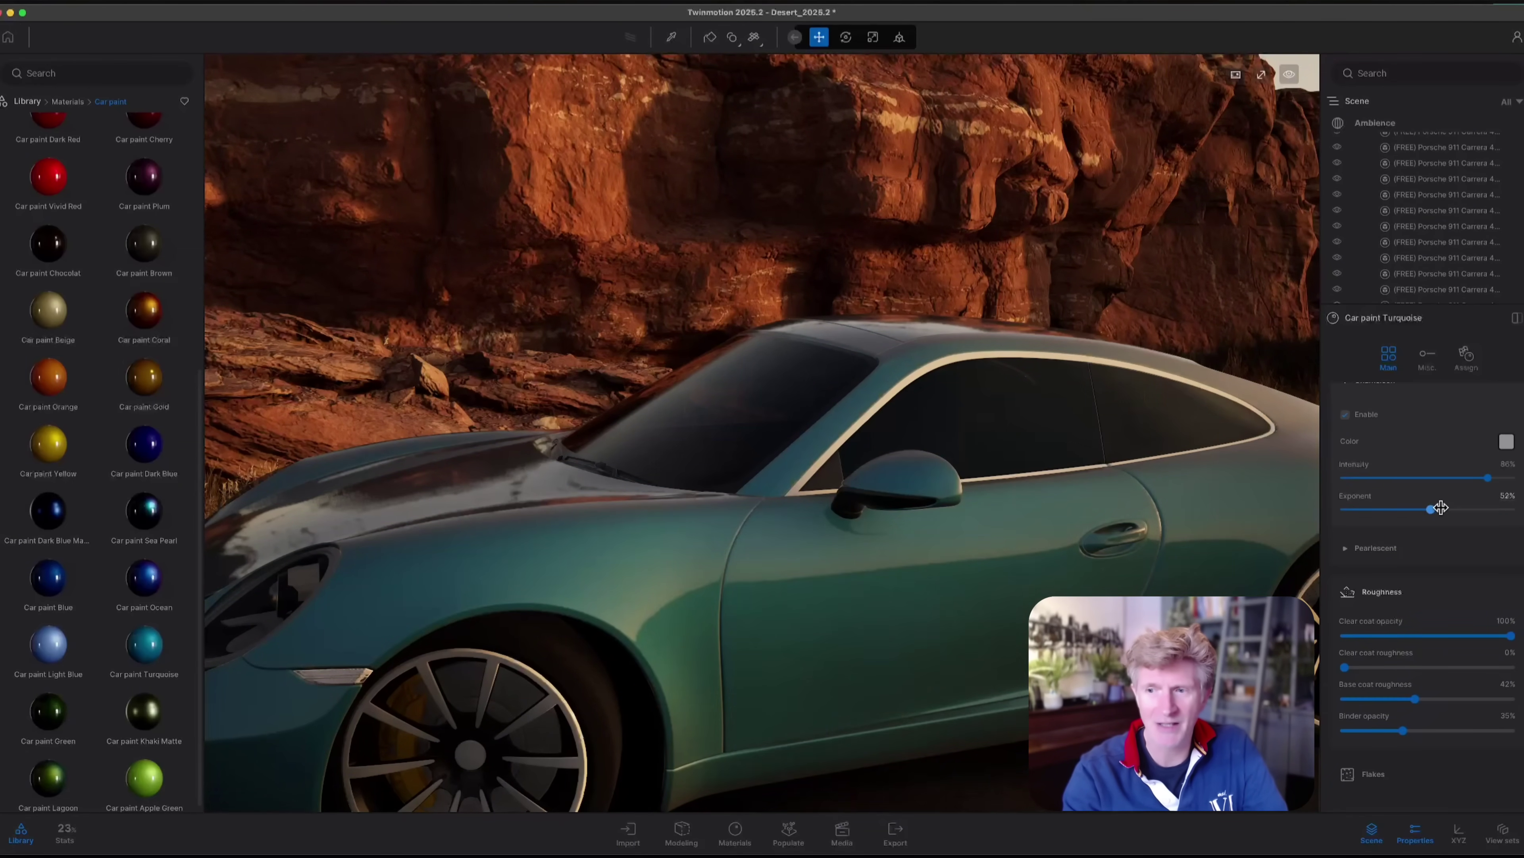
Step: Change the Chameleon effect's color to a muted violet-blue on the Porsche's paint
click(1507, 443)
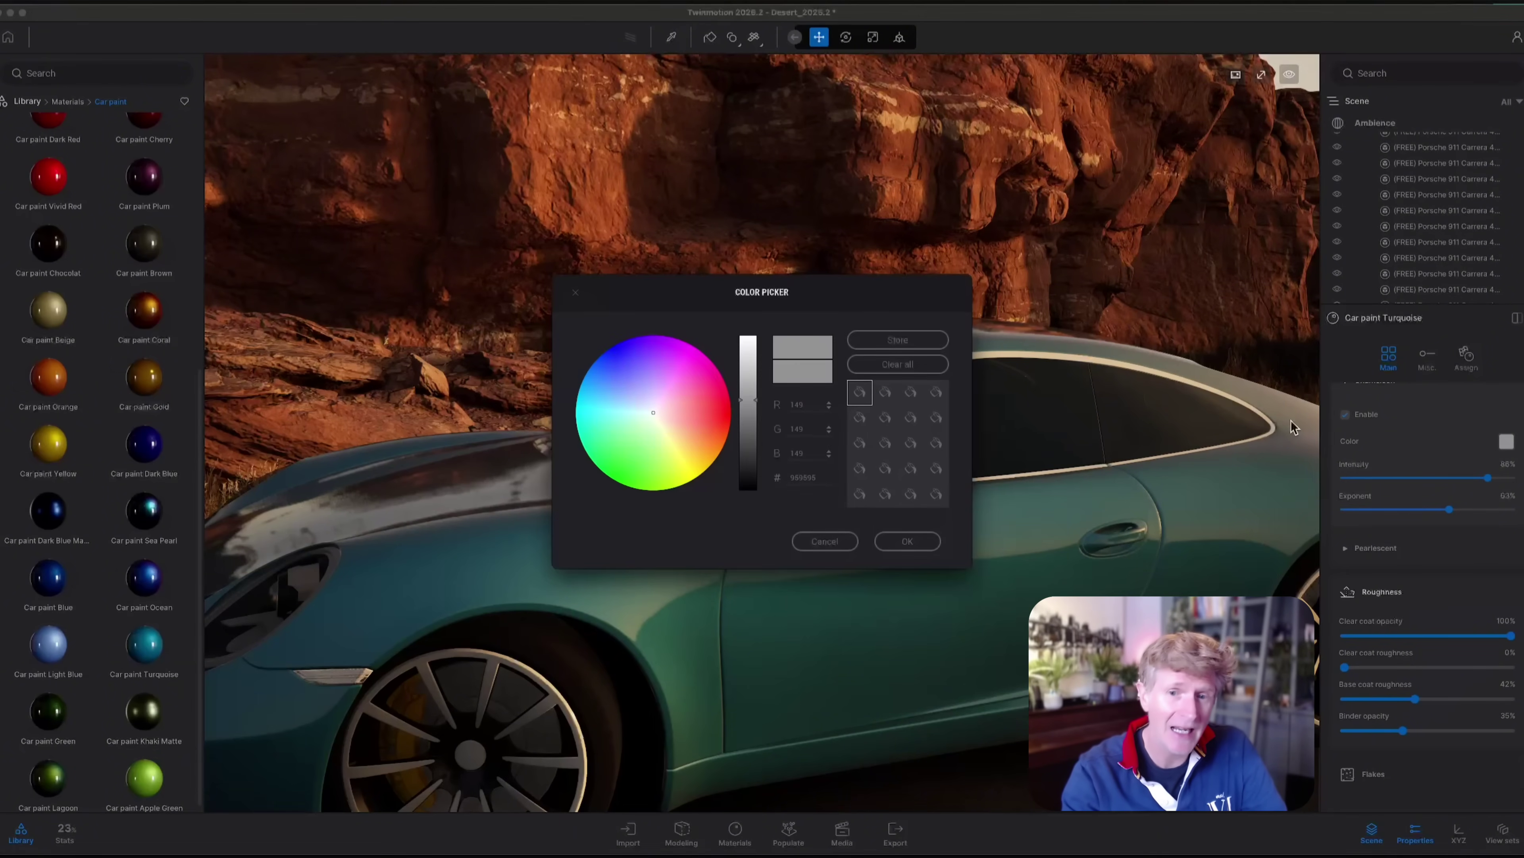
click(672, 415)
drag(676, 413, 627, 388)
click(908, 541)
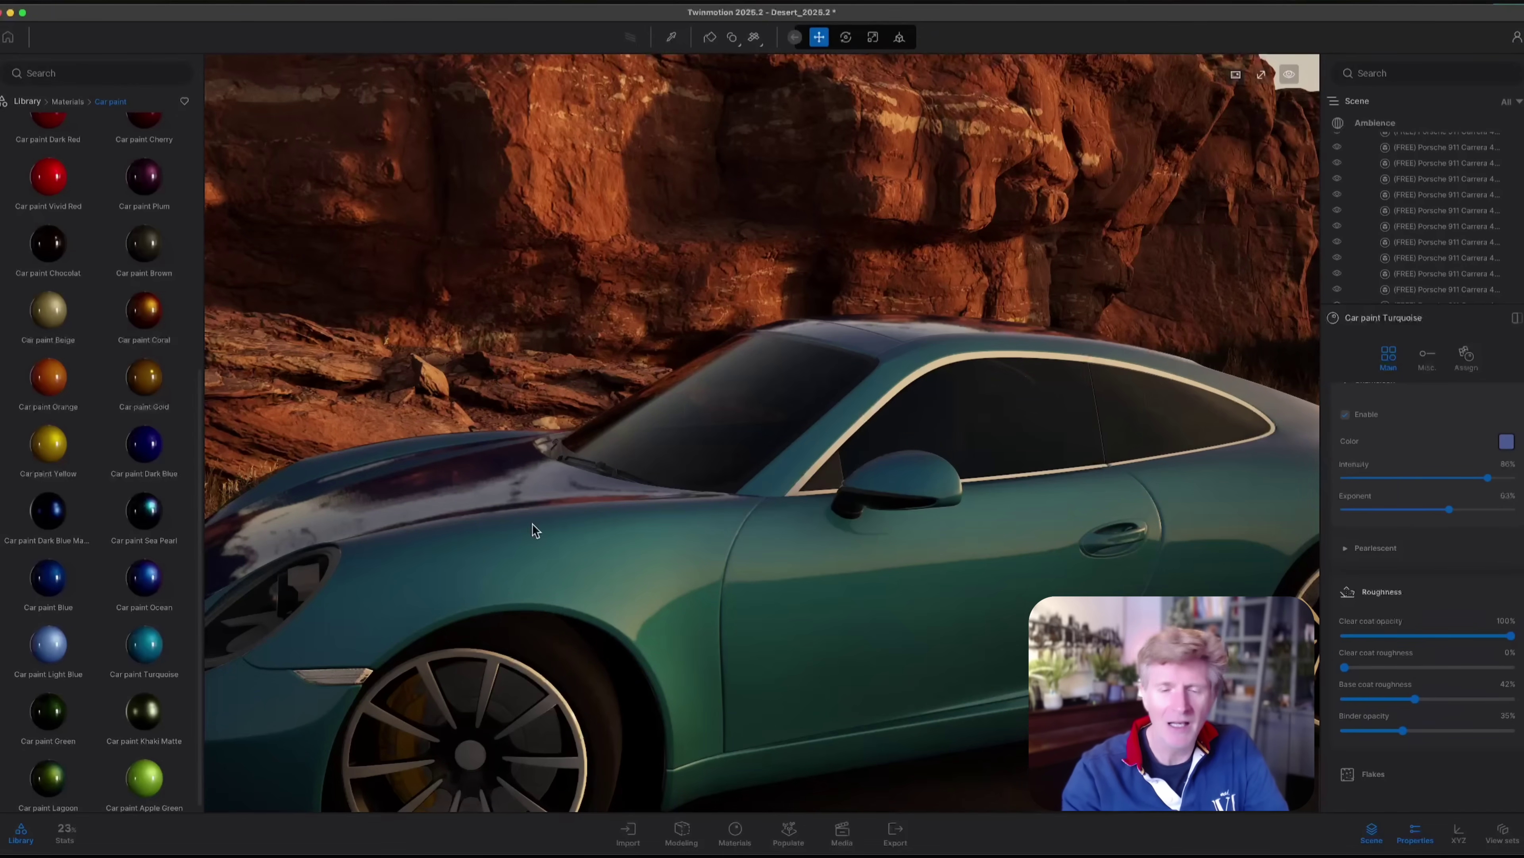
mouse_move(119, 641)
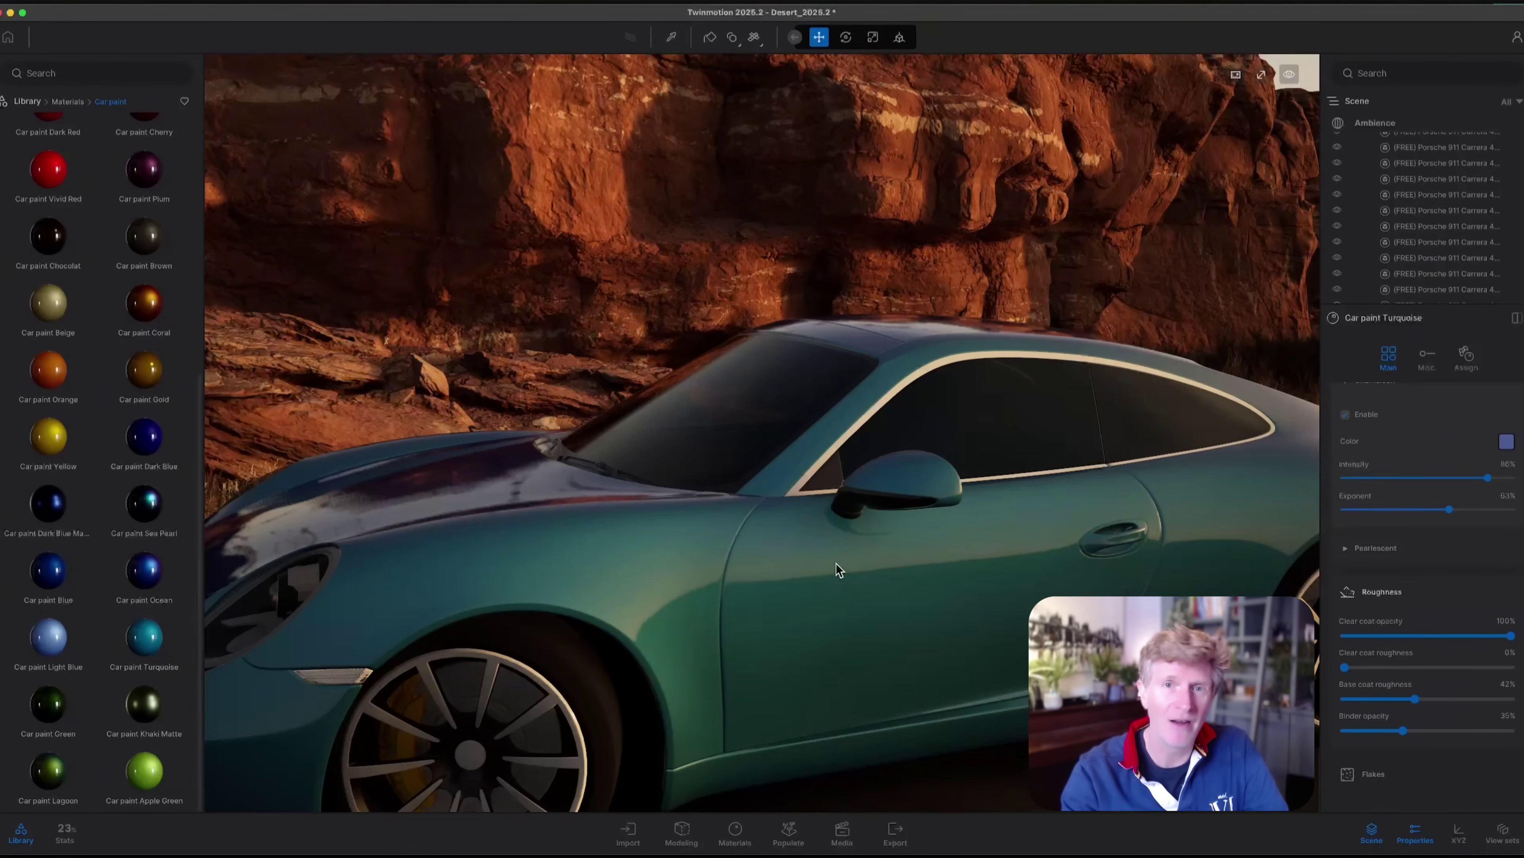
scroll(923, 588, down, 8)
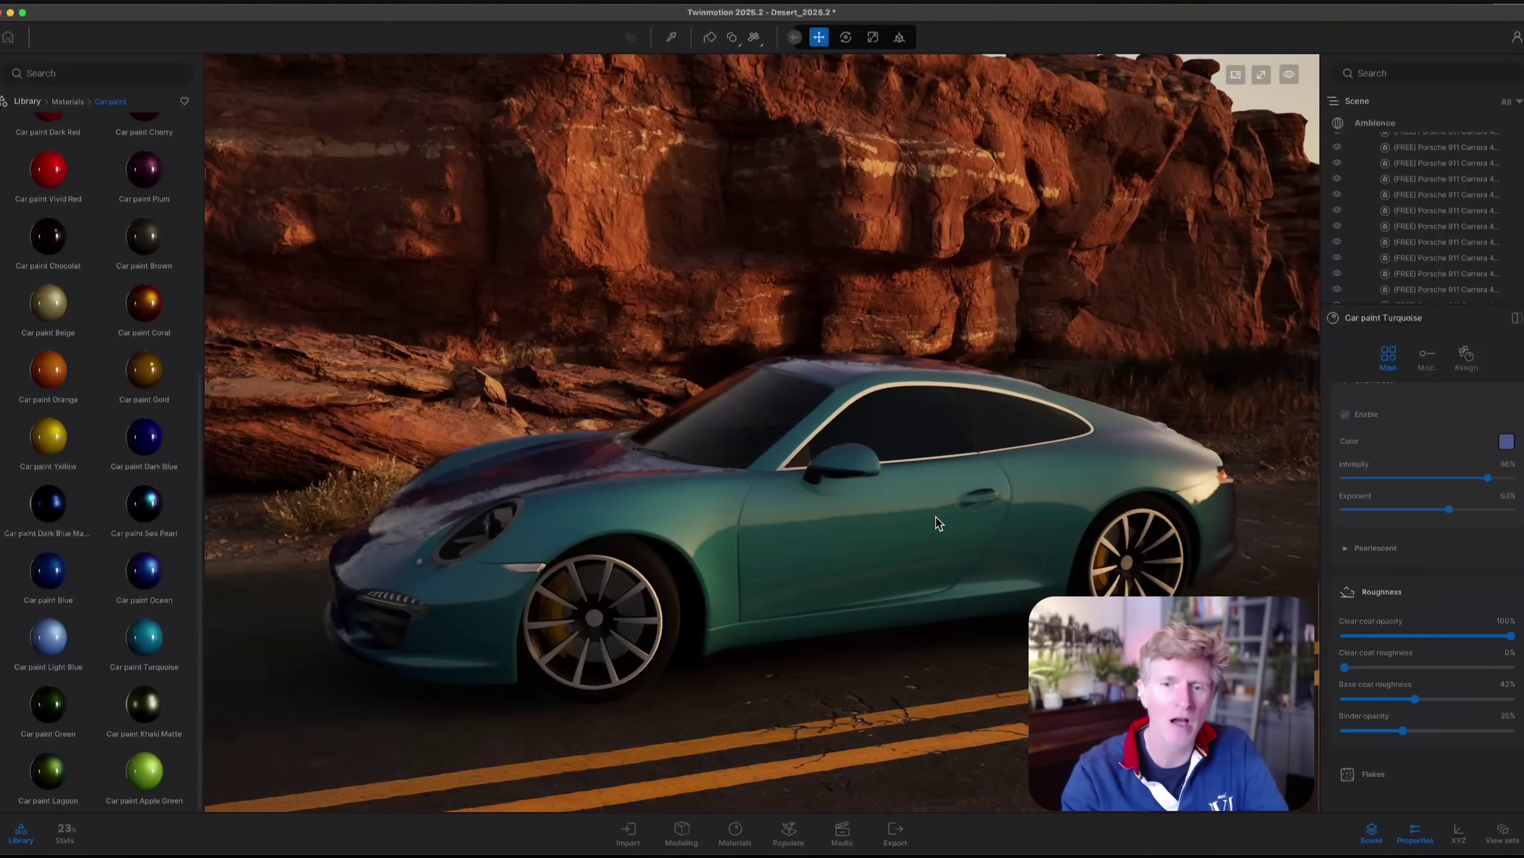
scroll(937, 525, down, 2)
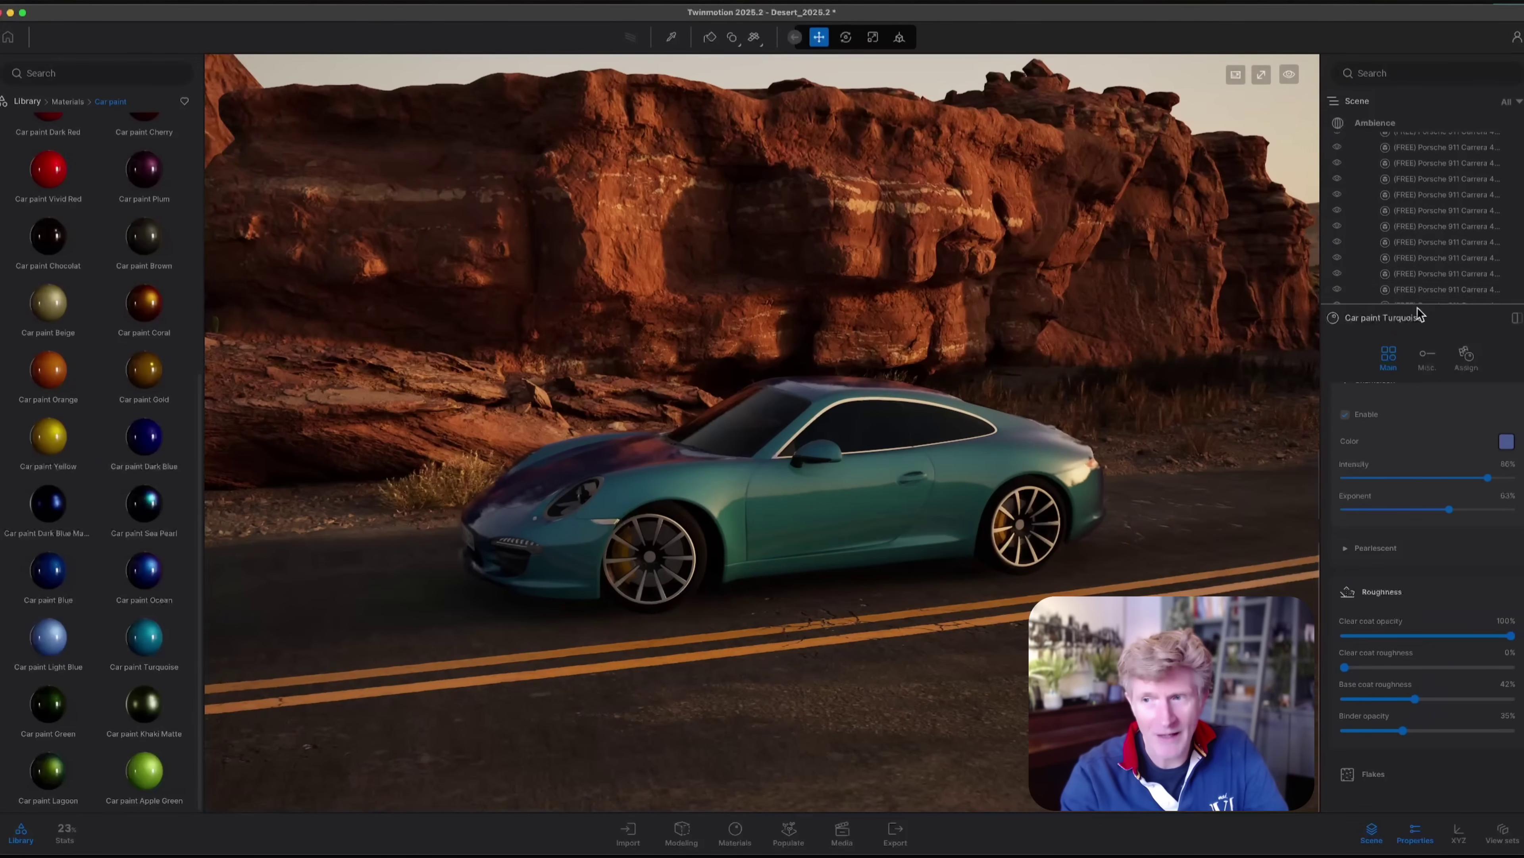
Step: Collapse the Porsche's scene entry and place a Linear Blur from the library's Static motion blur tools on the road beside the car
drag(1415, 305, 1416, 507)
click(27, 100)
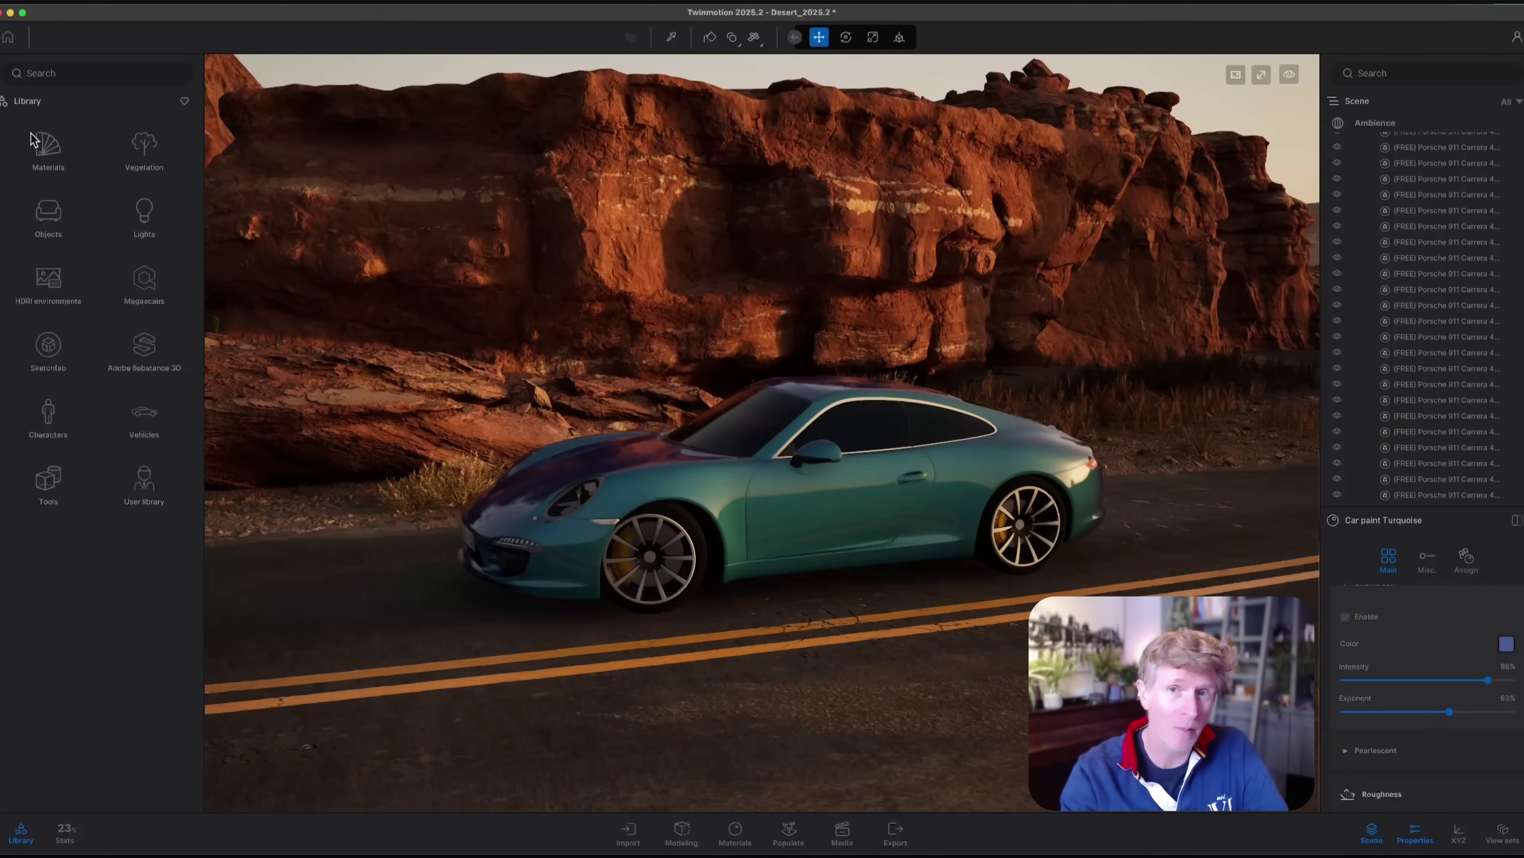
click(55, 484)
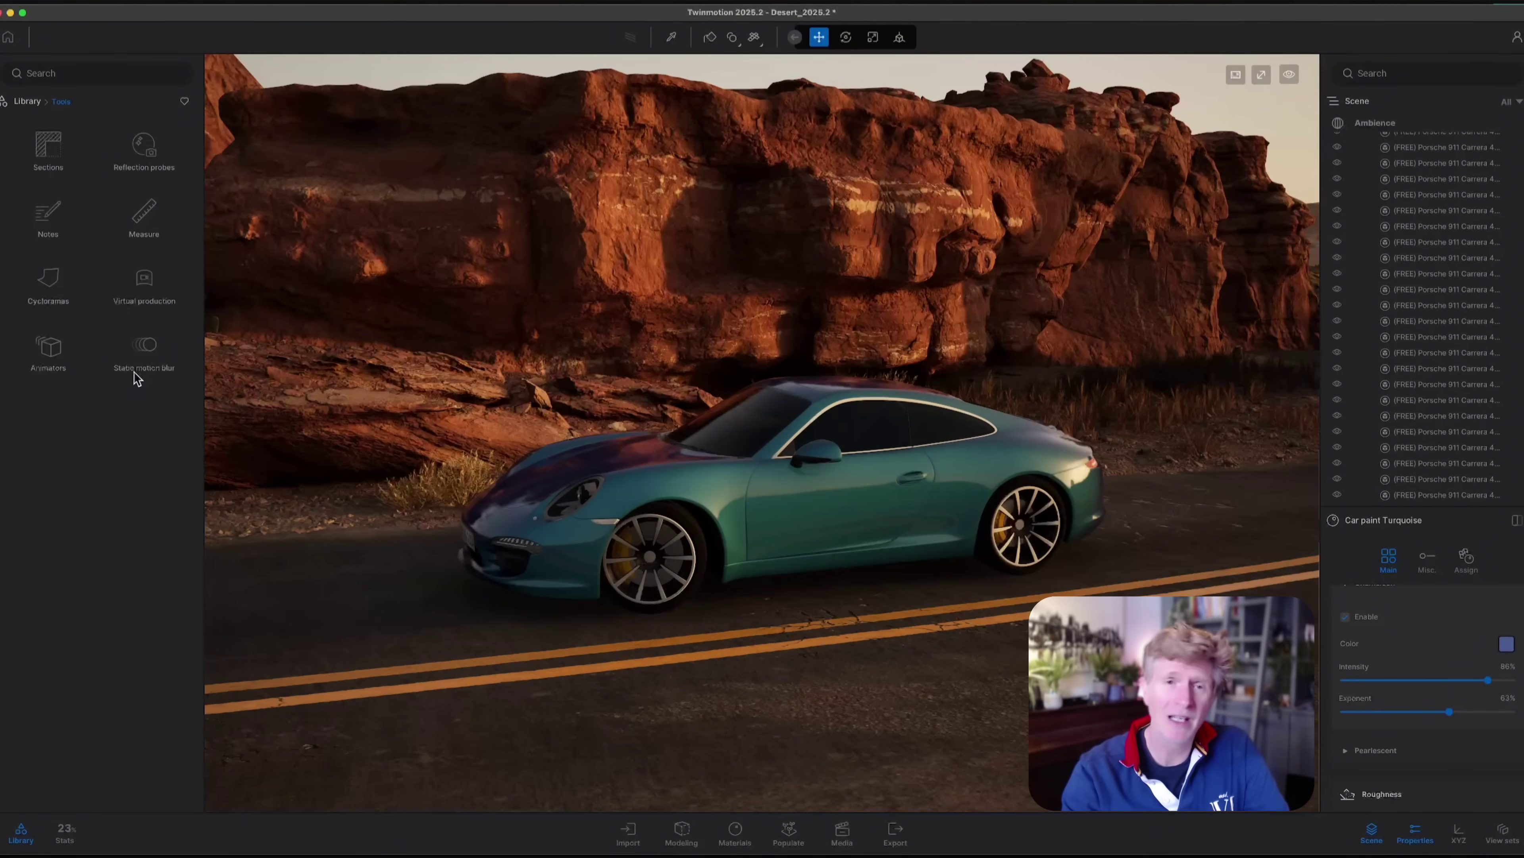
click(144, 348)
scroll(1430, 214, up, 5)
click(1361, 372)
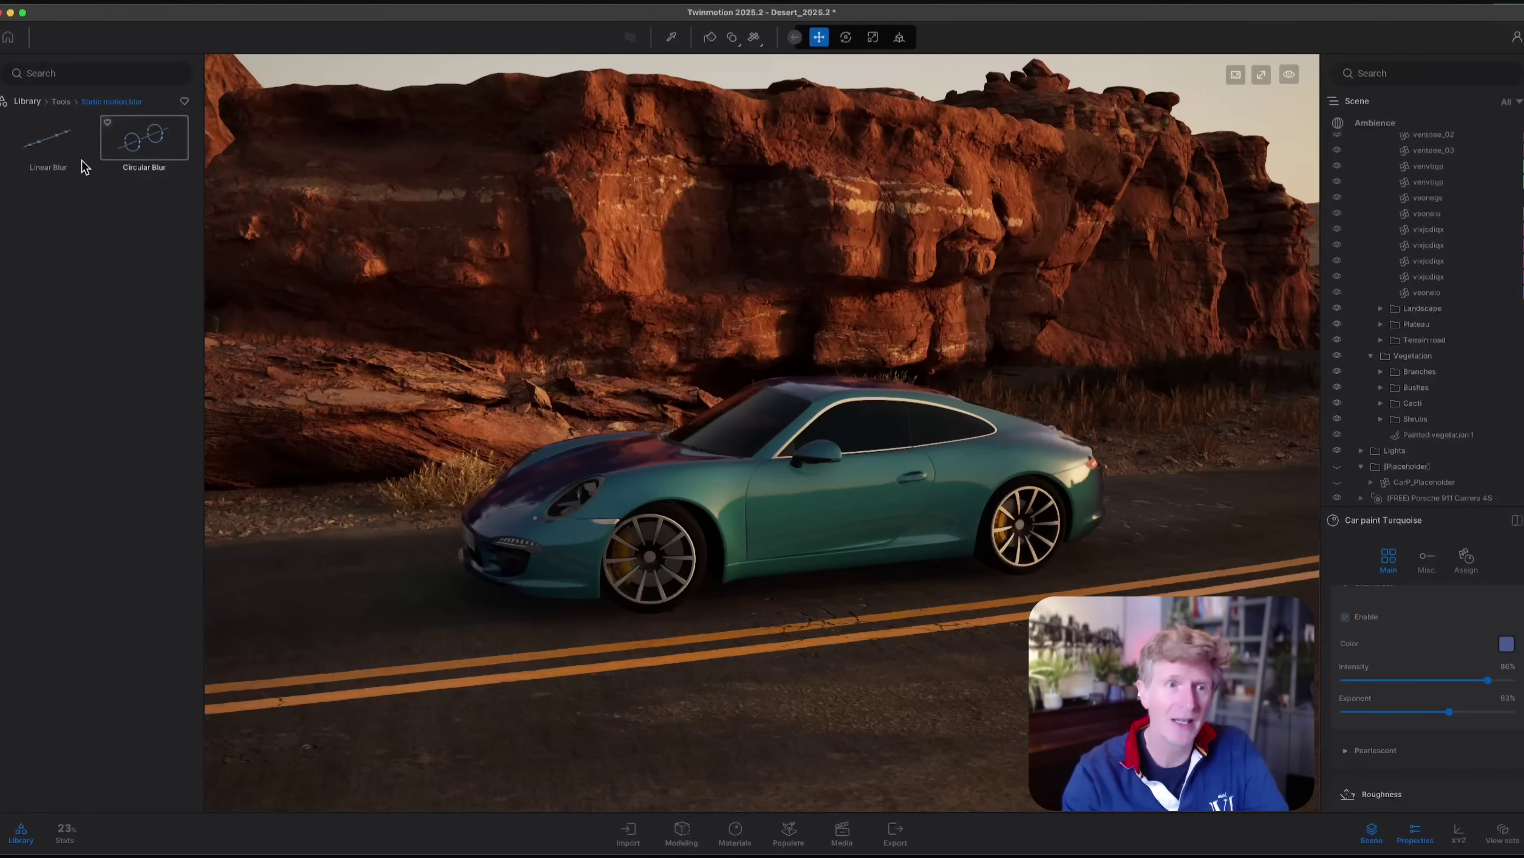
drag(48, 140, 857, 610)
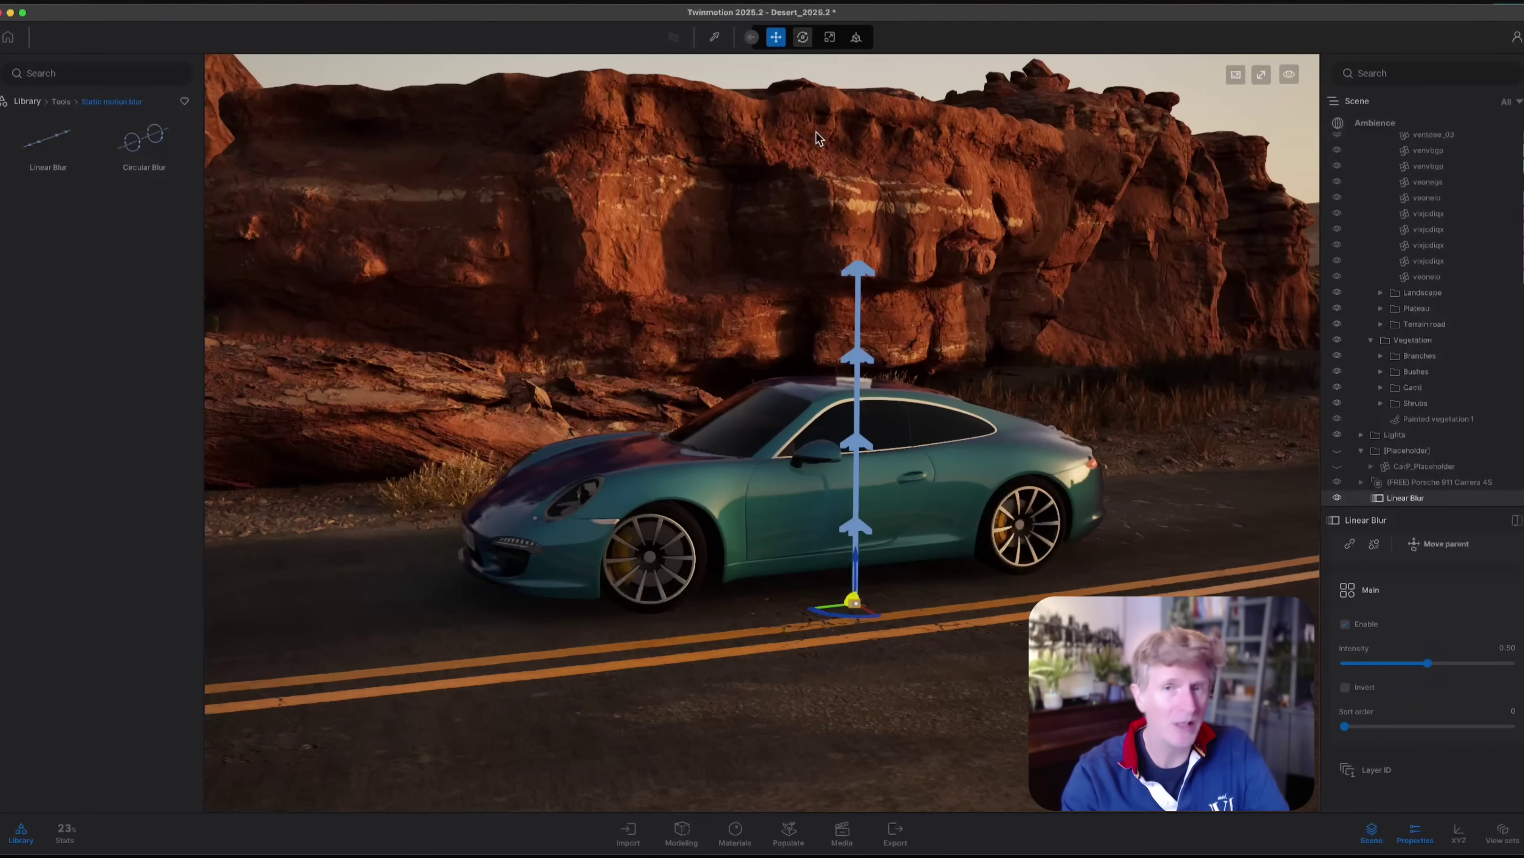
Step: Rotate the Linear Blur until it lies along the Porsche's driving direction, and nest the Porsche under it in the scene hierarchy
click(804, 37)
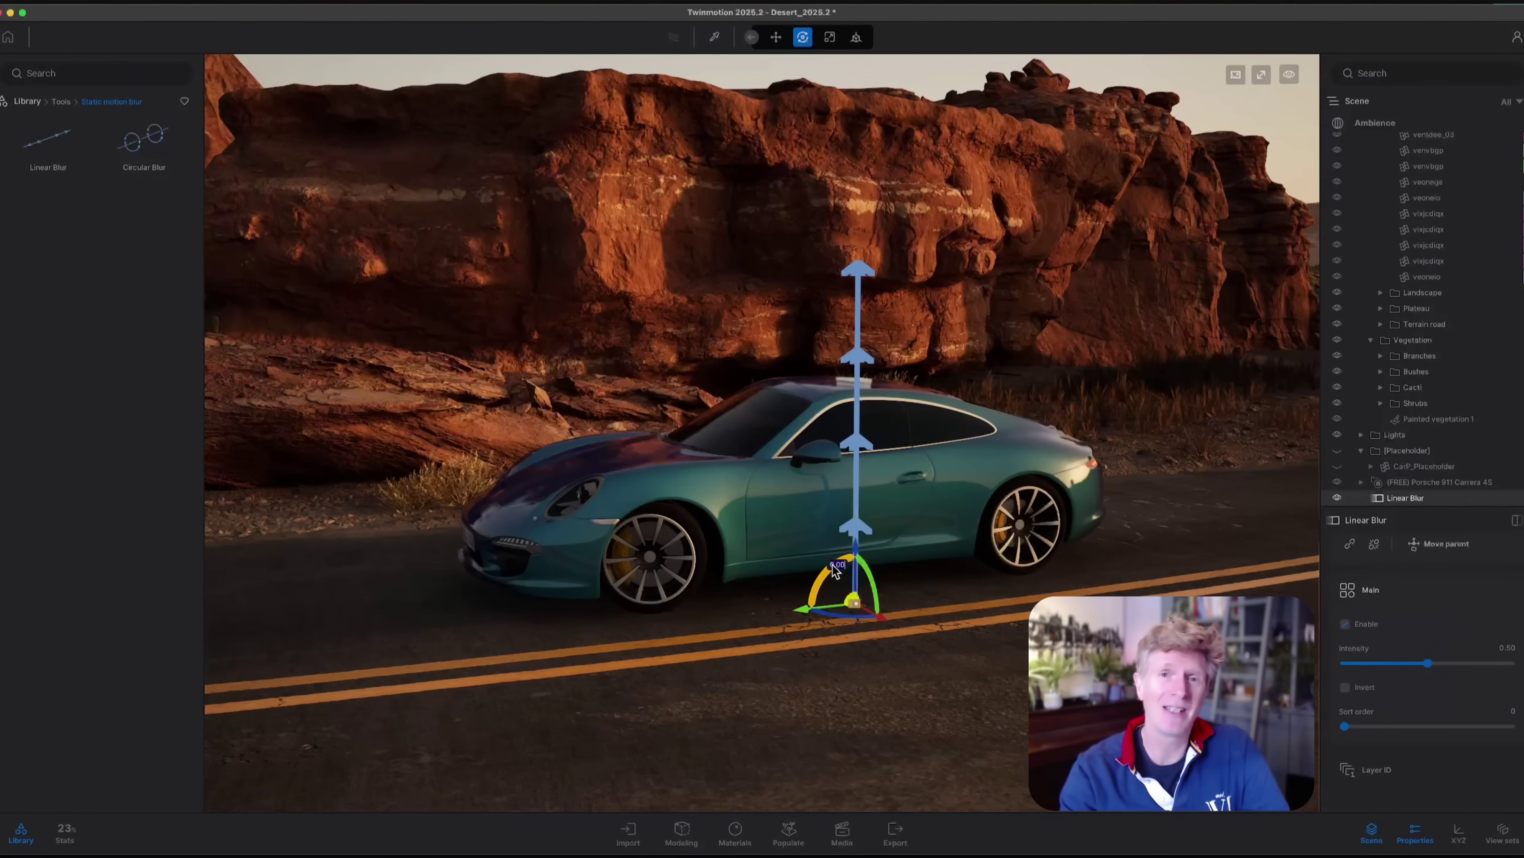
click(832, 565)
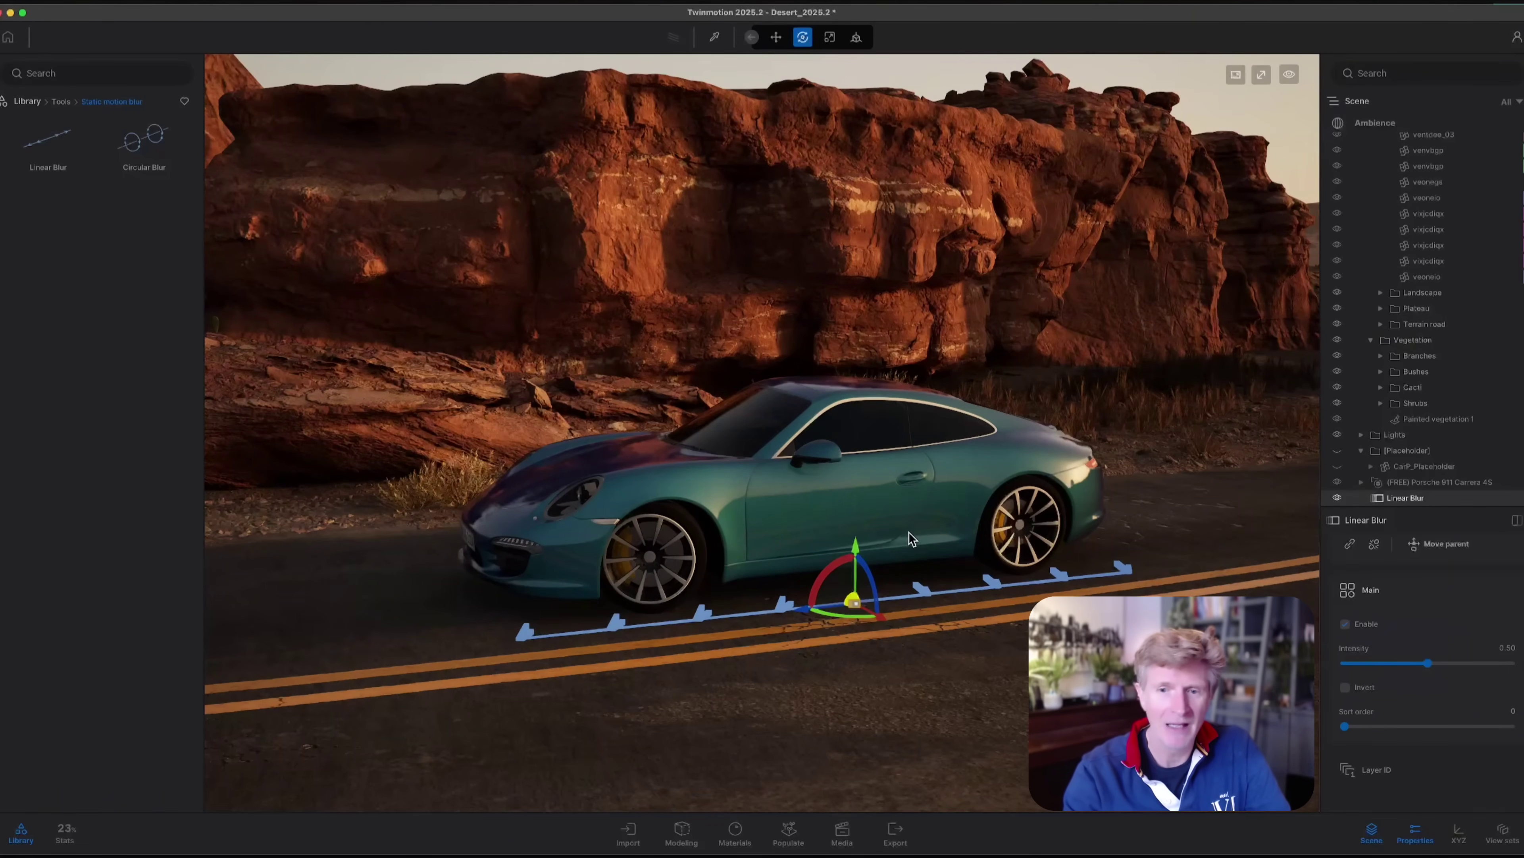
drag(854, 536, 855, 515)
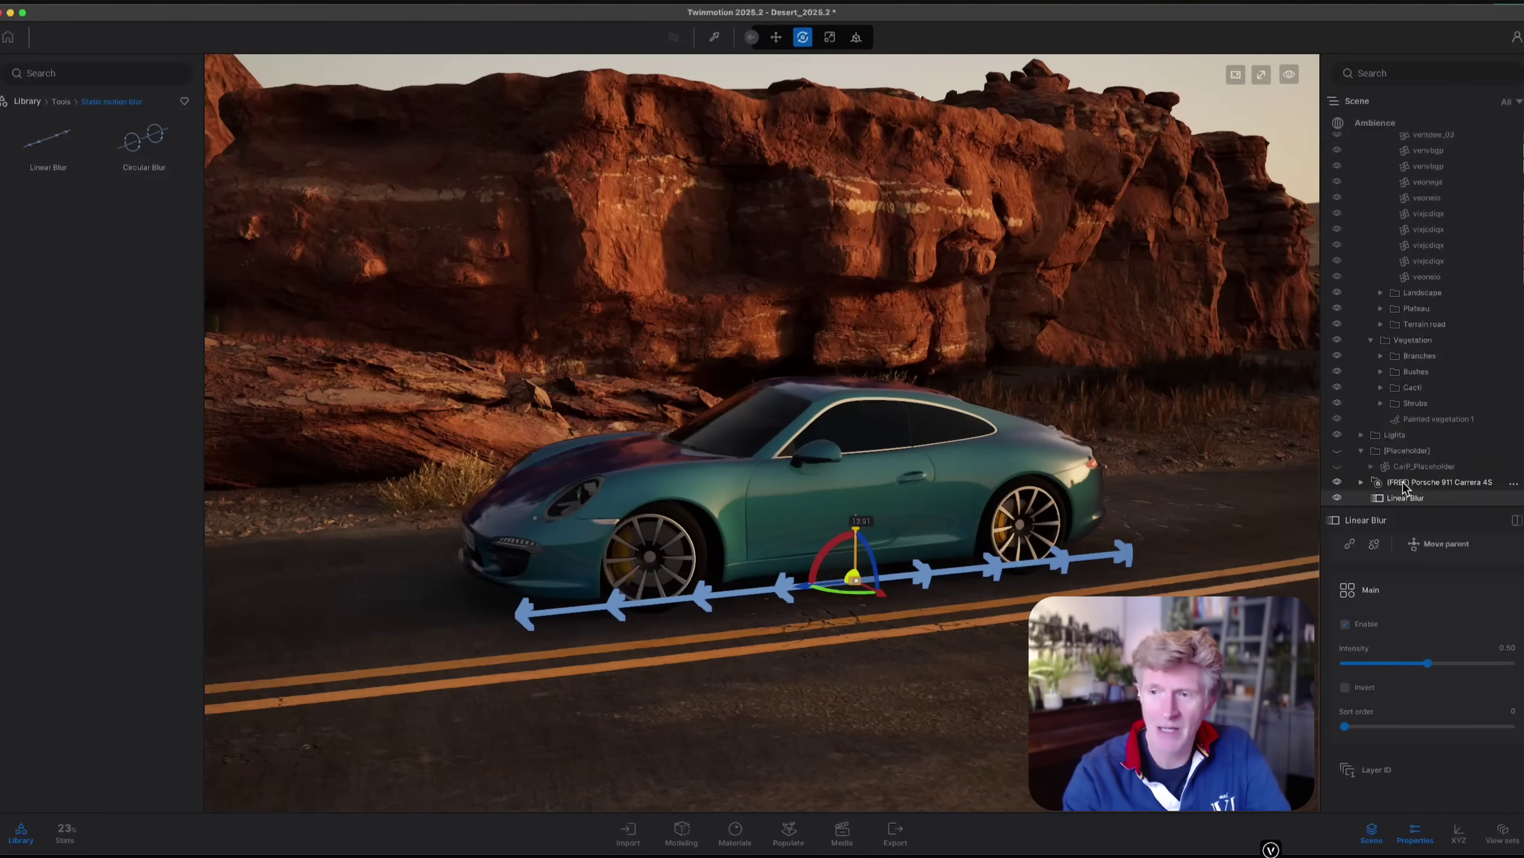
drag(1403, 481, 1412, 500)
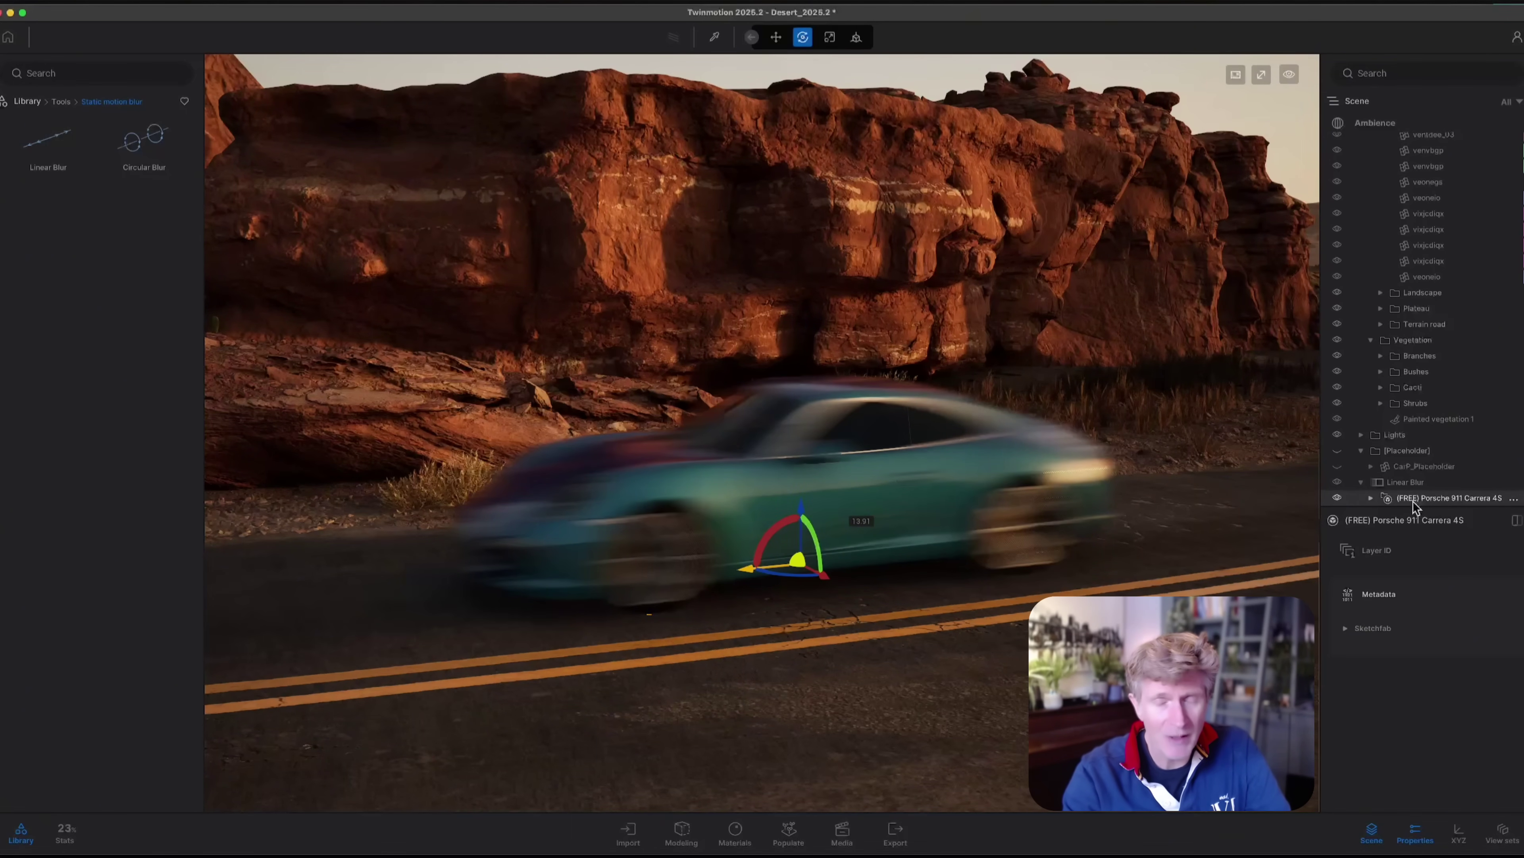
Step: Set the Linear Blur's intensity to 0.28 and enable Invert to blur the surroundings instead of the Porsche
key(s)
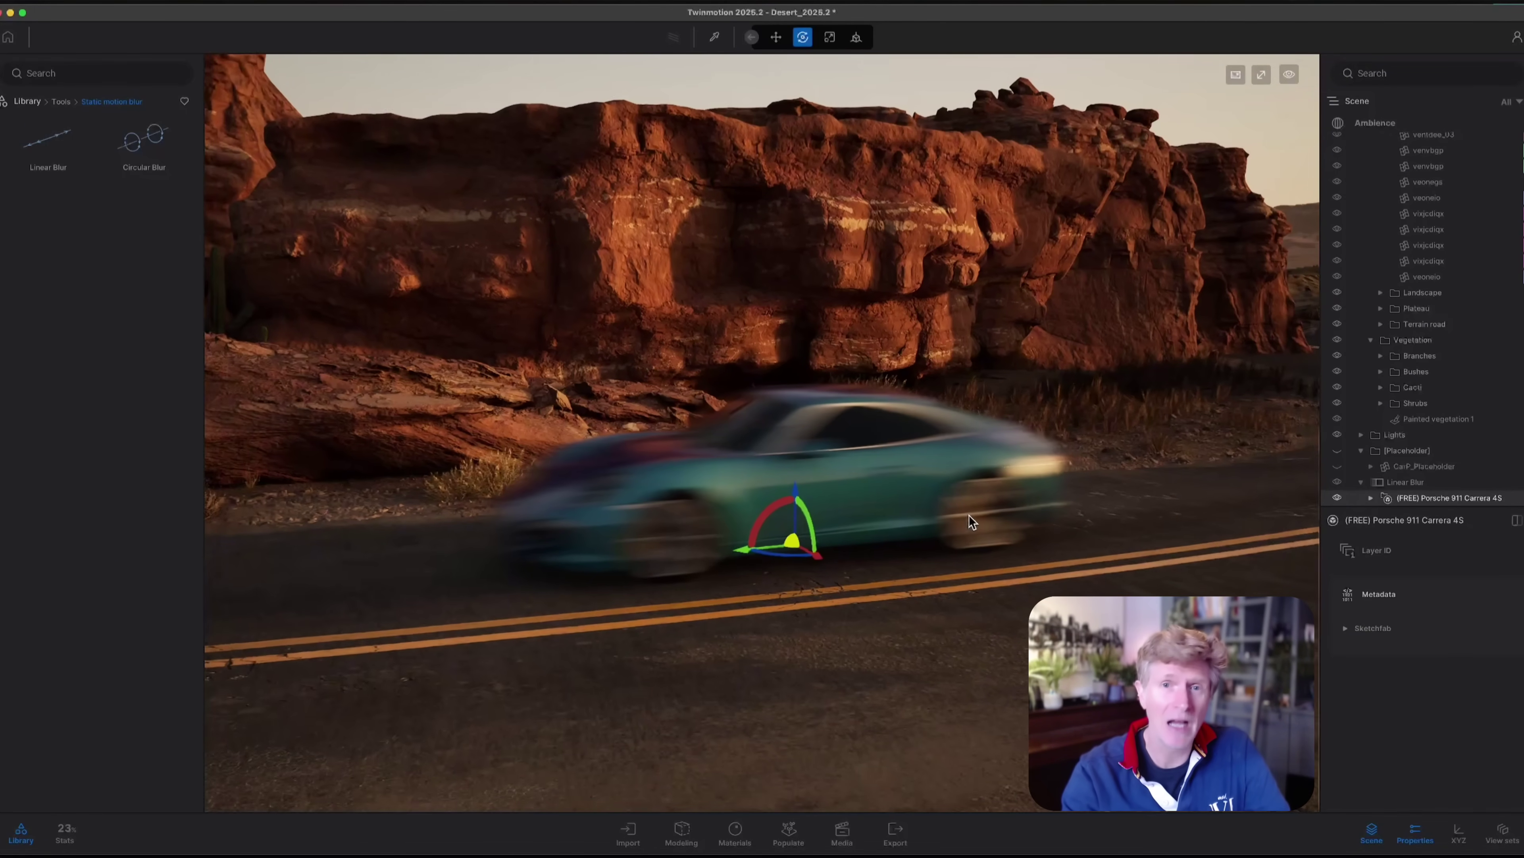
key(d)
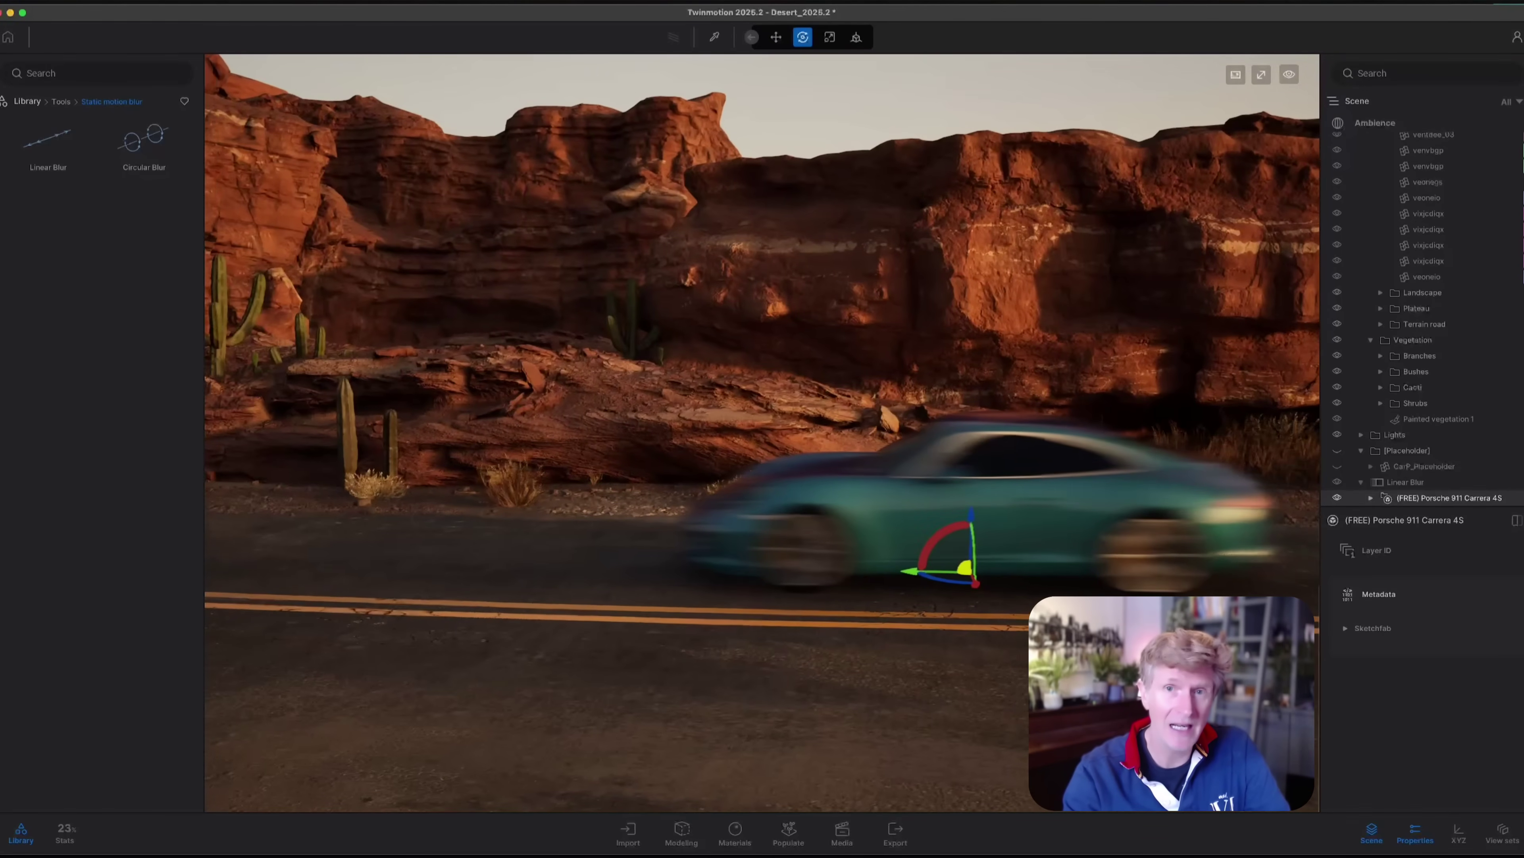
key(d)
key(d)
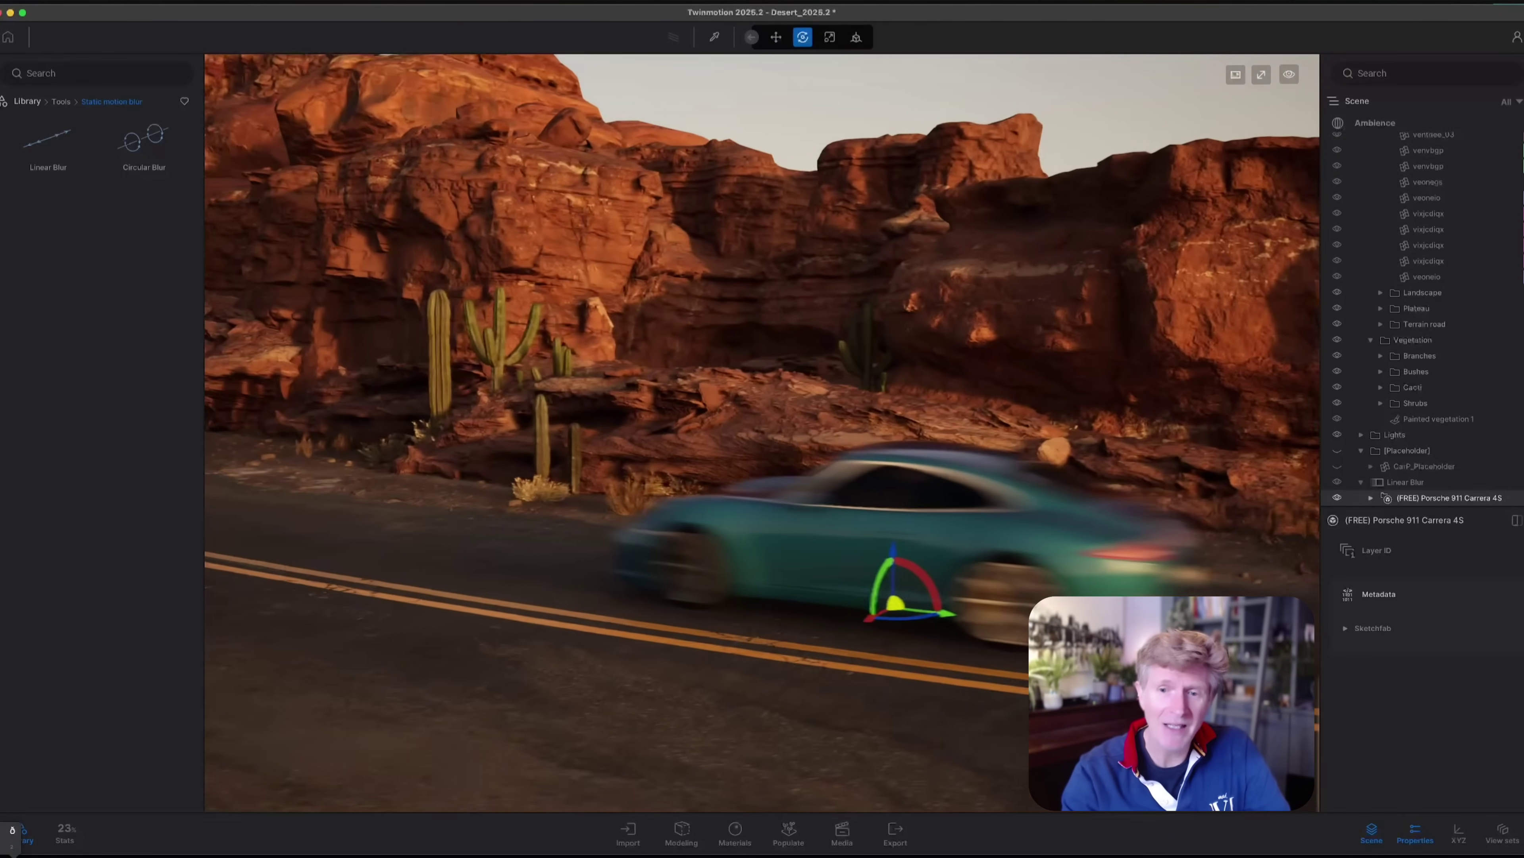
key(a)
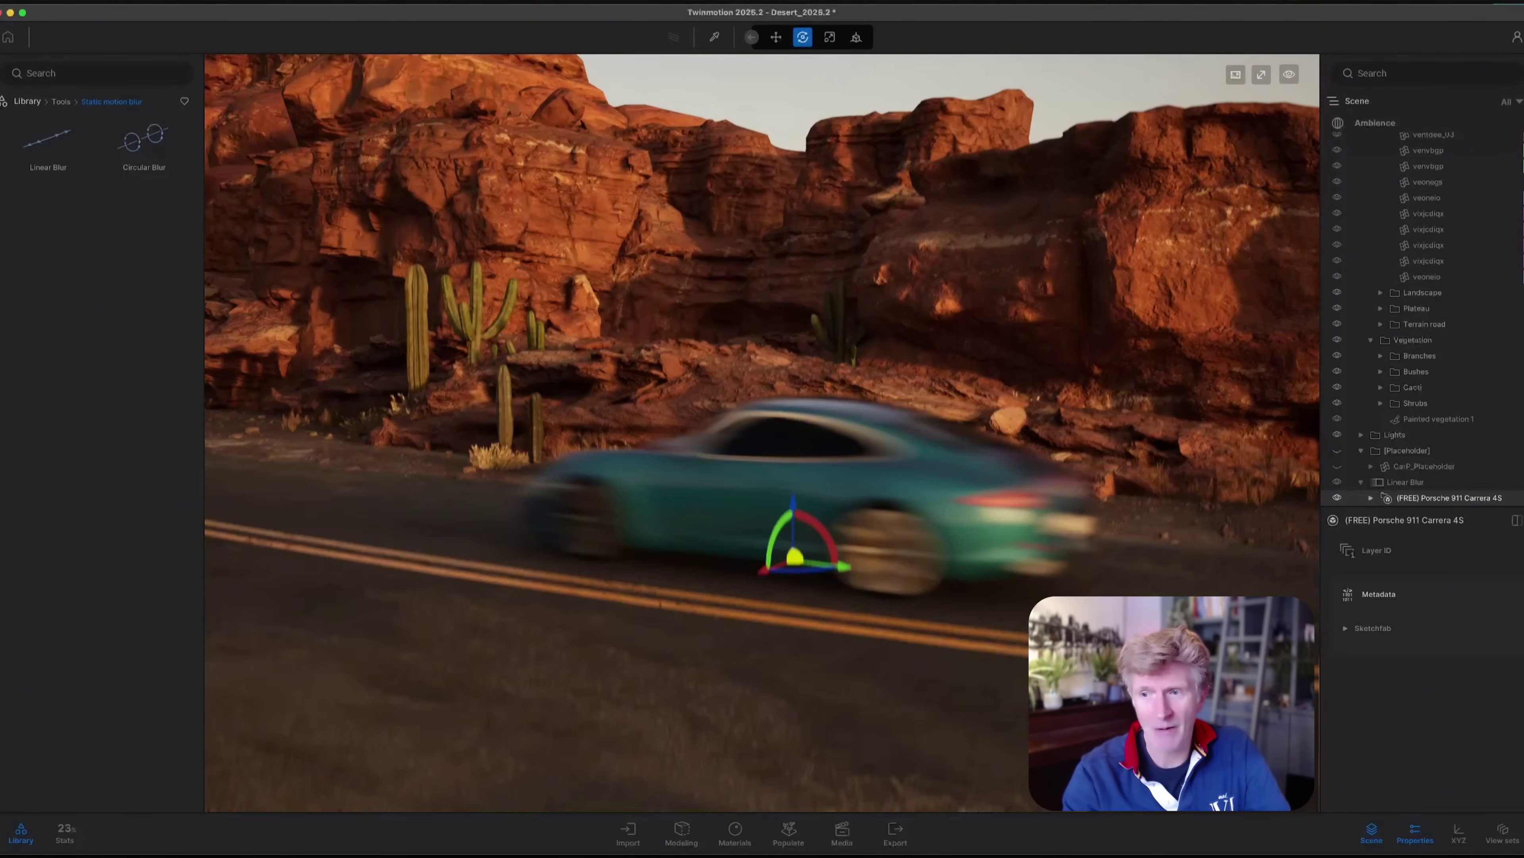
key(e)
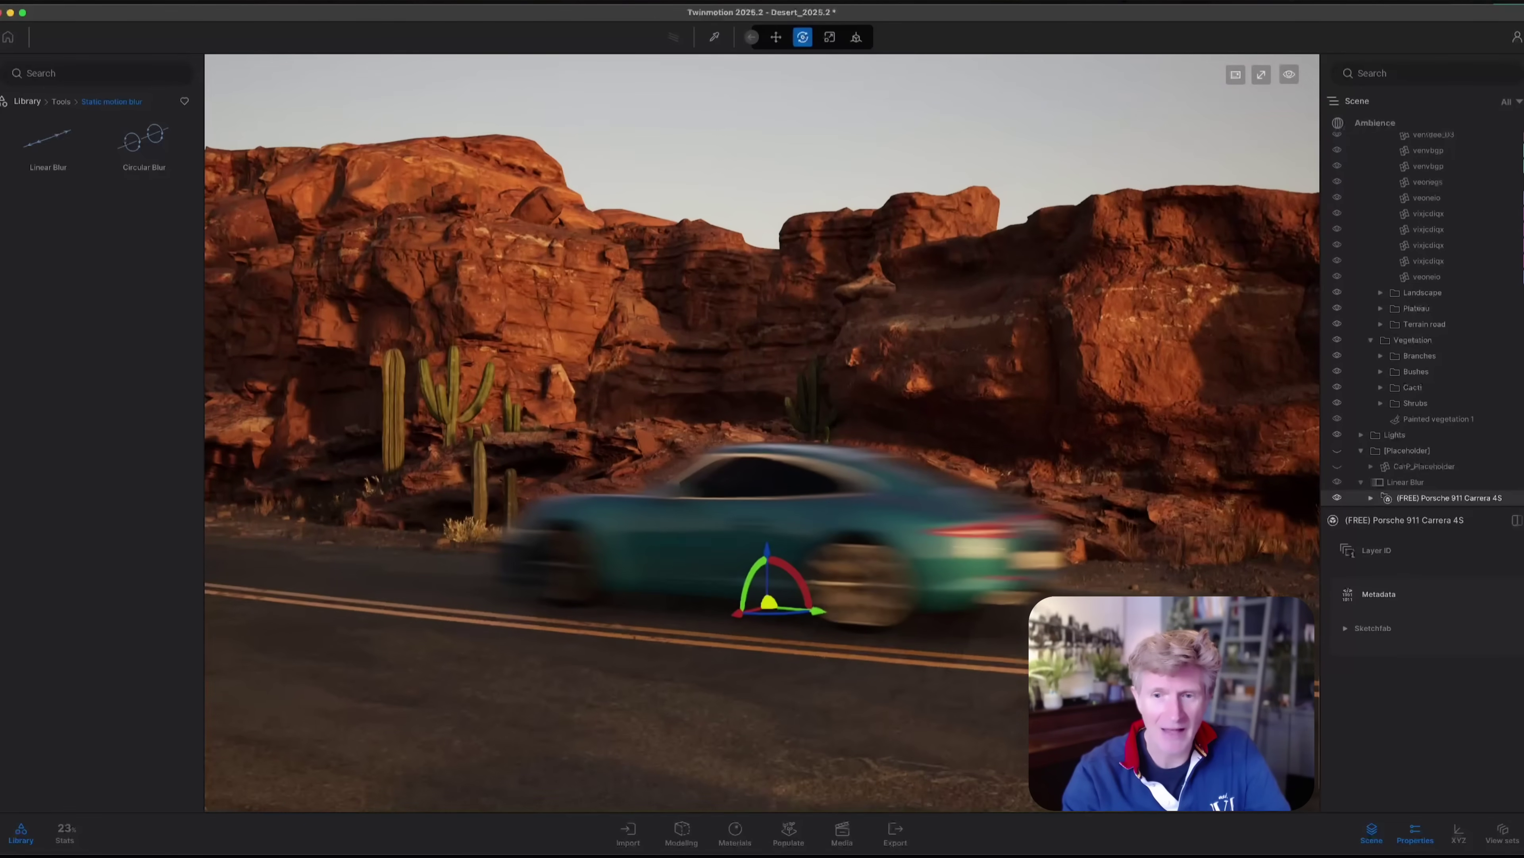
right_drag(762, 433, 777, 458)
click(1404, 483)
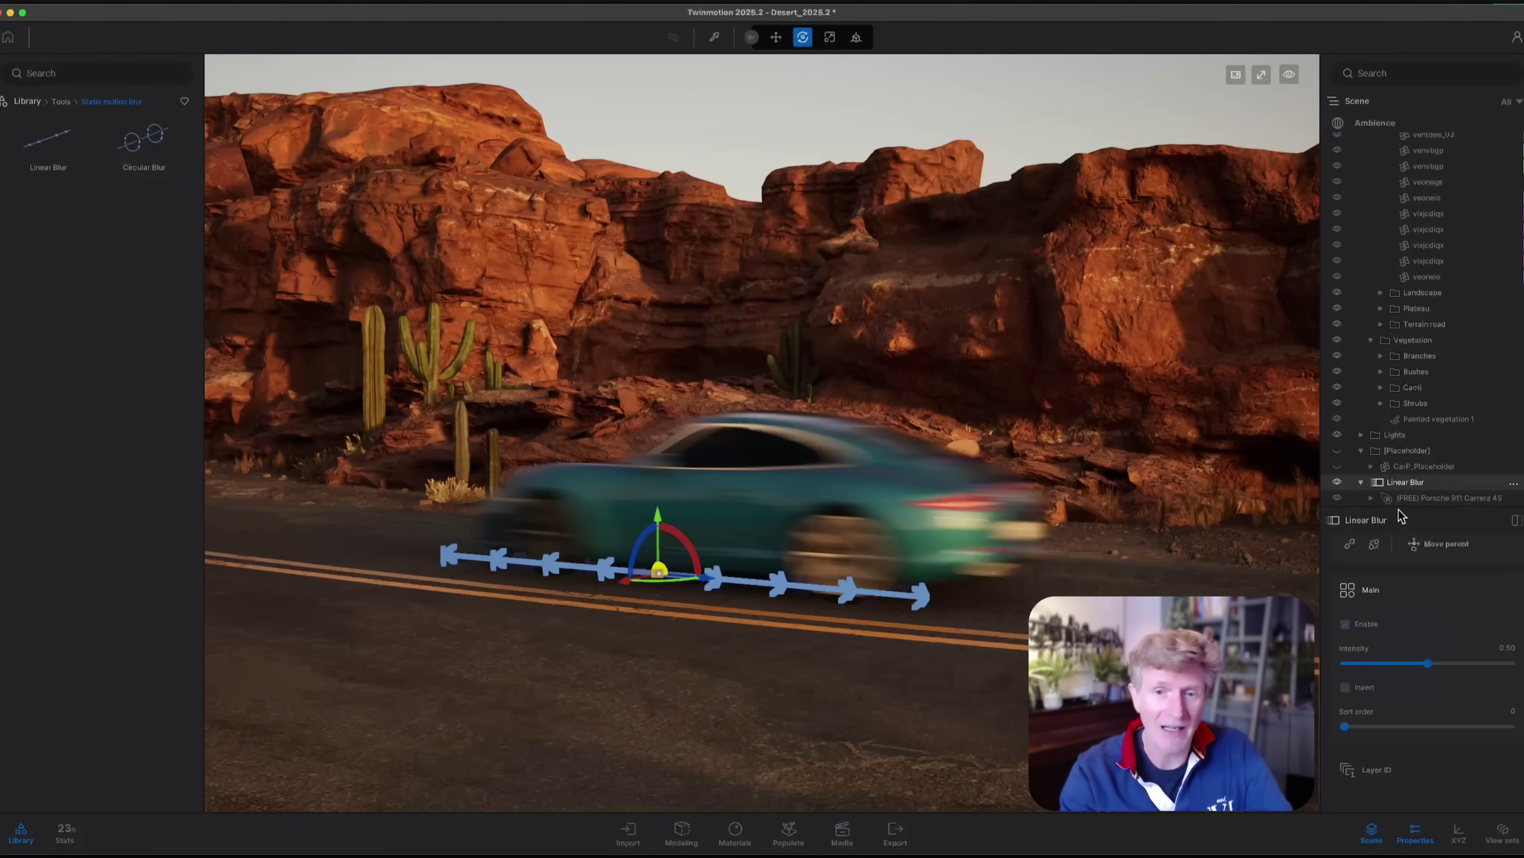
mouse_move(1407, 663)
mouse_down()
mouse_move(1341, 663)
mouse_move(1522, 653)
mouse_move(1391, 663)
mouse_up()
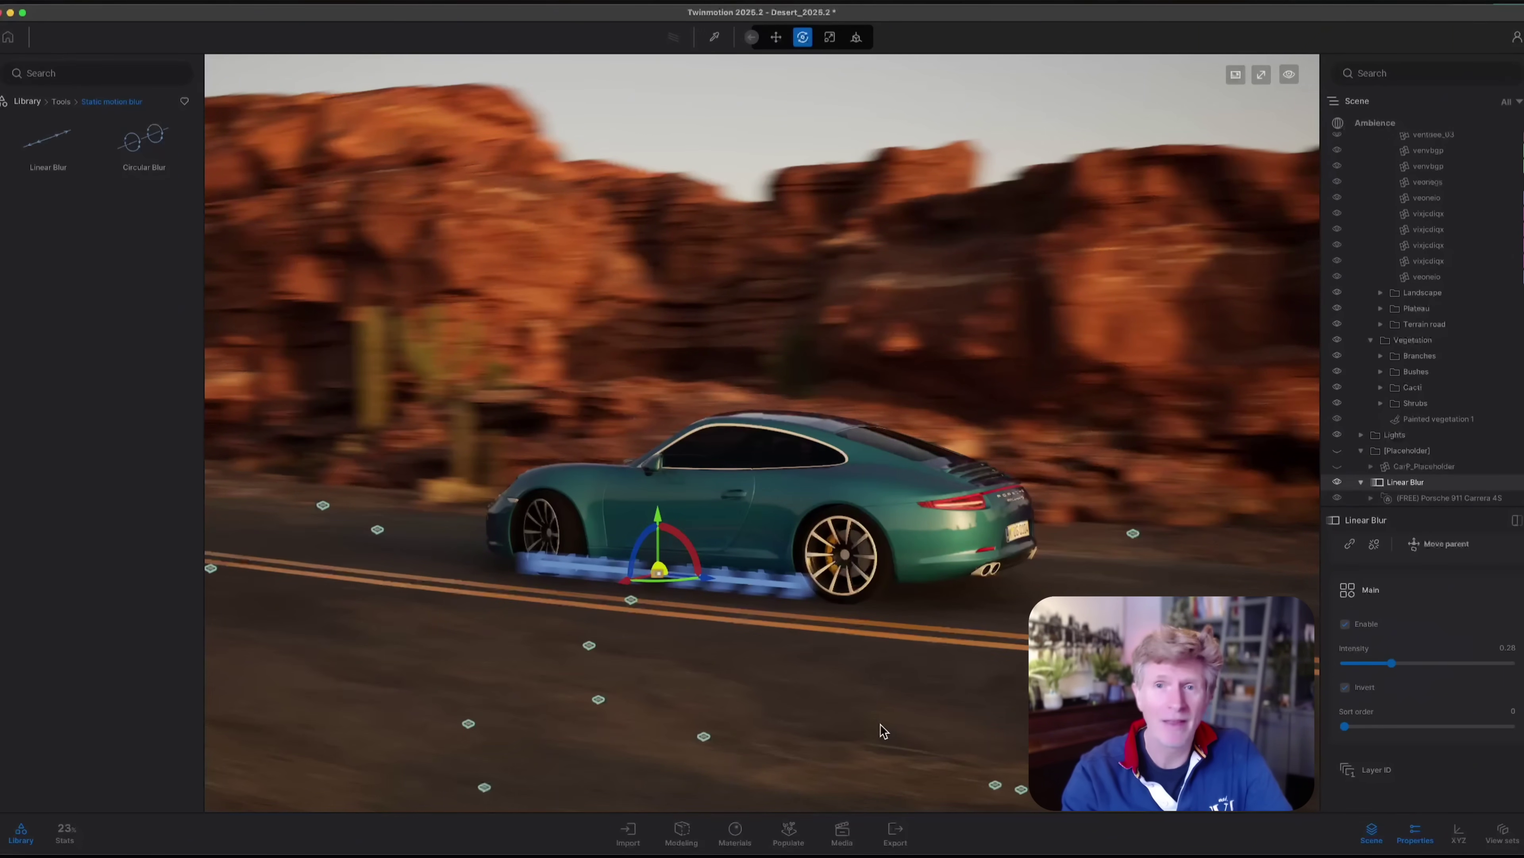
key(h)
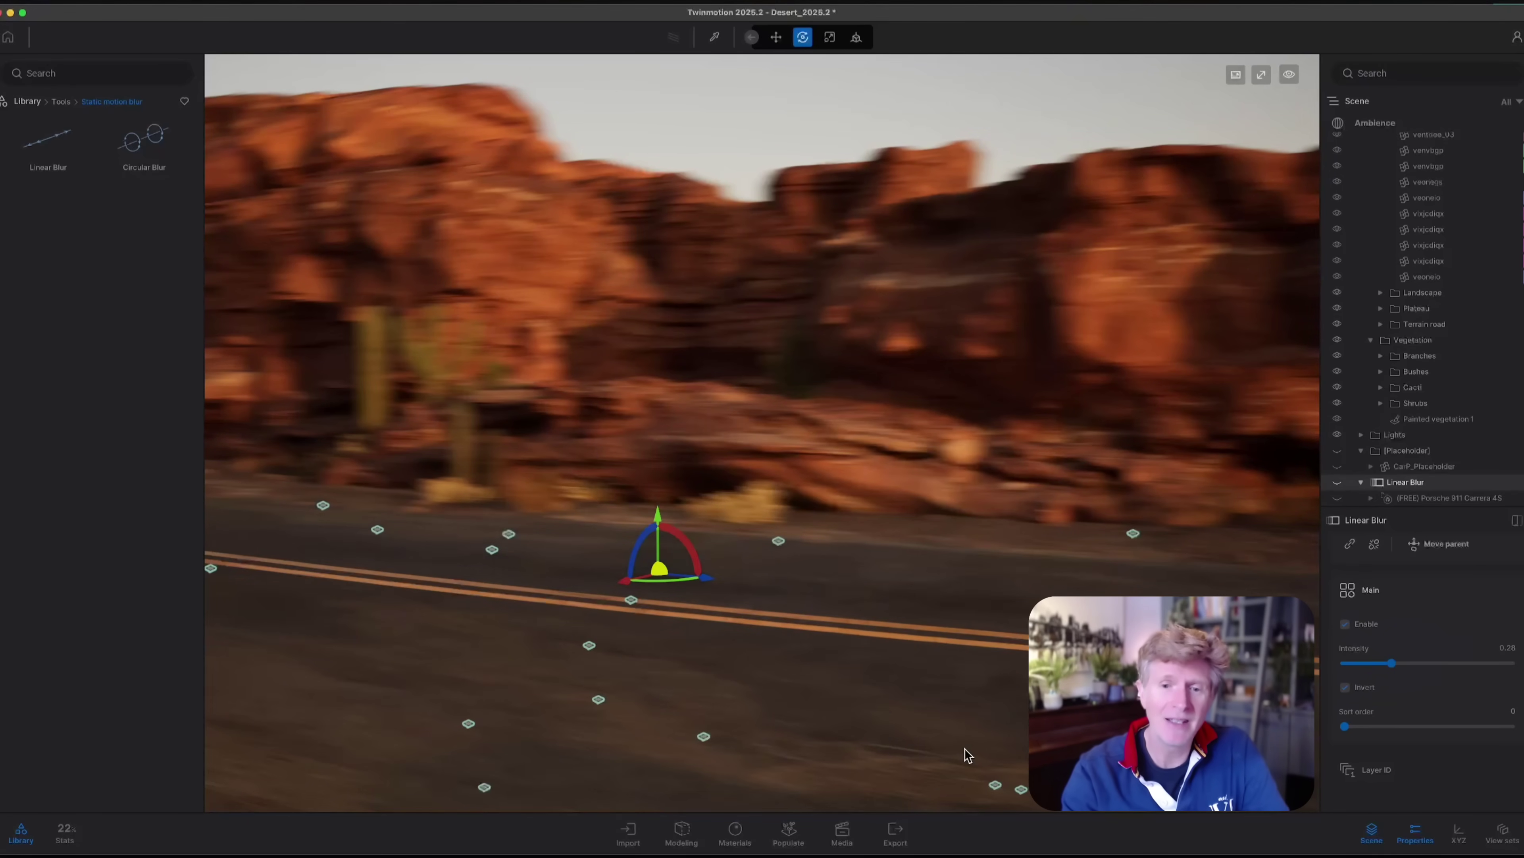
key(h)
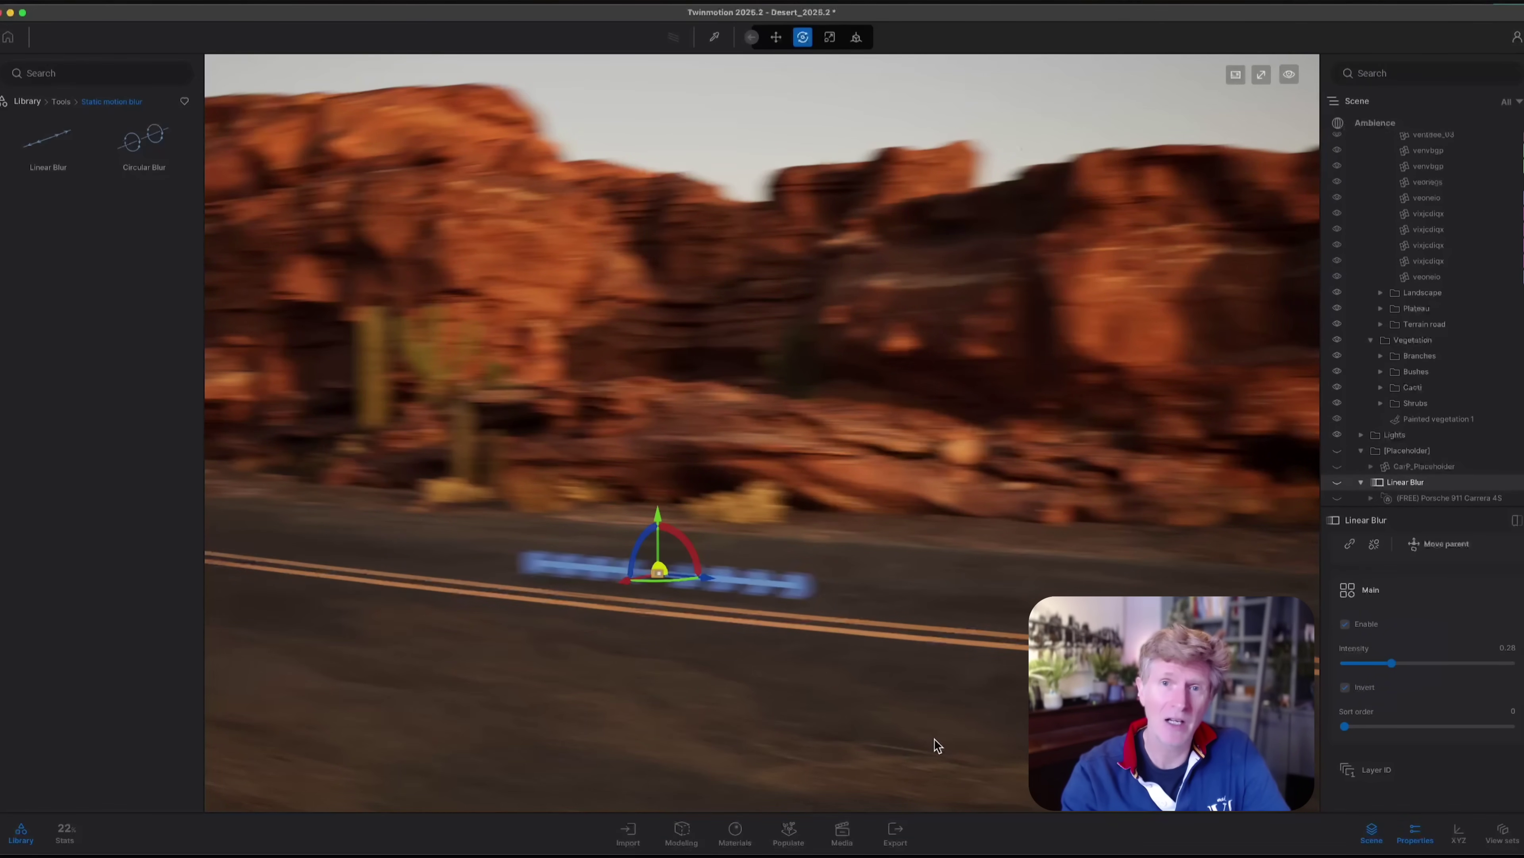
Step: Create a new media image from the current rear side view of the Porsche
click(842, 835)
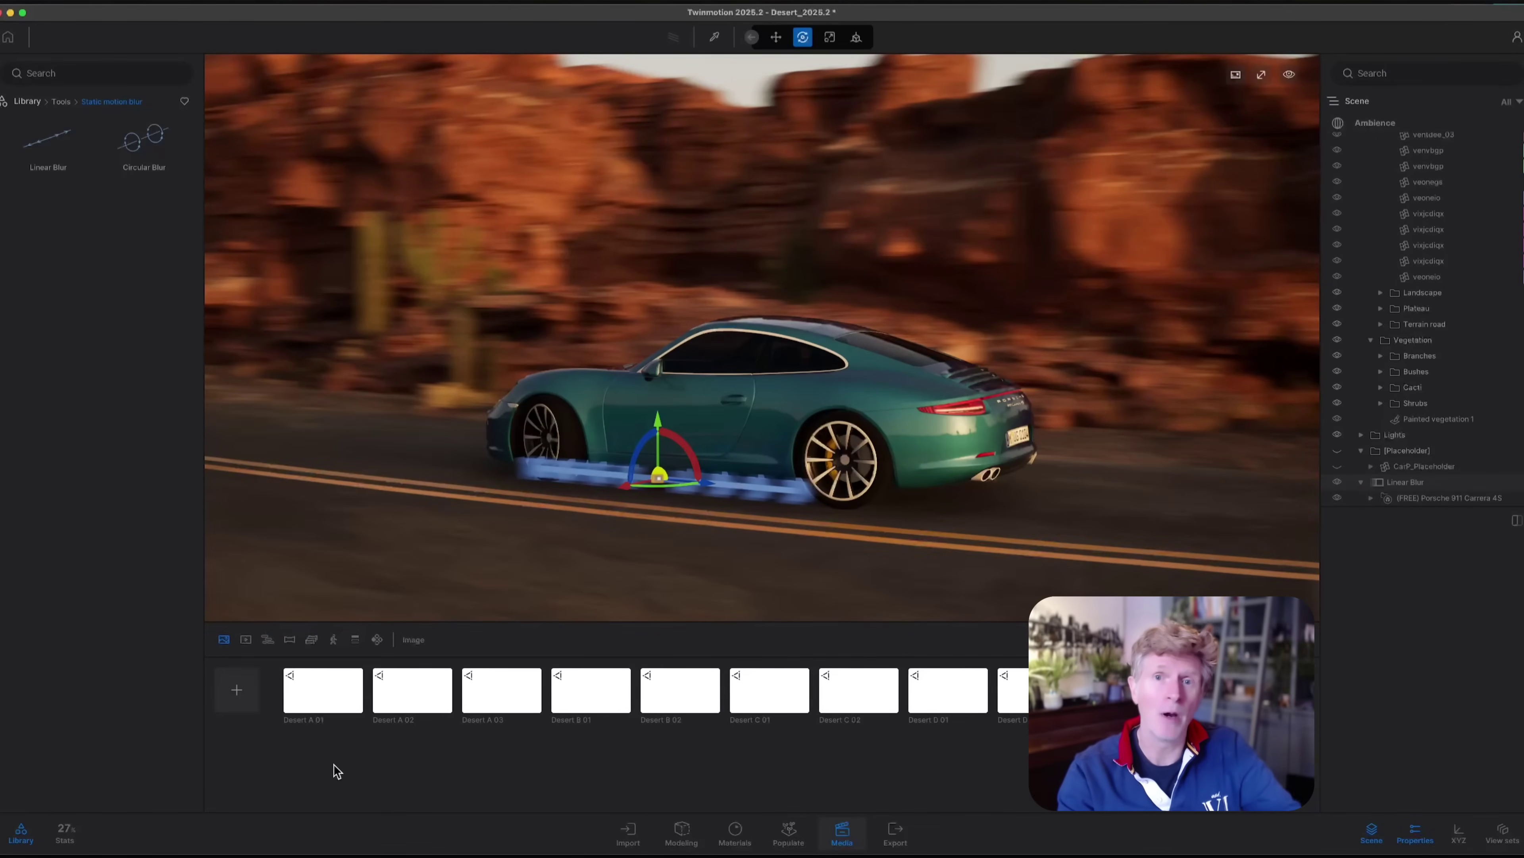
click(241, 689)
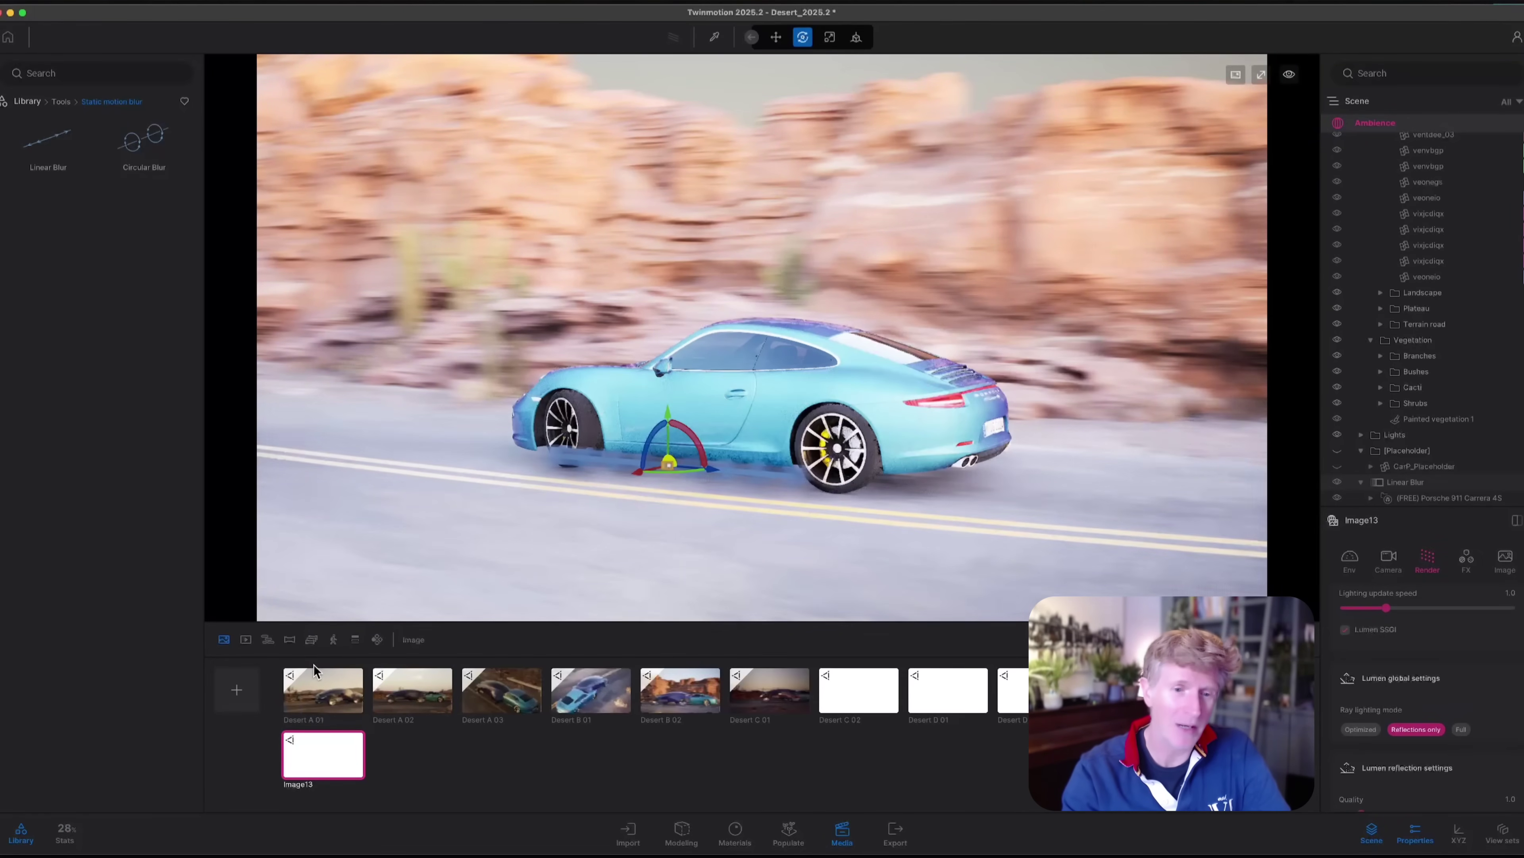
mouse_move(326, 772)
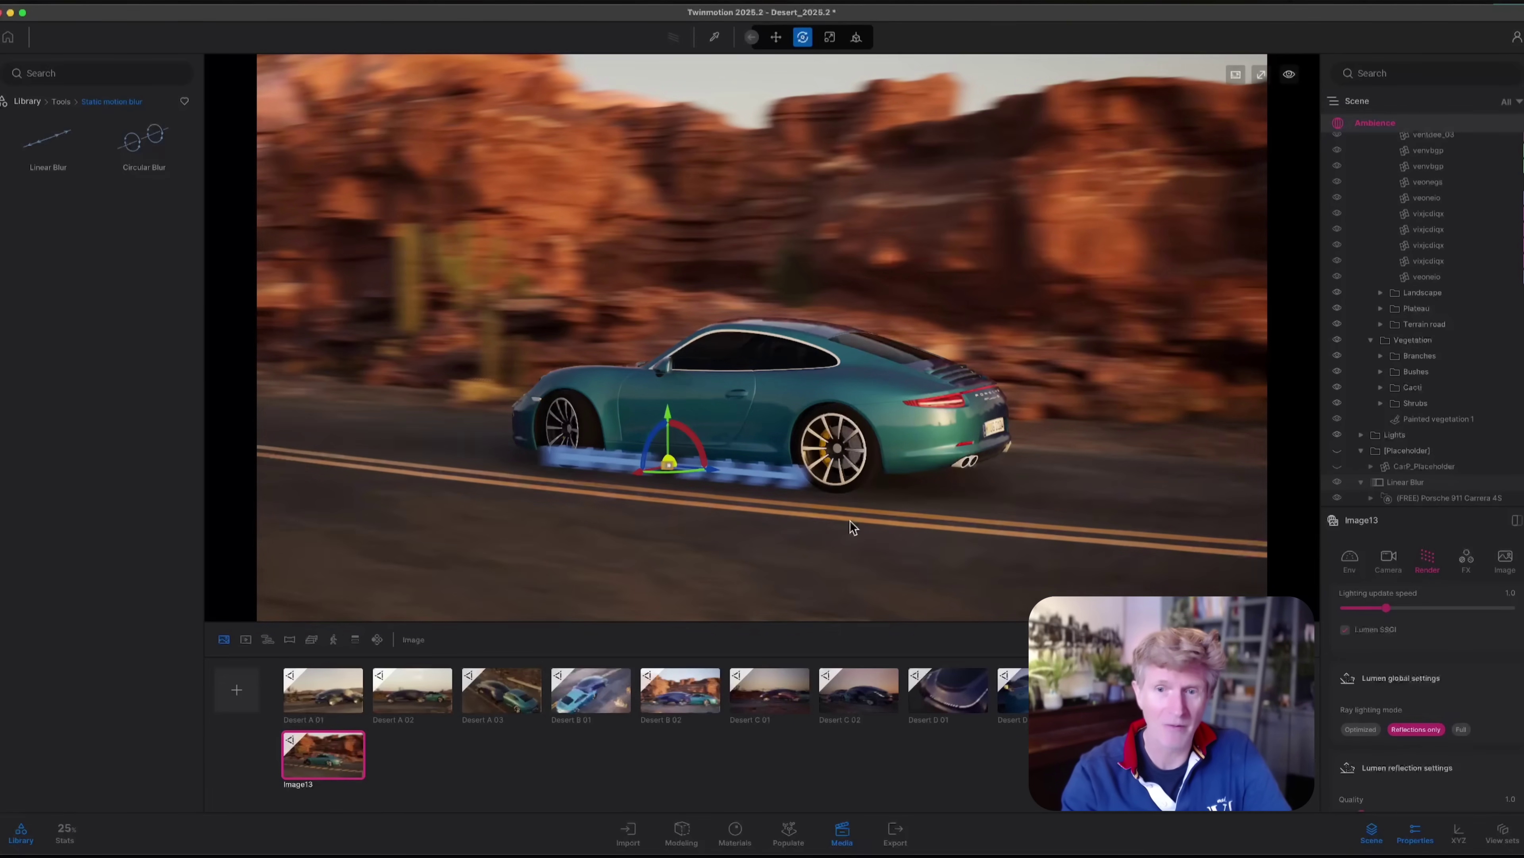
Step: Disable Invert on the Linear Blur and set its intensity to 0.40
key(a)
right_drag(592, 548, 924, 549)
key(a)
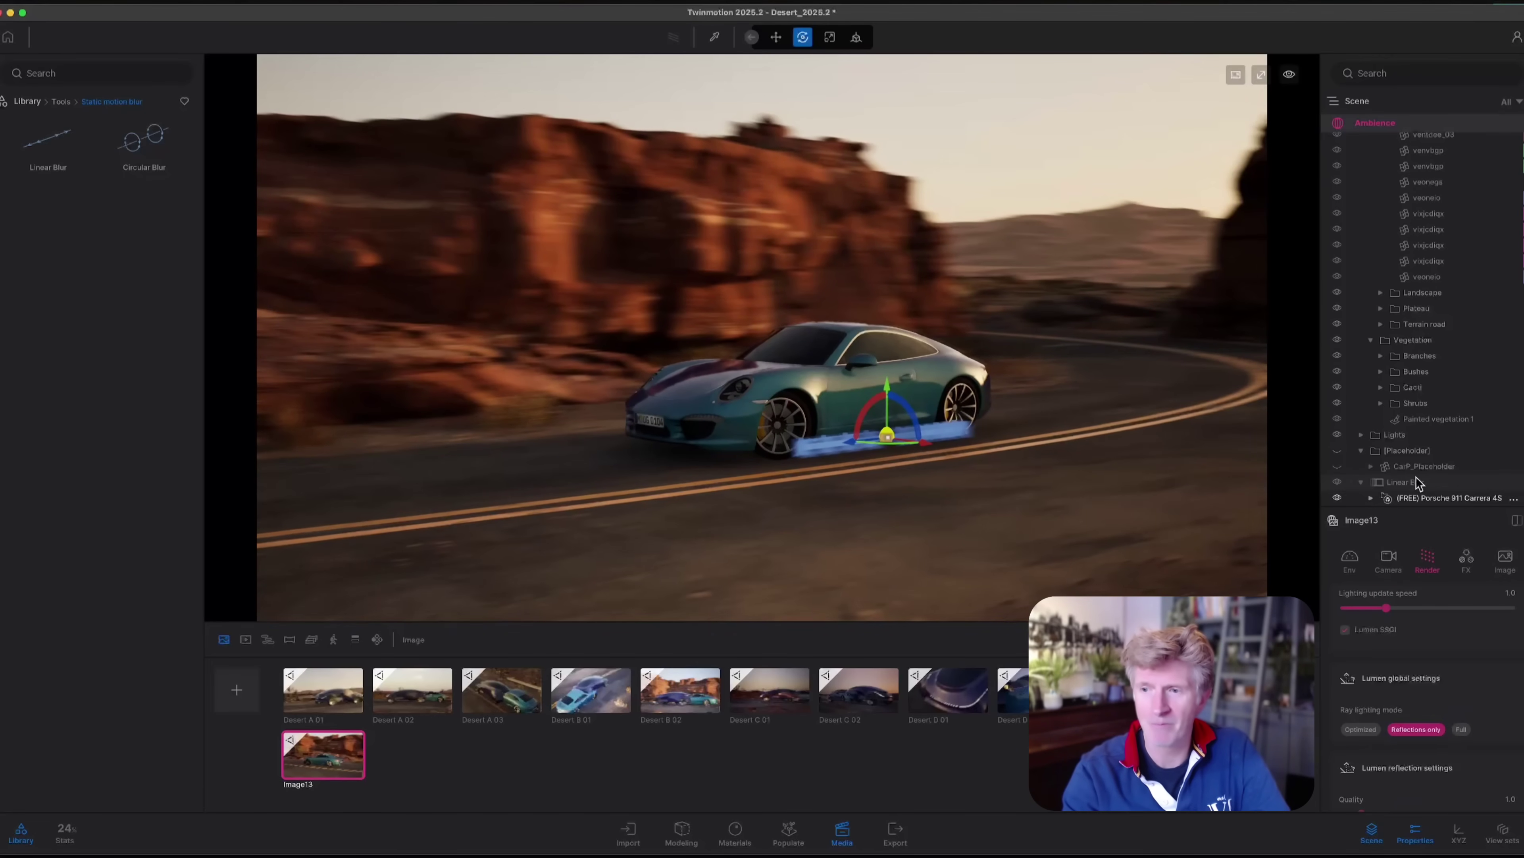
click(1407, 482)
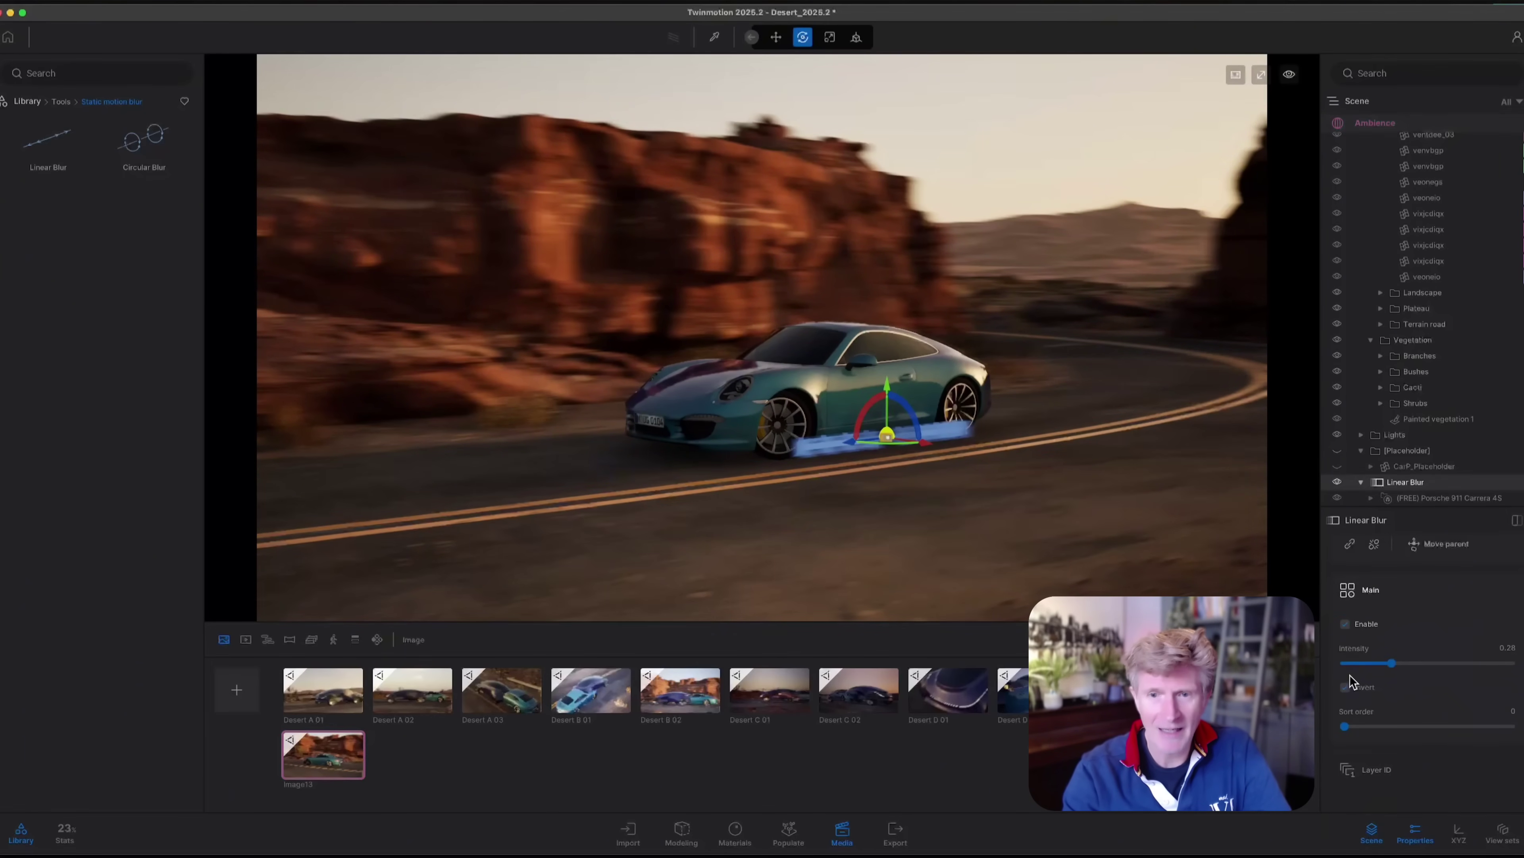
click(1346, 688)
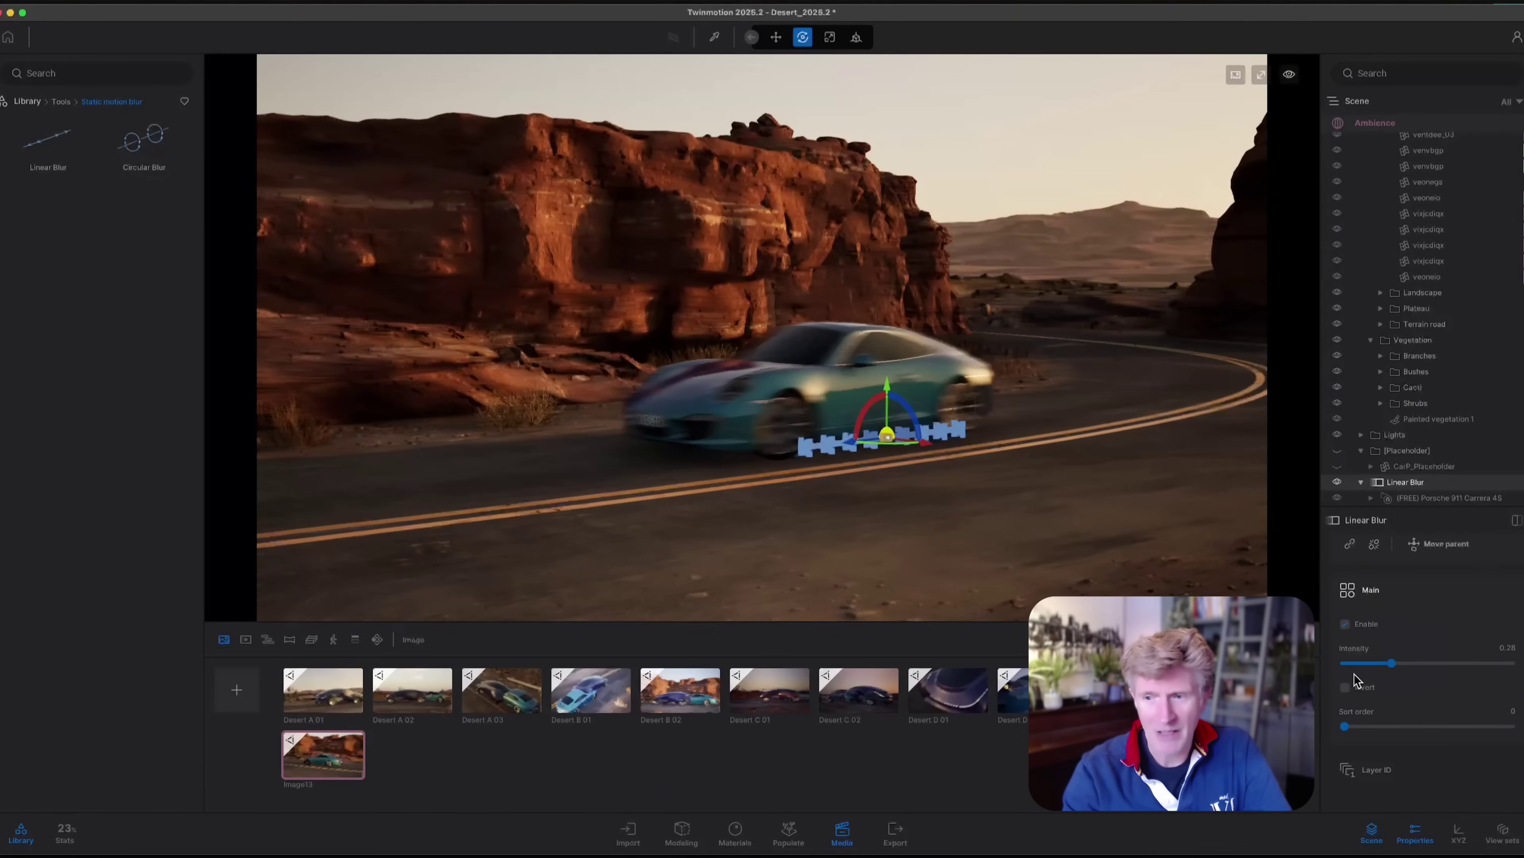
drag(1399, 662, 1410, 661)
Step: Place the Martin character from the library's Casual posed humans on the near roadside in front of the Porsche
click(27, 102)
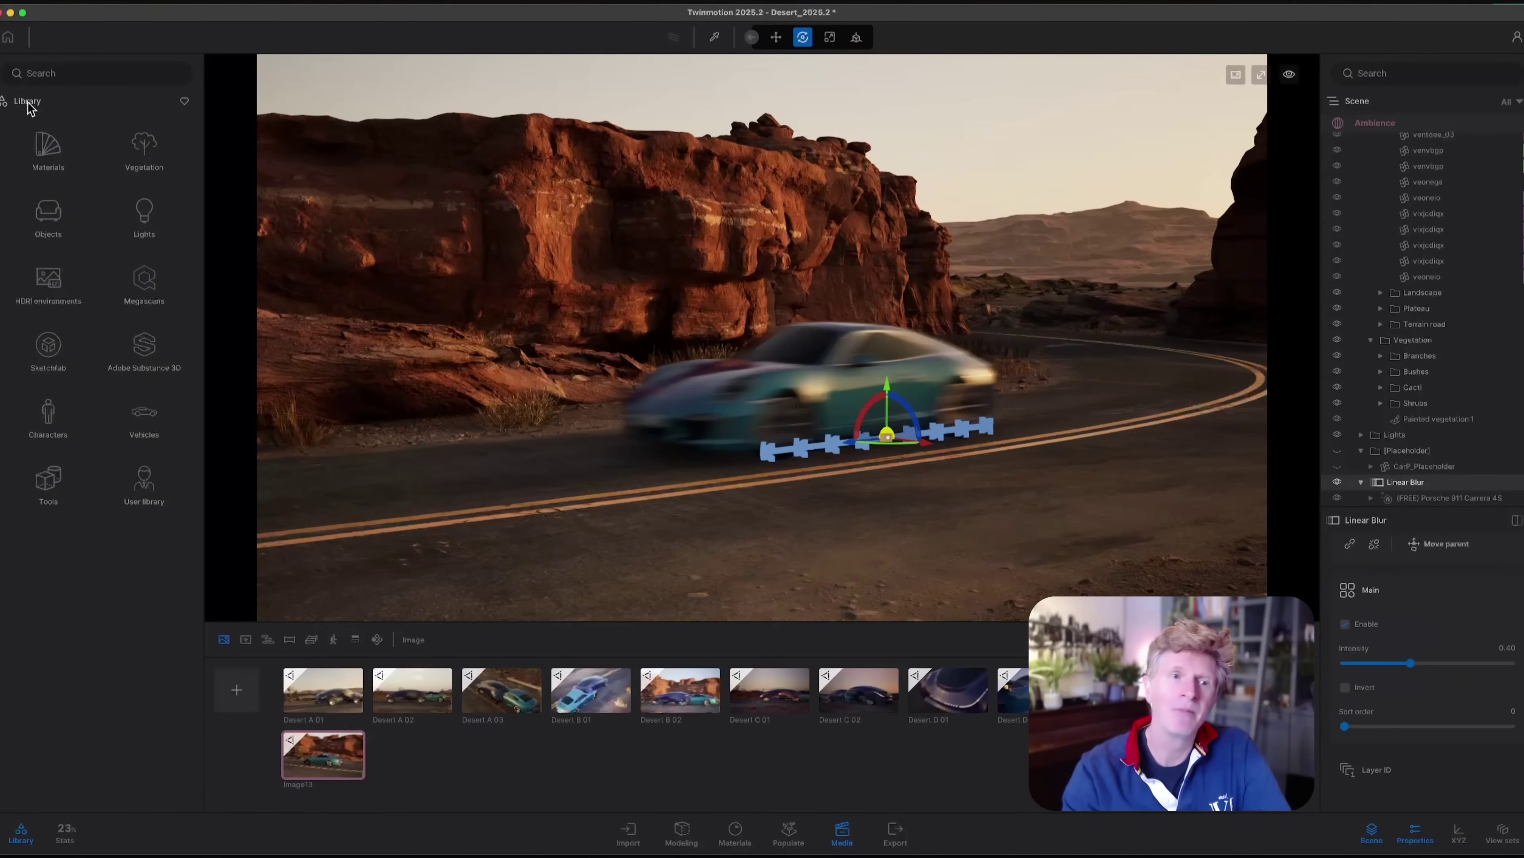
click(53, 417)
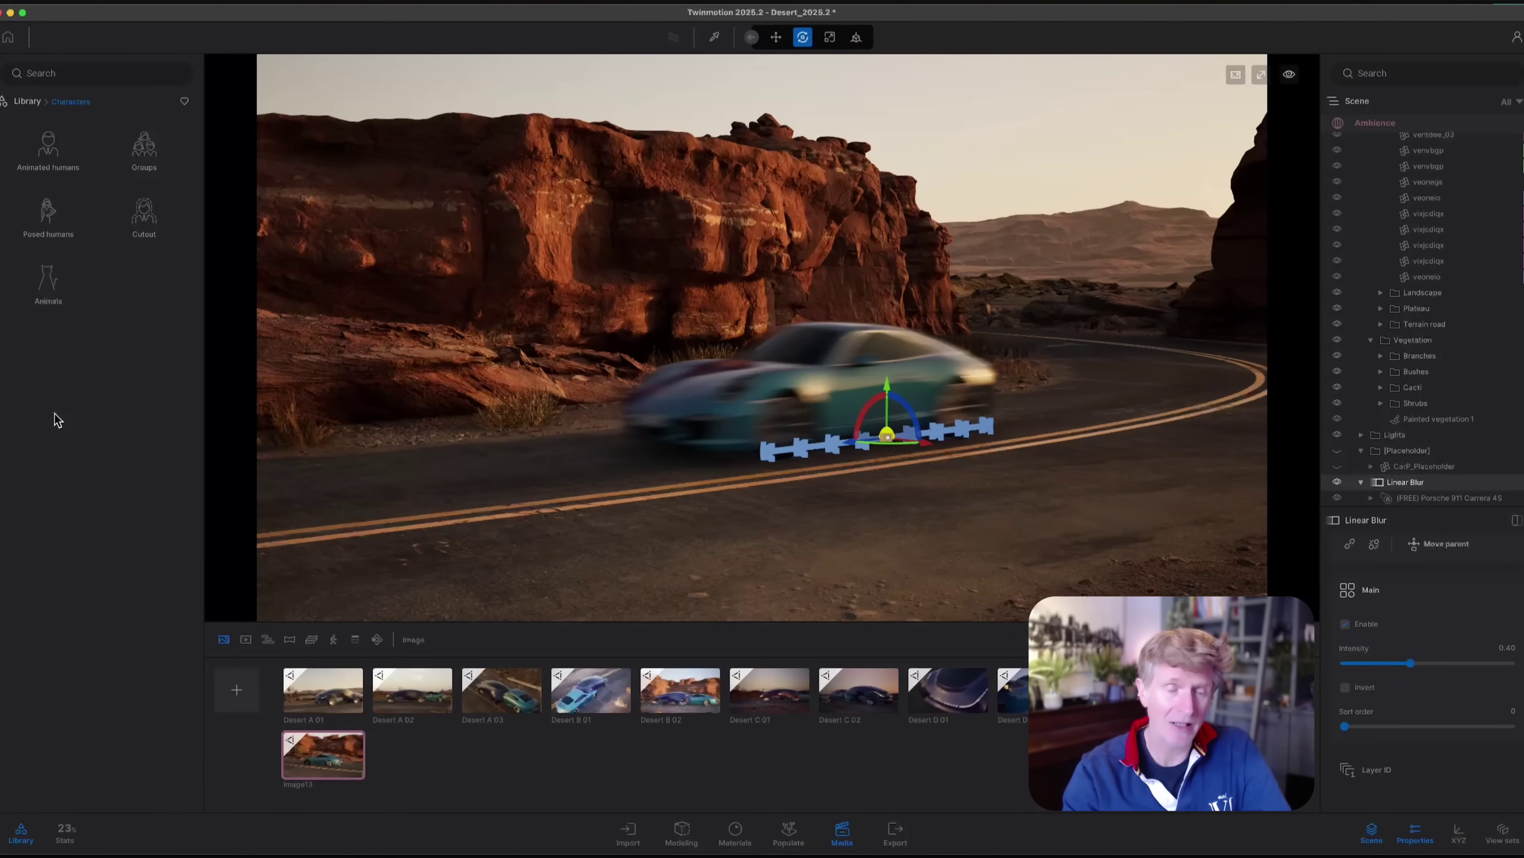
click(45, 223)
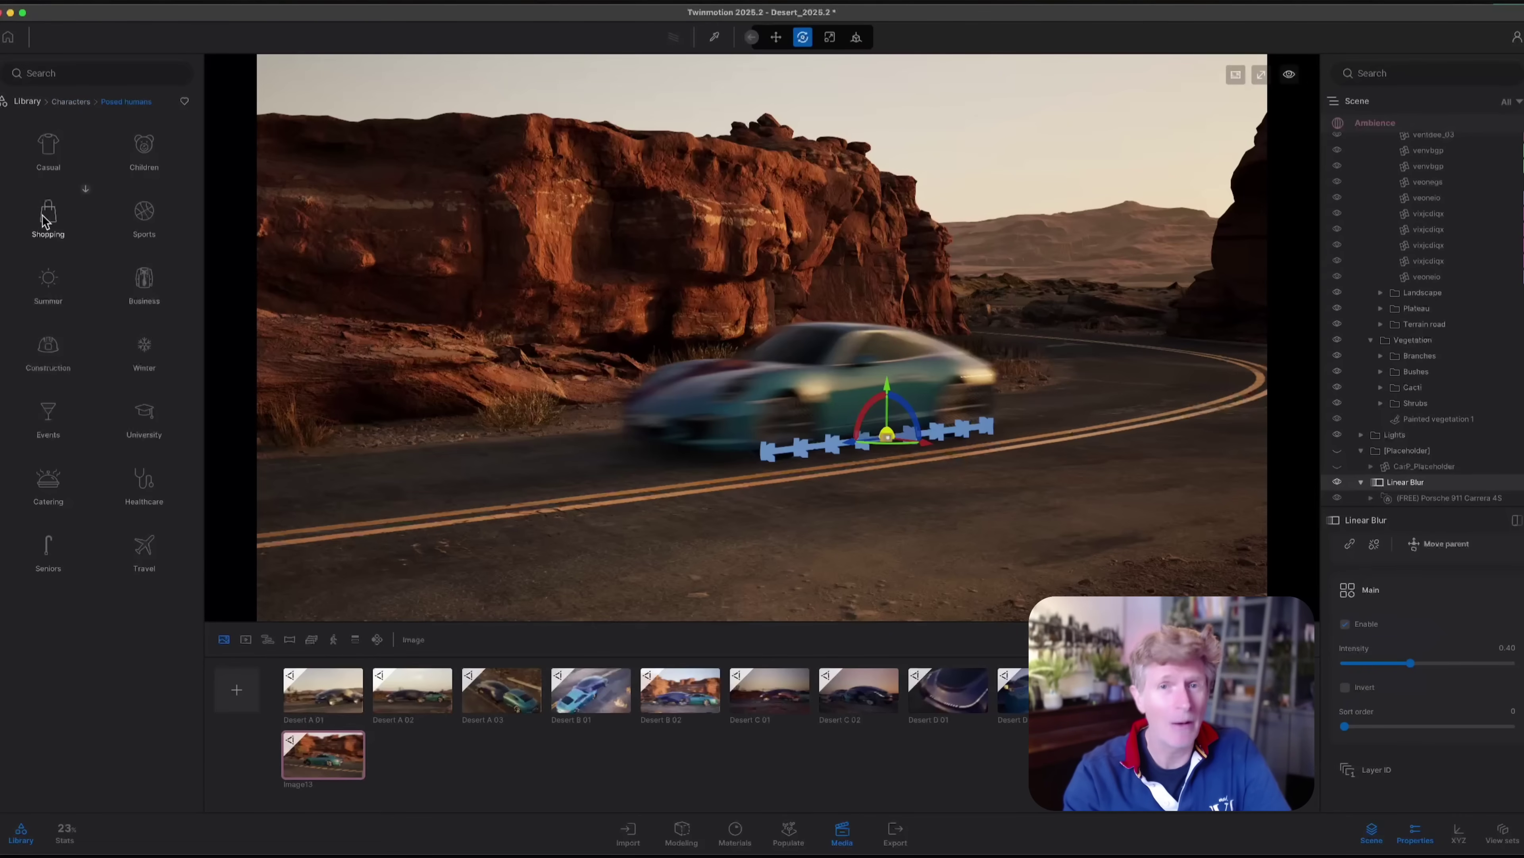
click(41, 157)
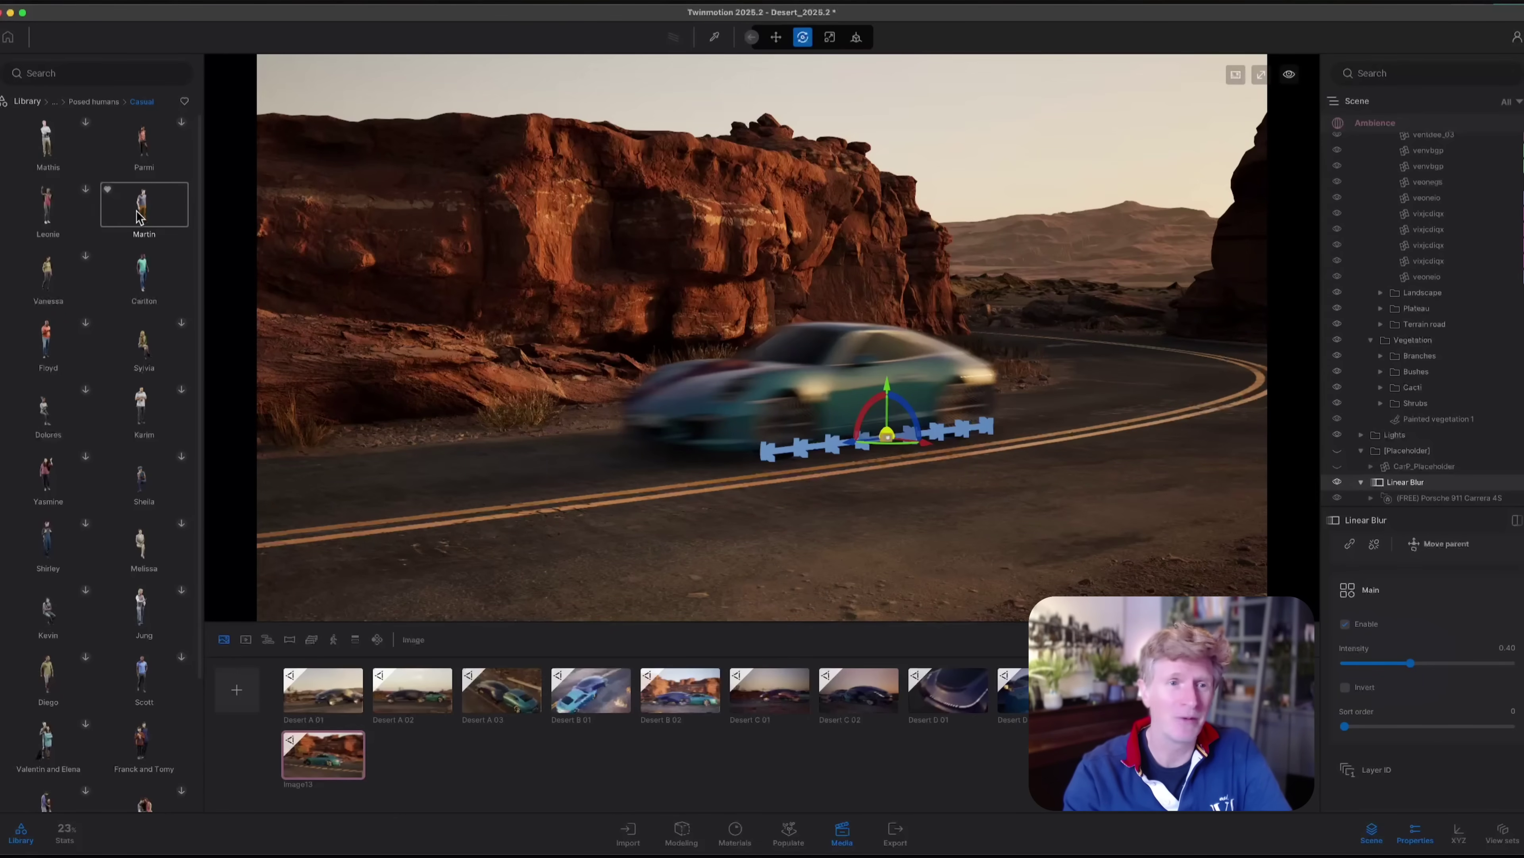
drag(140, 217, 1004, 574)
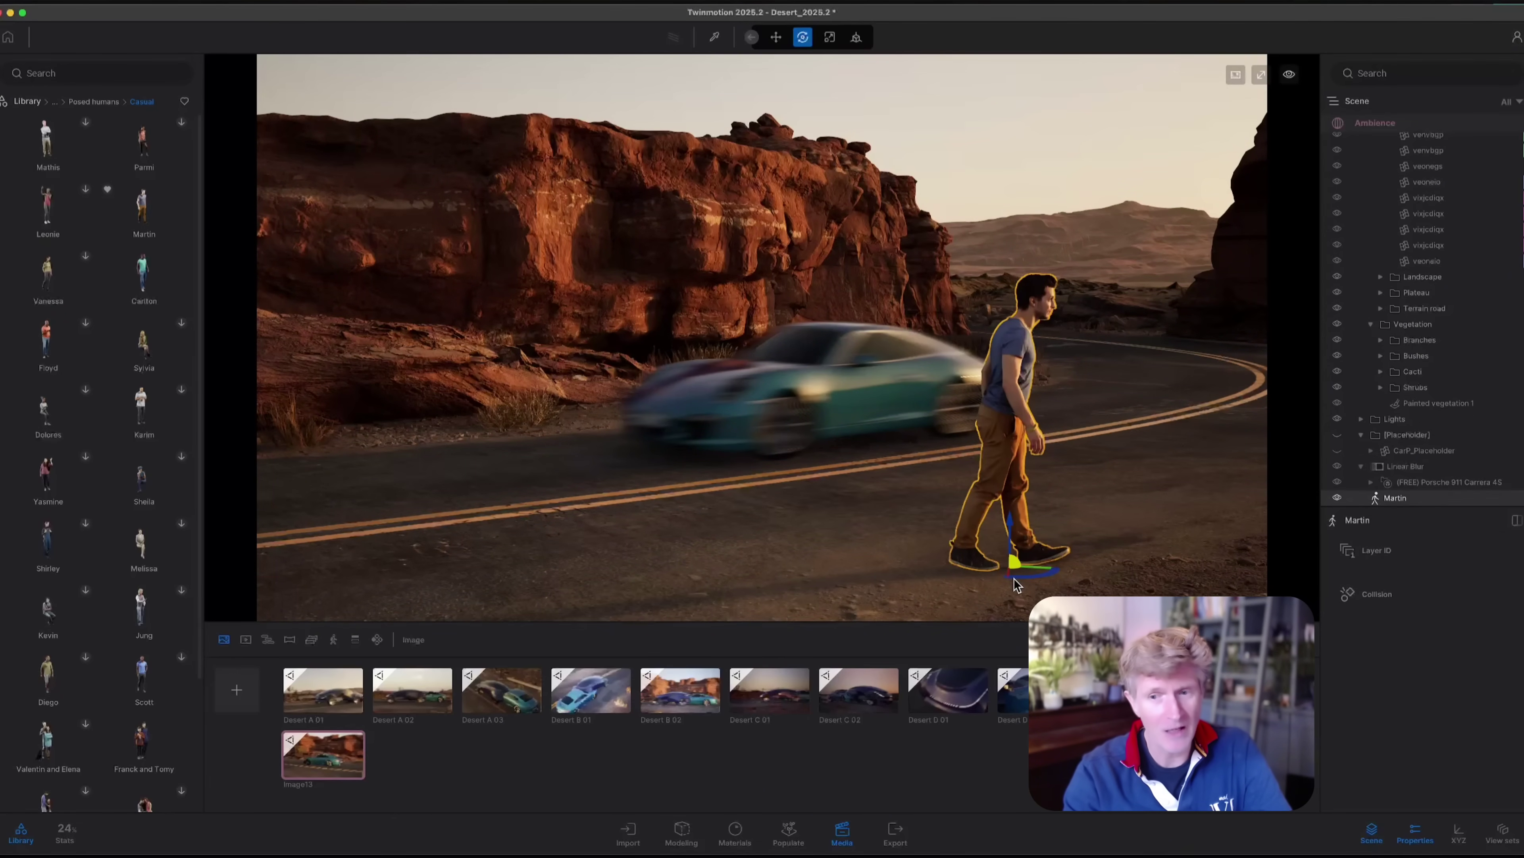
shift+middle_drag(1014, 577, 1098, 559)
right_drag(960, 573, 1010, 586)
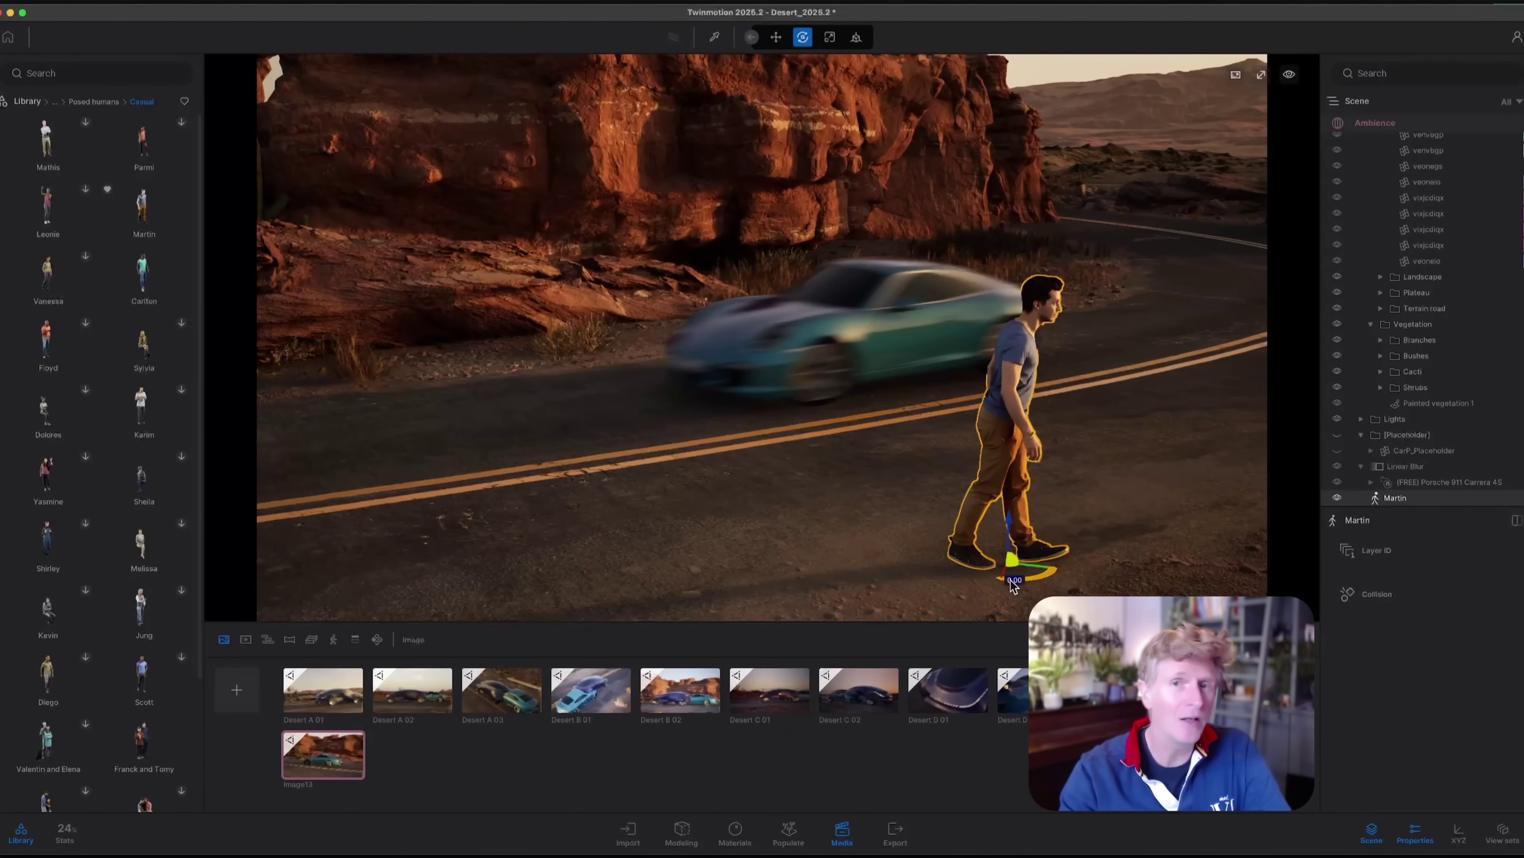
Step: Rotate the Martin character so that he faces toward the camera while walking along the roadside
drag(1034, 576, 1110, 576)
scroll(1061, 520, up, 2)
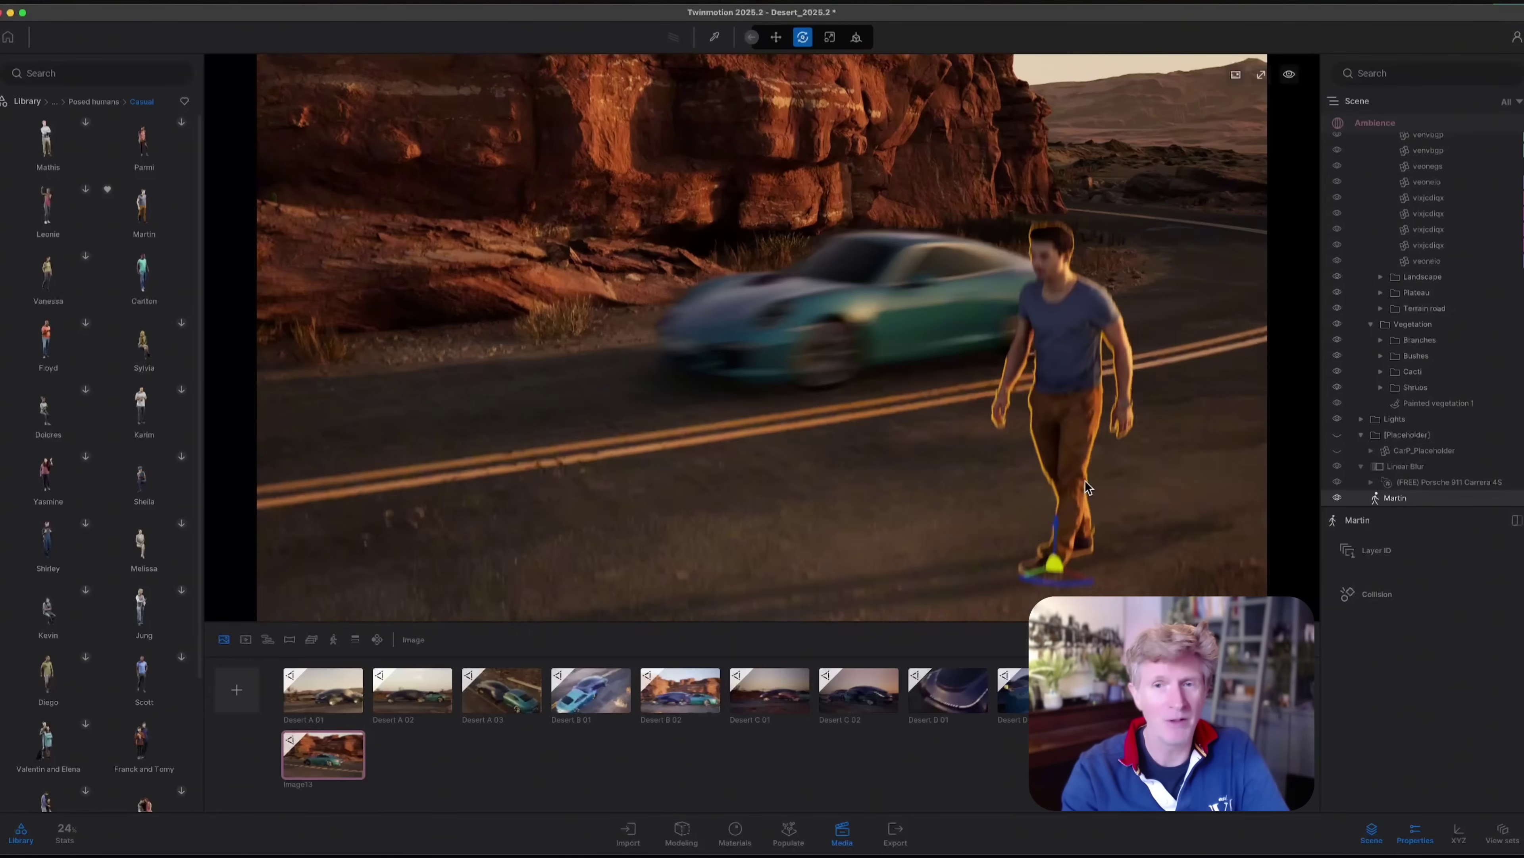
middle_drag(1085, 480, 973, 413)
right_drag(973, 412, 958, 360)
middle_drag(1008, 327, 624, 364)
scroll(616, 365, down, 1)
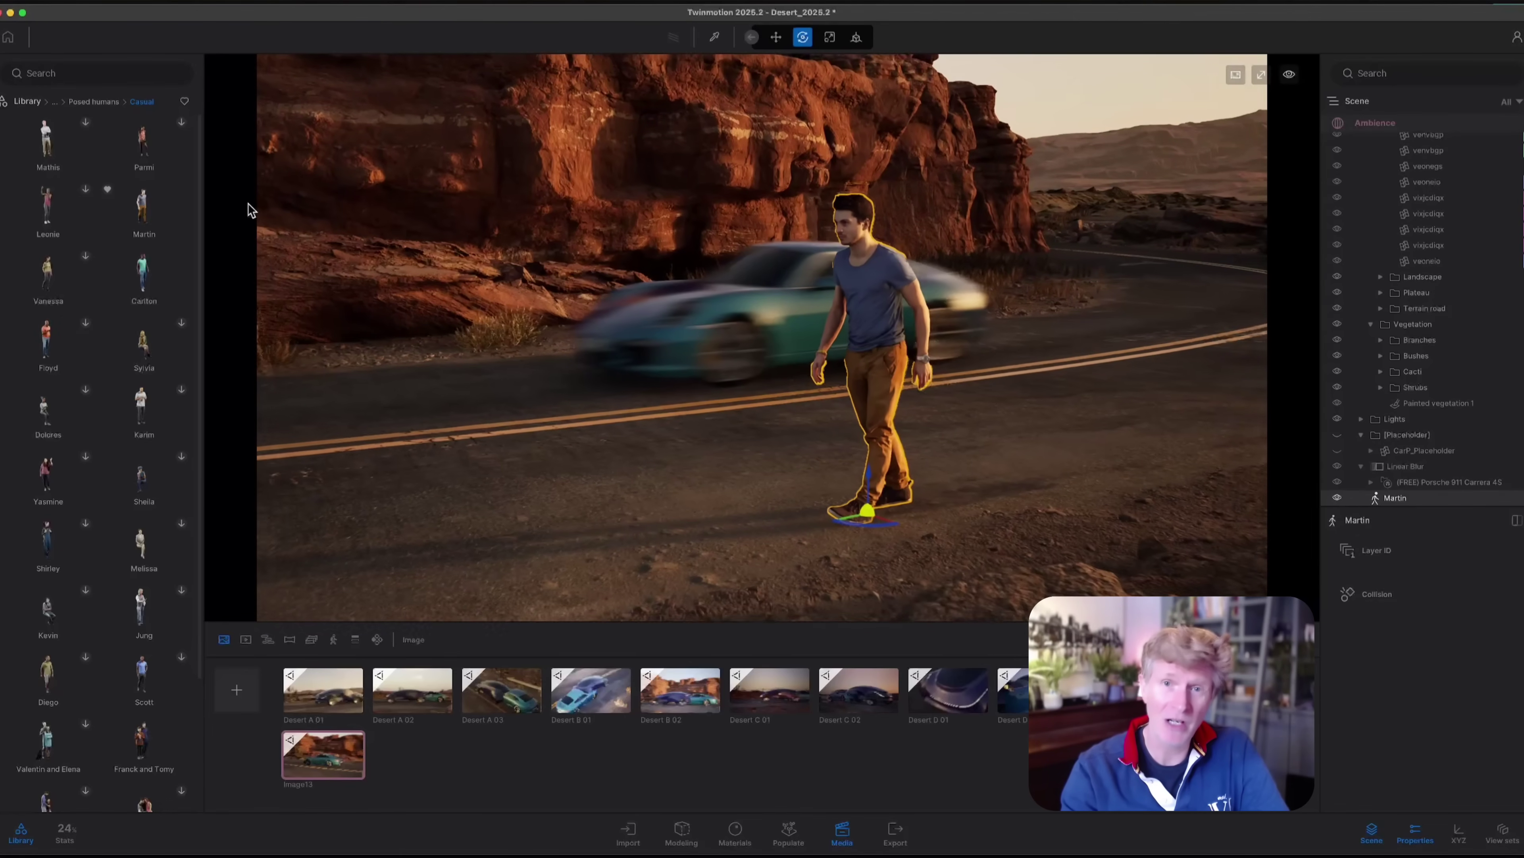
Step: Place a Linear Blur from the library's Static motion blur tools at Martin's feet and rotate its axis horizontal along his walking direction
click(27, 101)
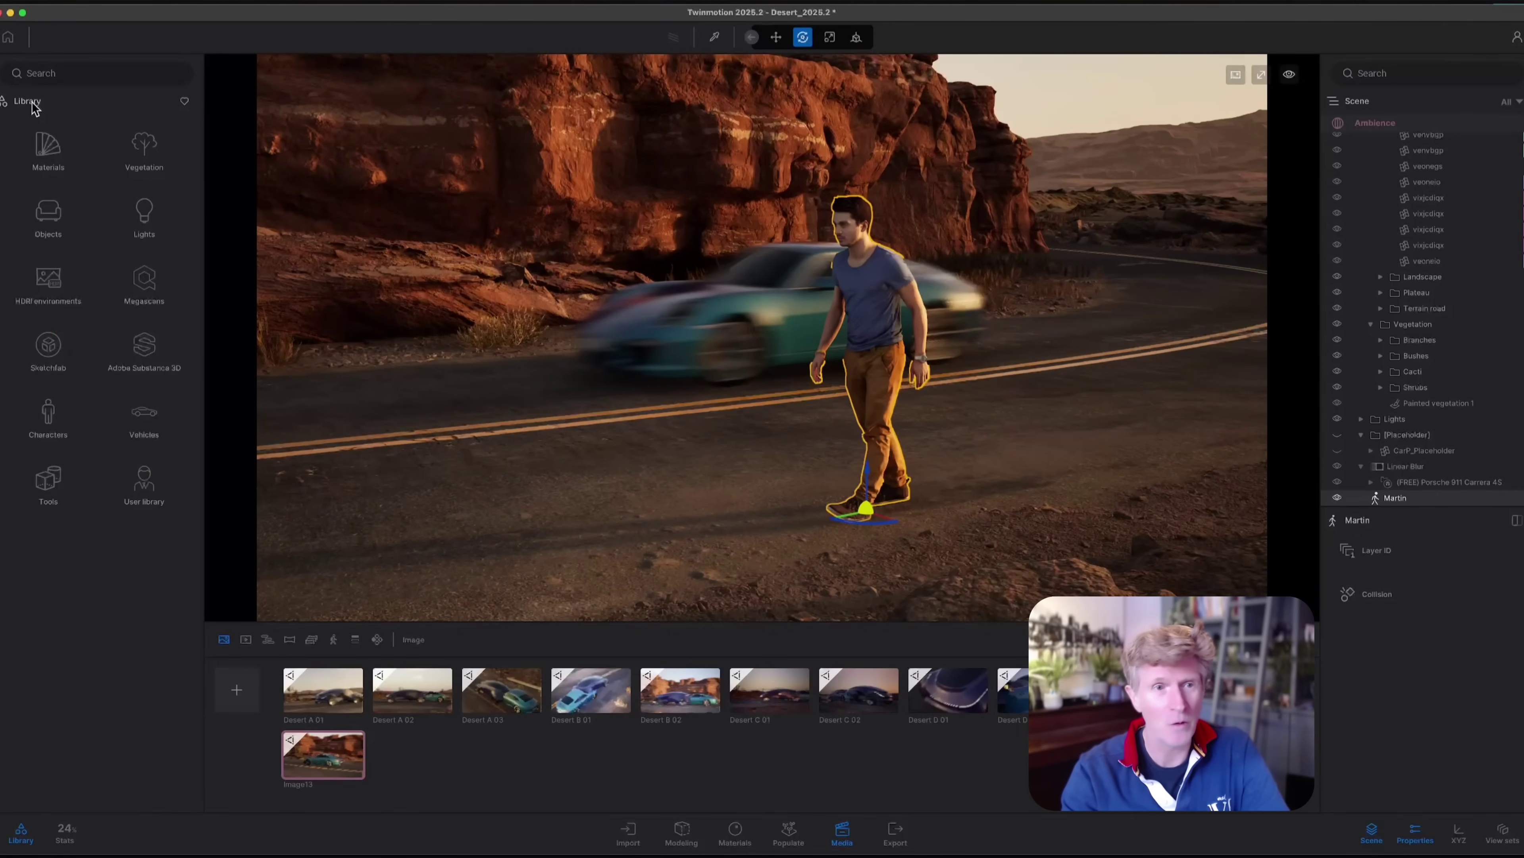
click(58, 489)
click(147, 346)
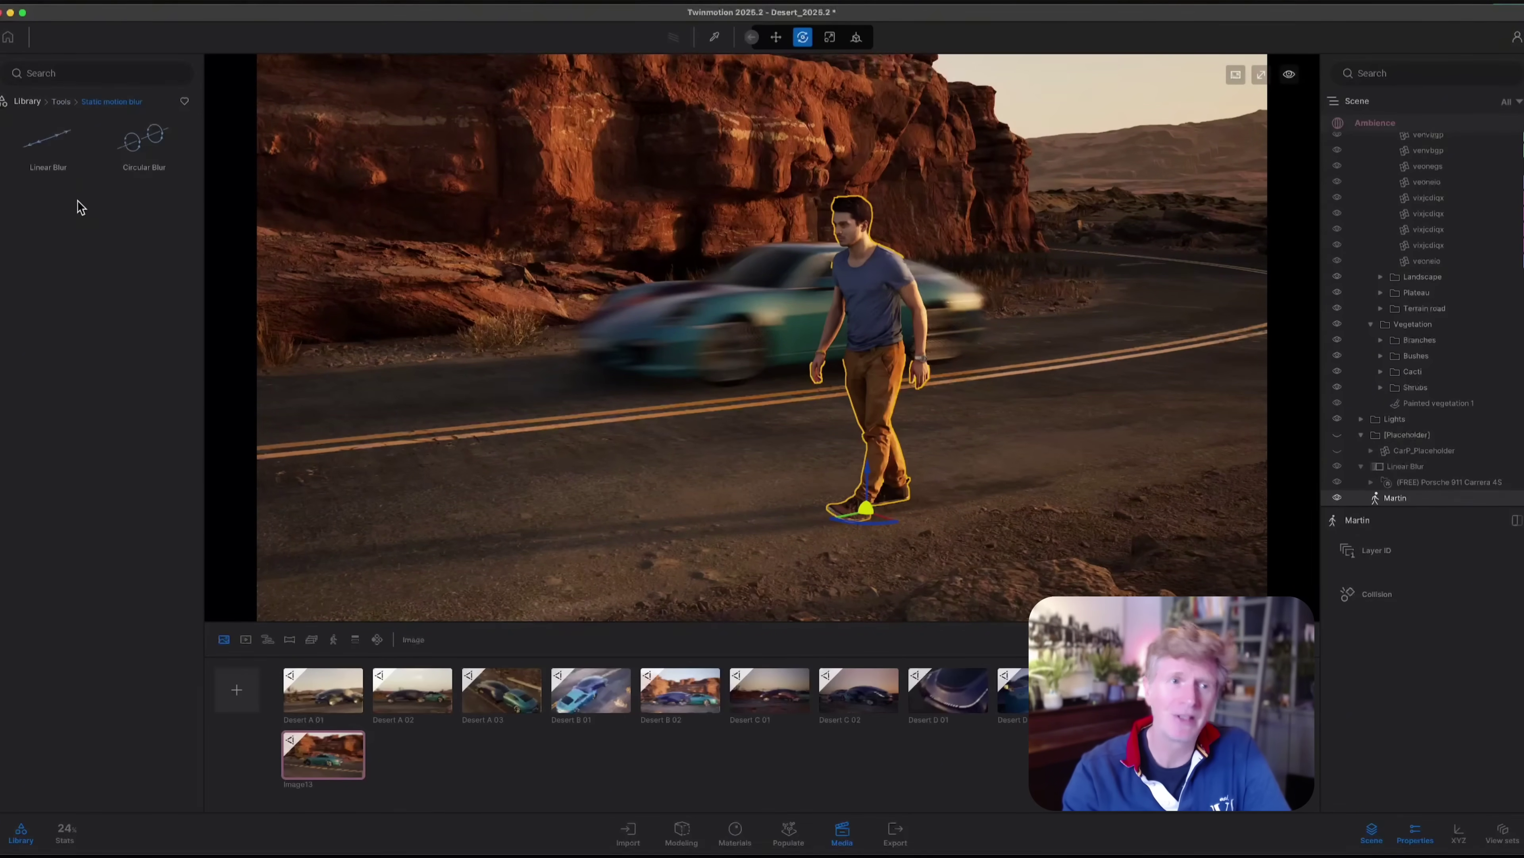
drag(53, 138, 1132, 585)
drag(944, 561, 882, 534)
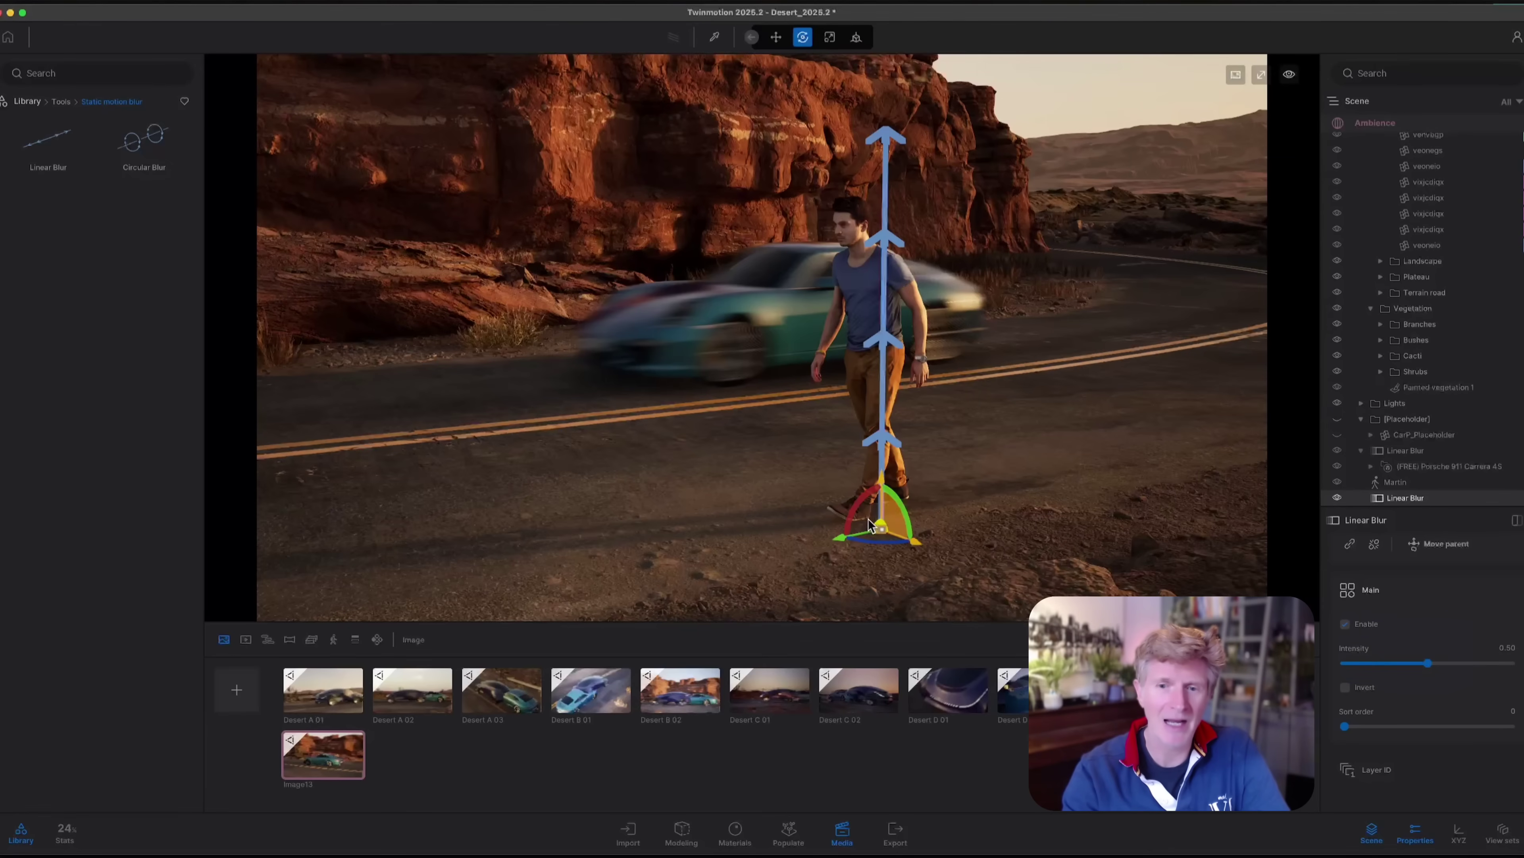
drag(857, 502, 856, 501)
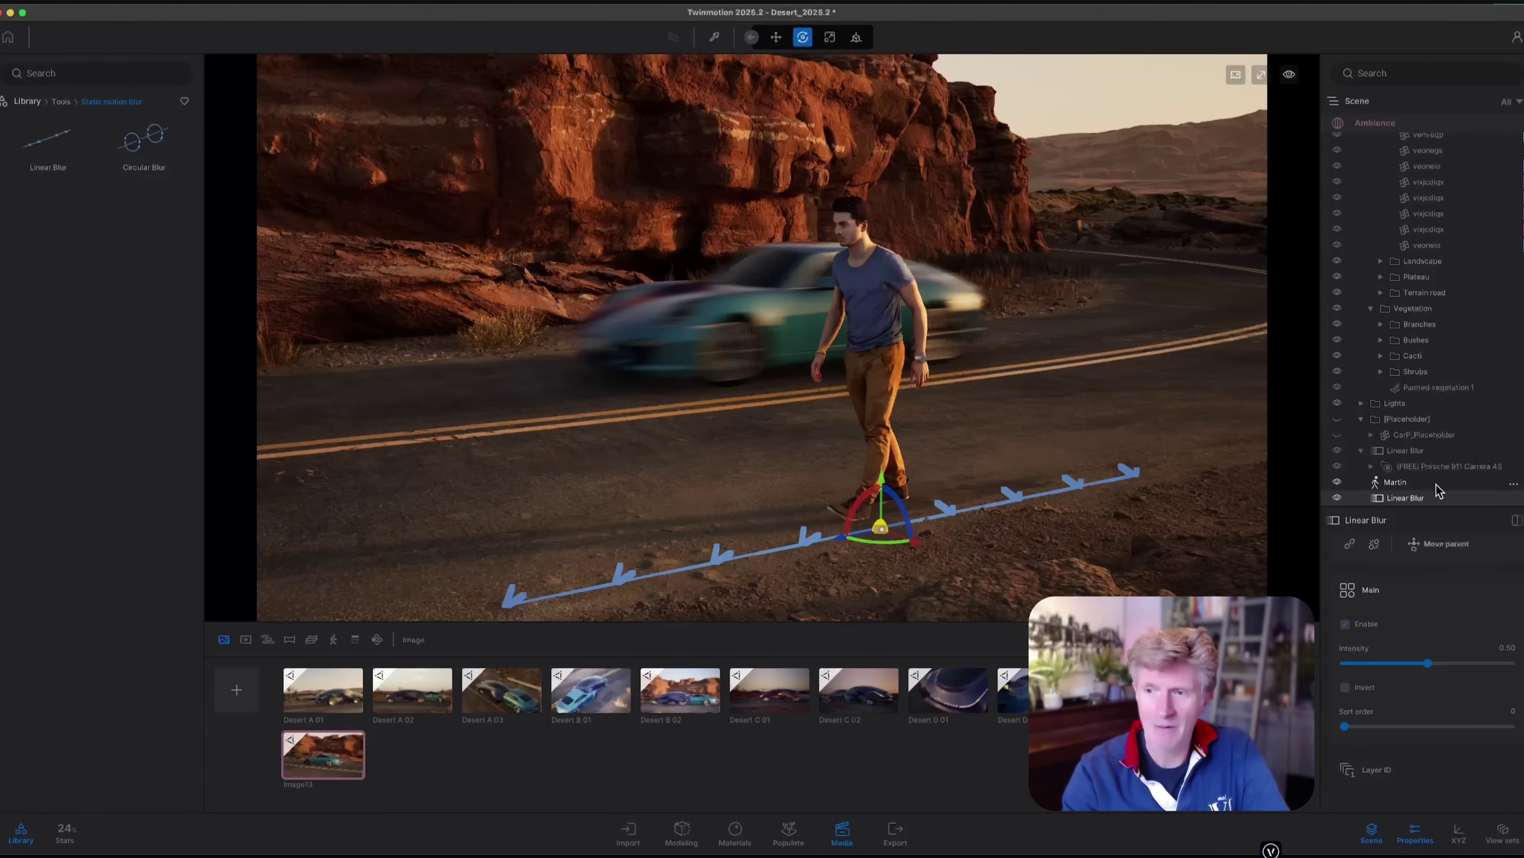
Step: Nest Martin under the new Linear Blur and set its intensity to 0.17
drag(1401, 485, 1413, 498)
click(1401, 482)
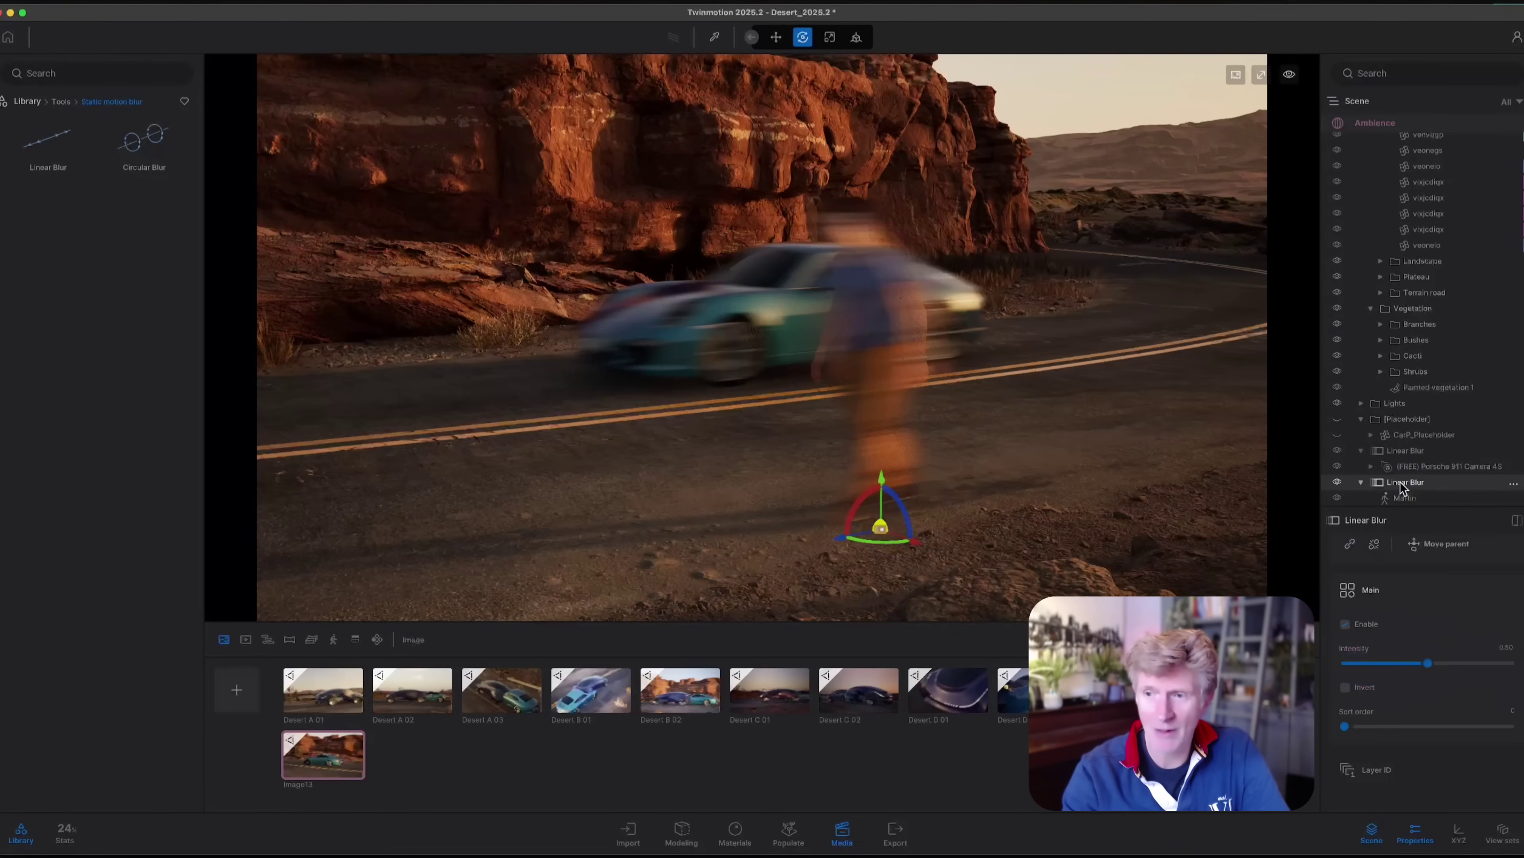
drag(1419, 669, 1372, 664)
scroll(939, 376, down, 4)
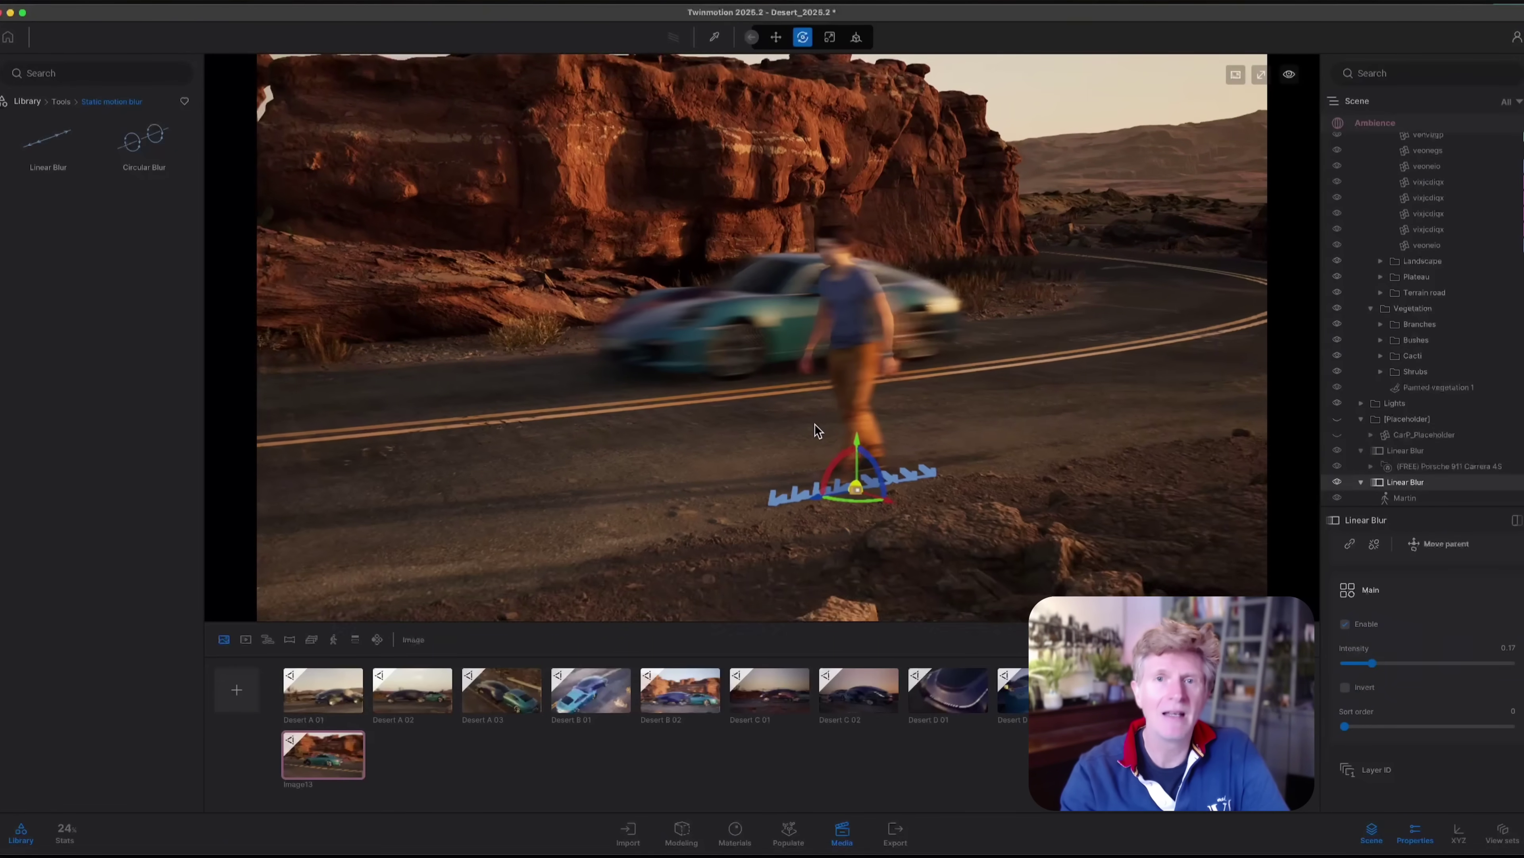
middle_drag(817, 429, 984, 427)
right_drag(984, 427, 1081, 421)
drag(841, 366, 820, 436)
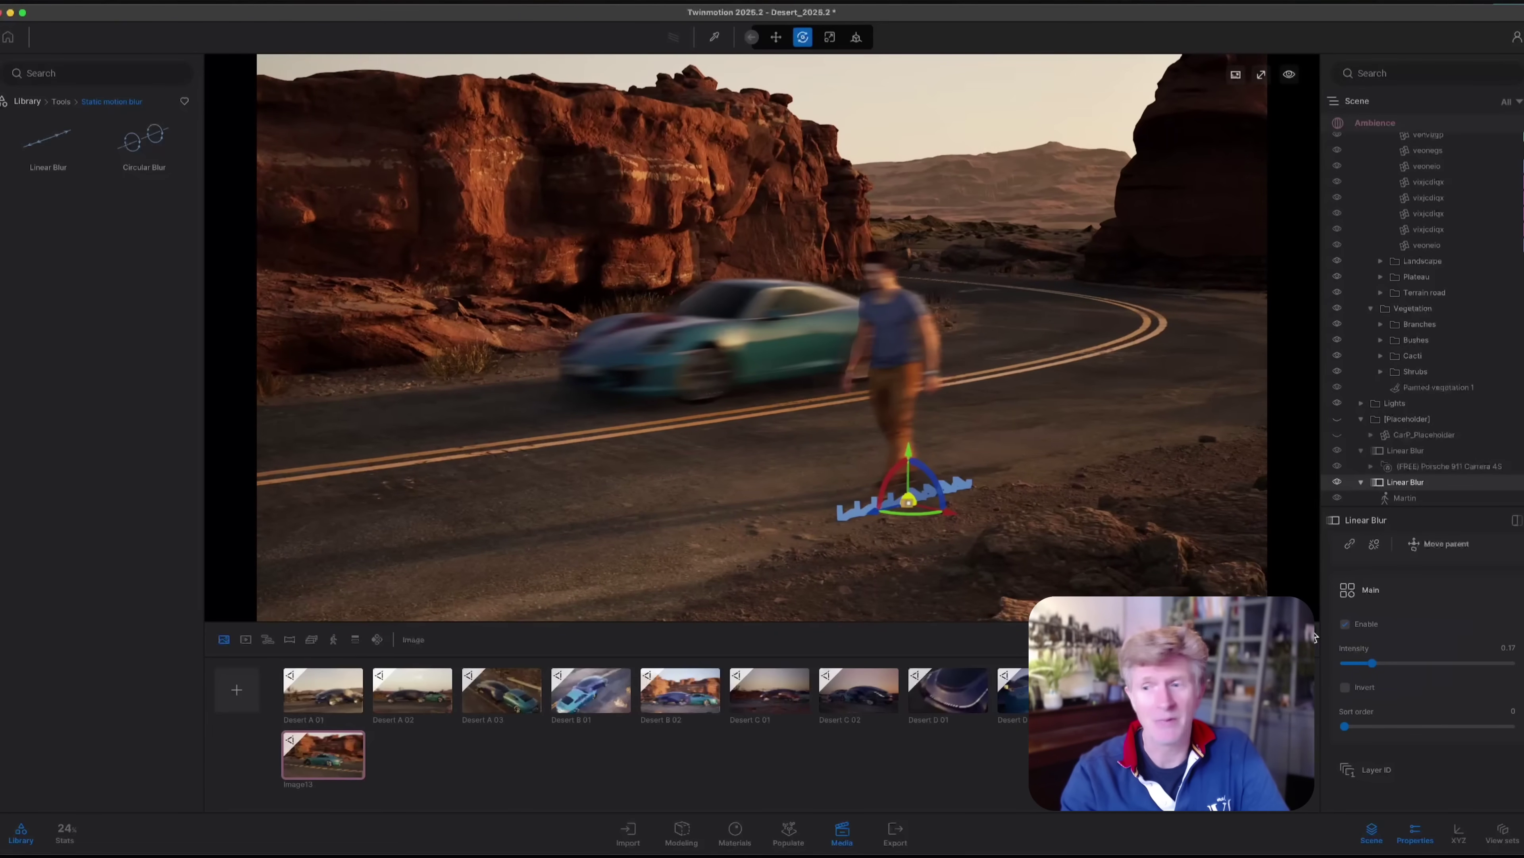
Step: Enable Invert on Martin's Linear Blur to preview blurred surroundings from different views, and turn Invert off again
click(1345, 686)
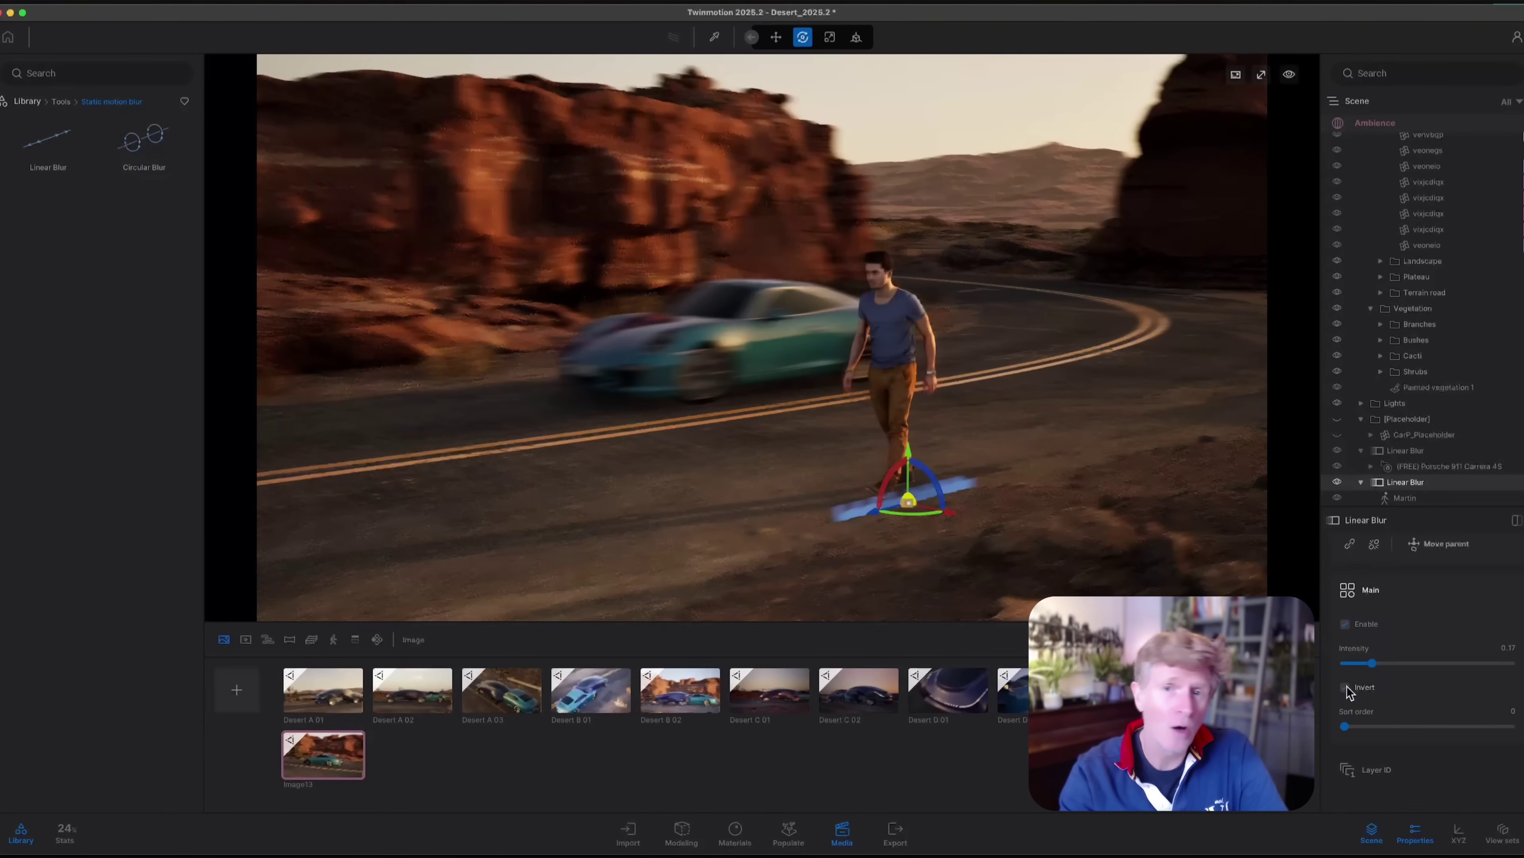
right_drag(976, 426, 976, 437)
key(q)
key(e)
key(e)
key(d)
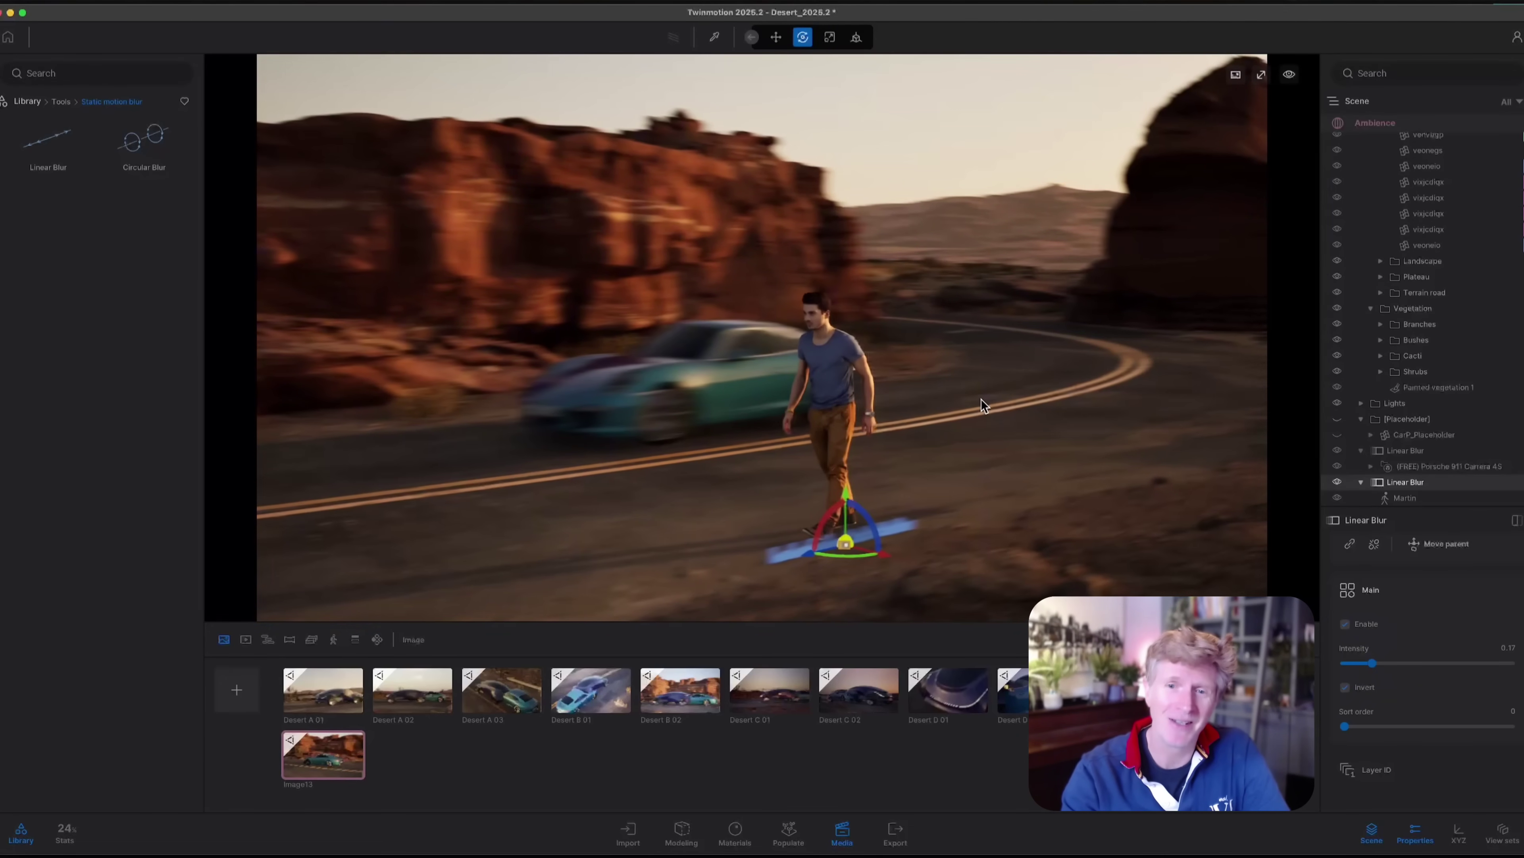
right_drag(983, 403, 957, 398)
right_drag(1153, 475, 1151, 473)
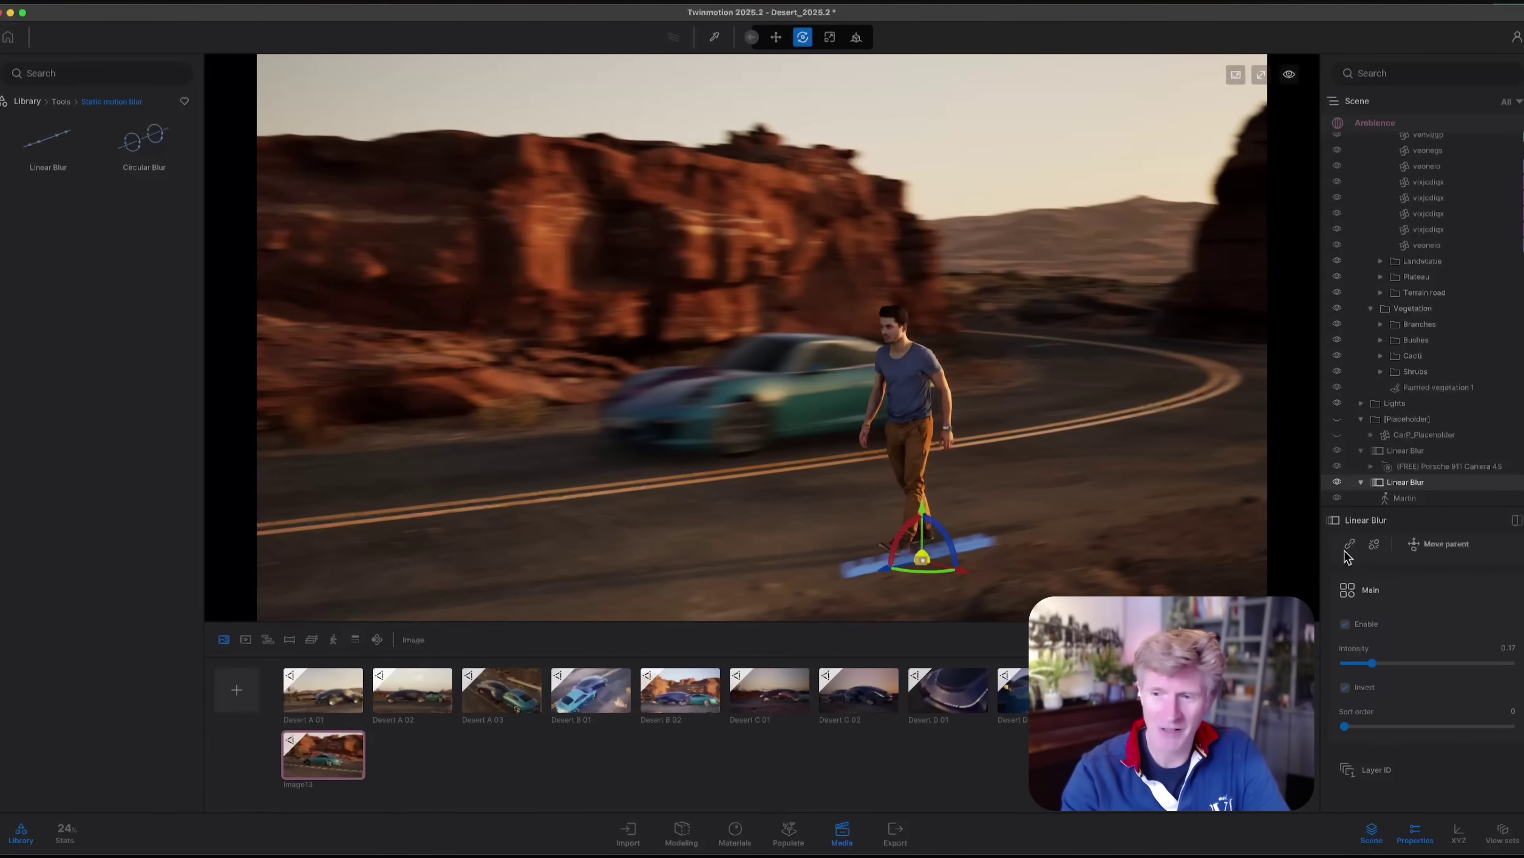
click(1345, 687)
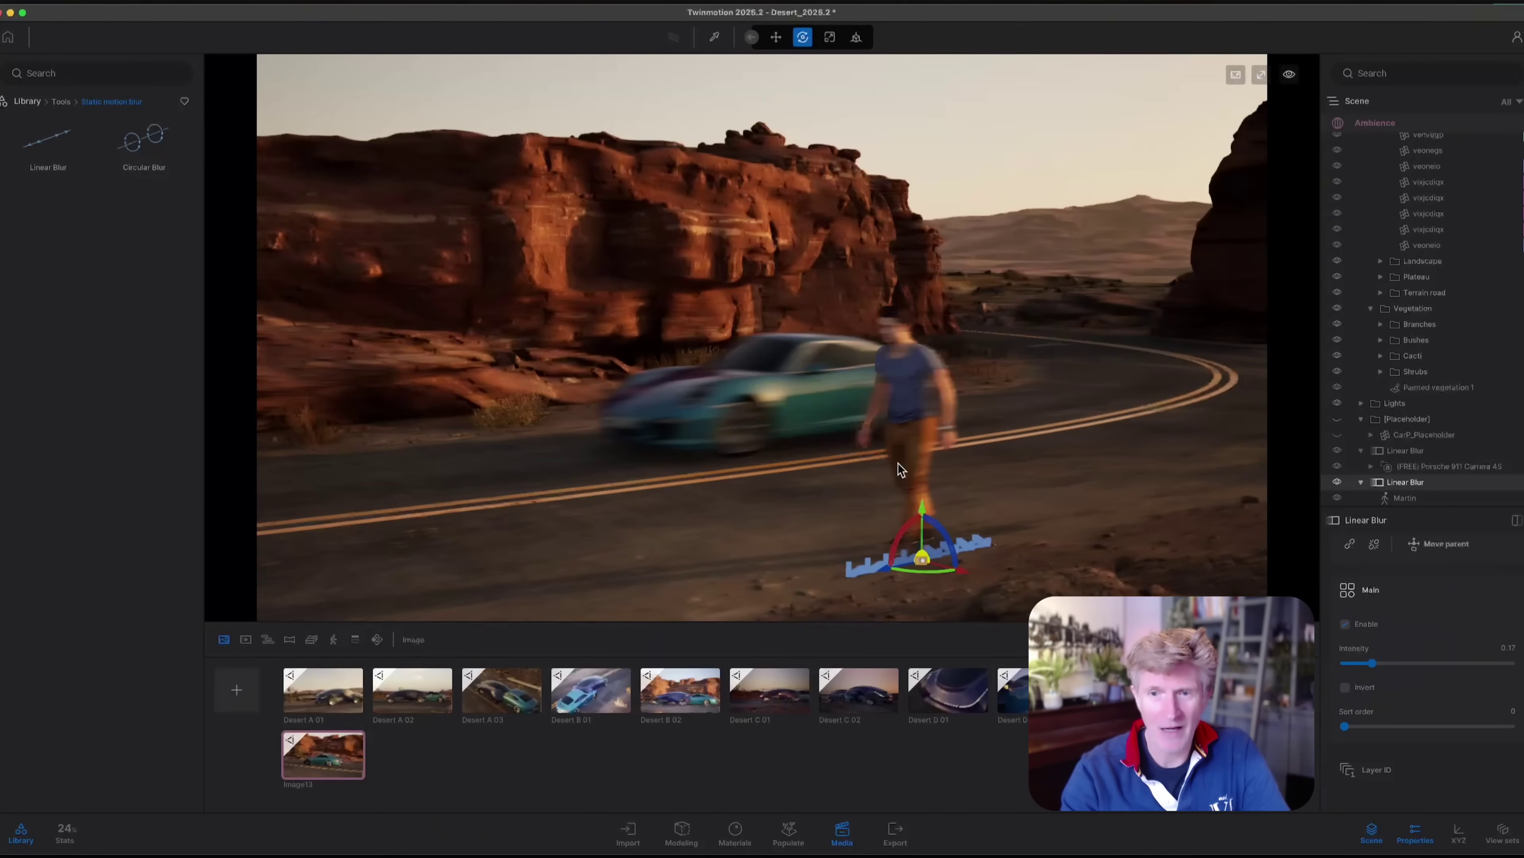
Step: Disable the Linear Blur that contains the Porsche
key(w)
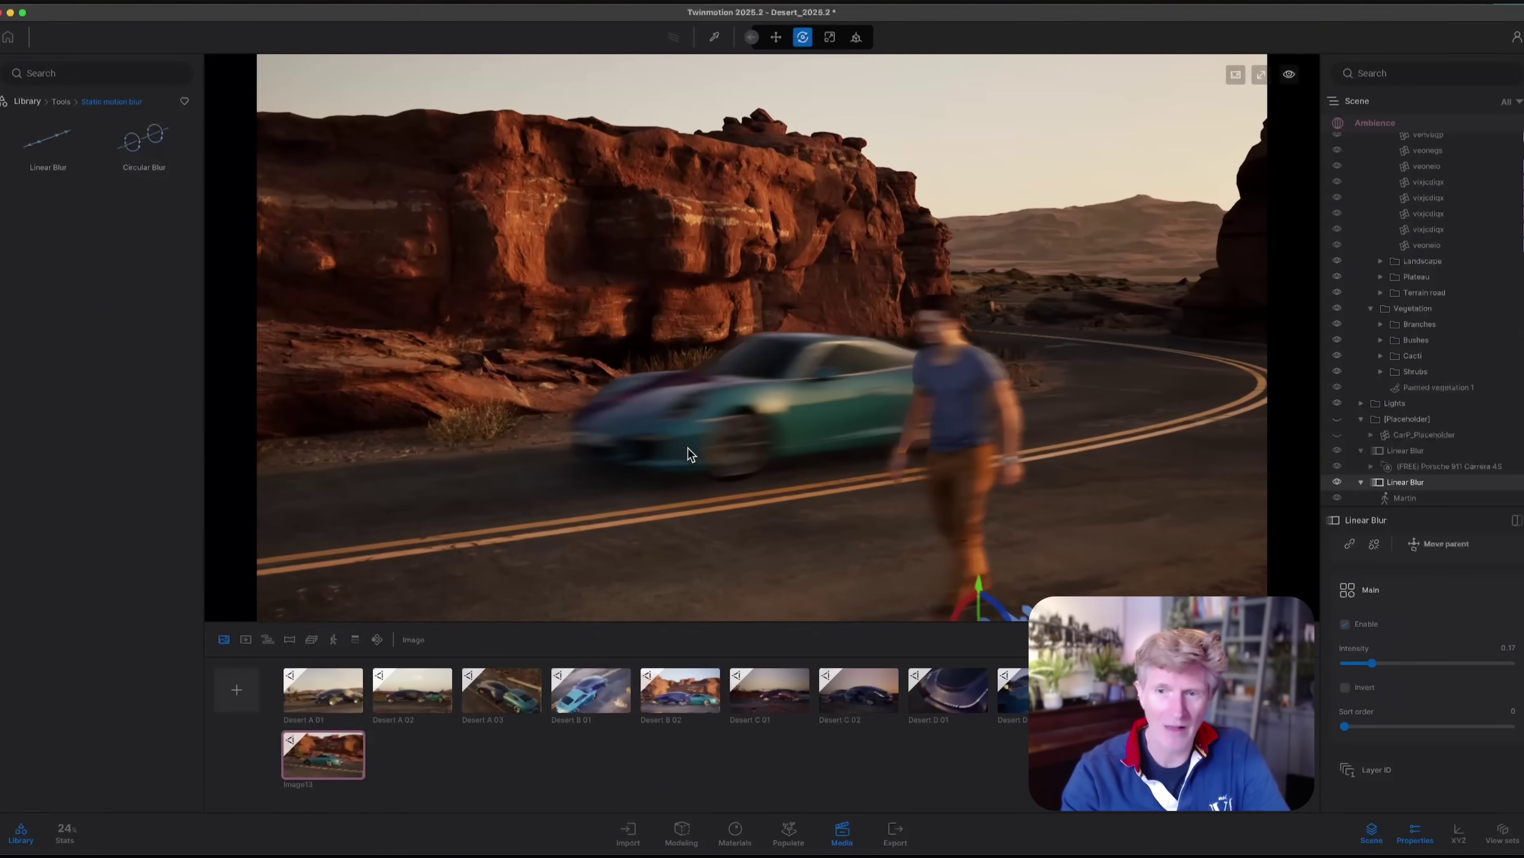
key(q)
key(w)
key(e)
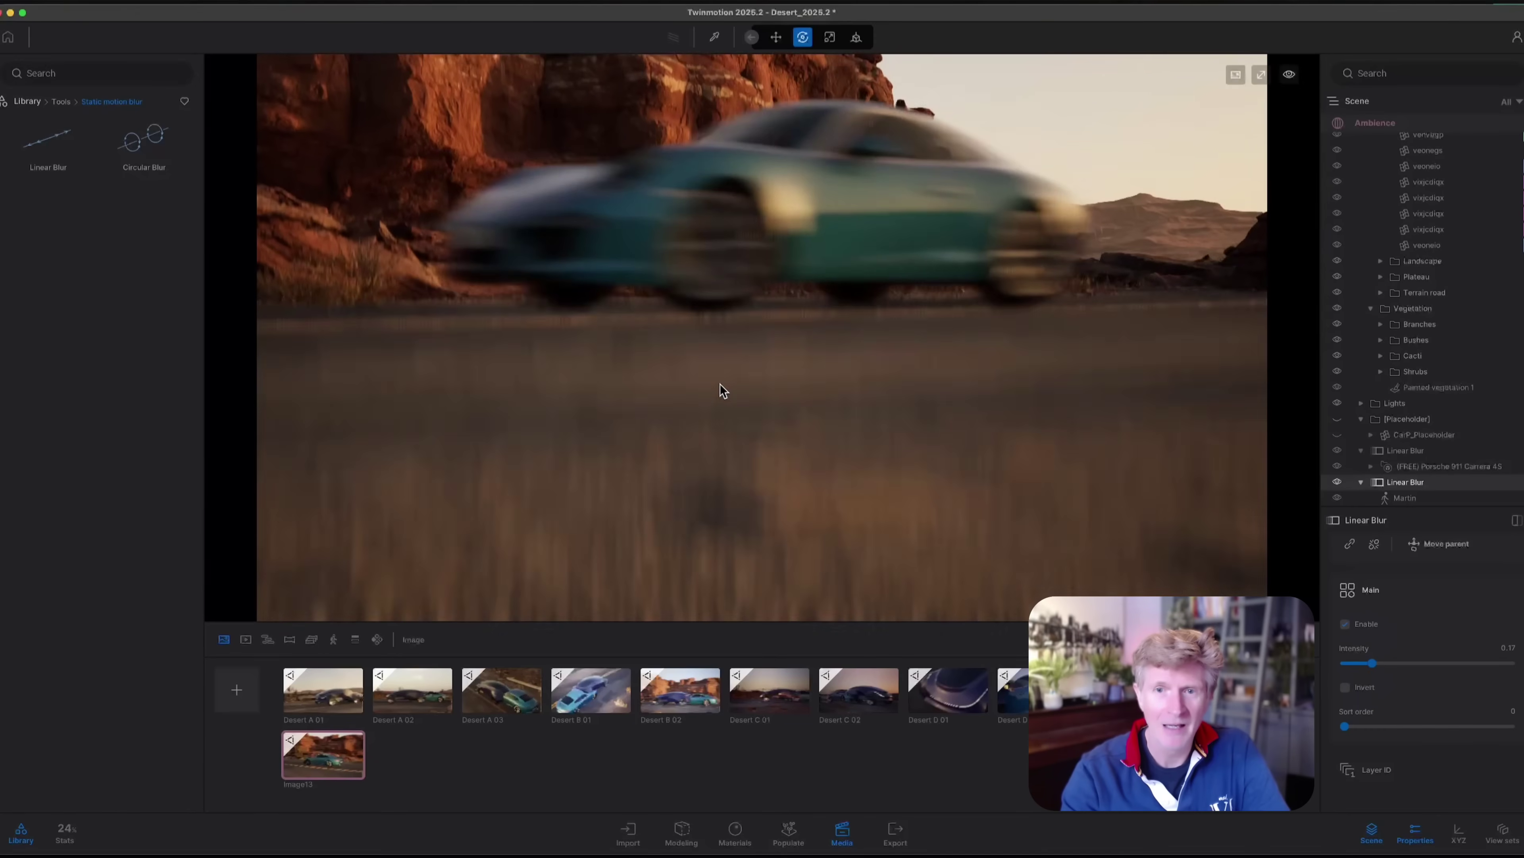
click(1406, 449)
click(1345, 624)
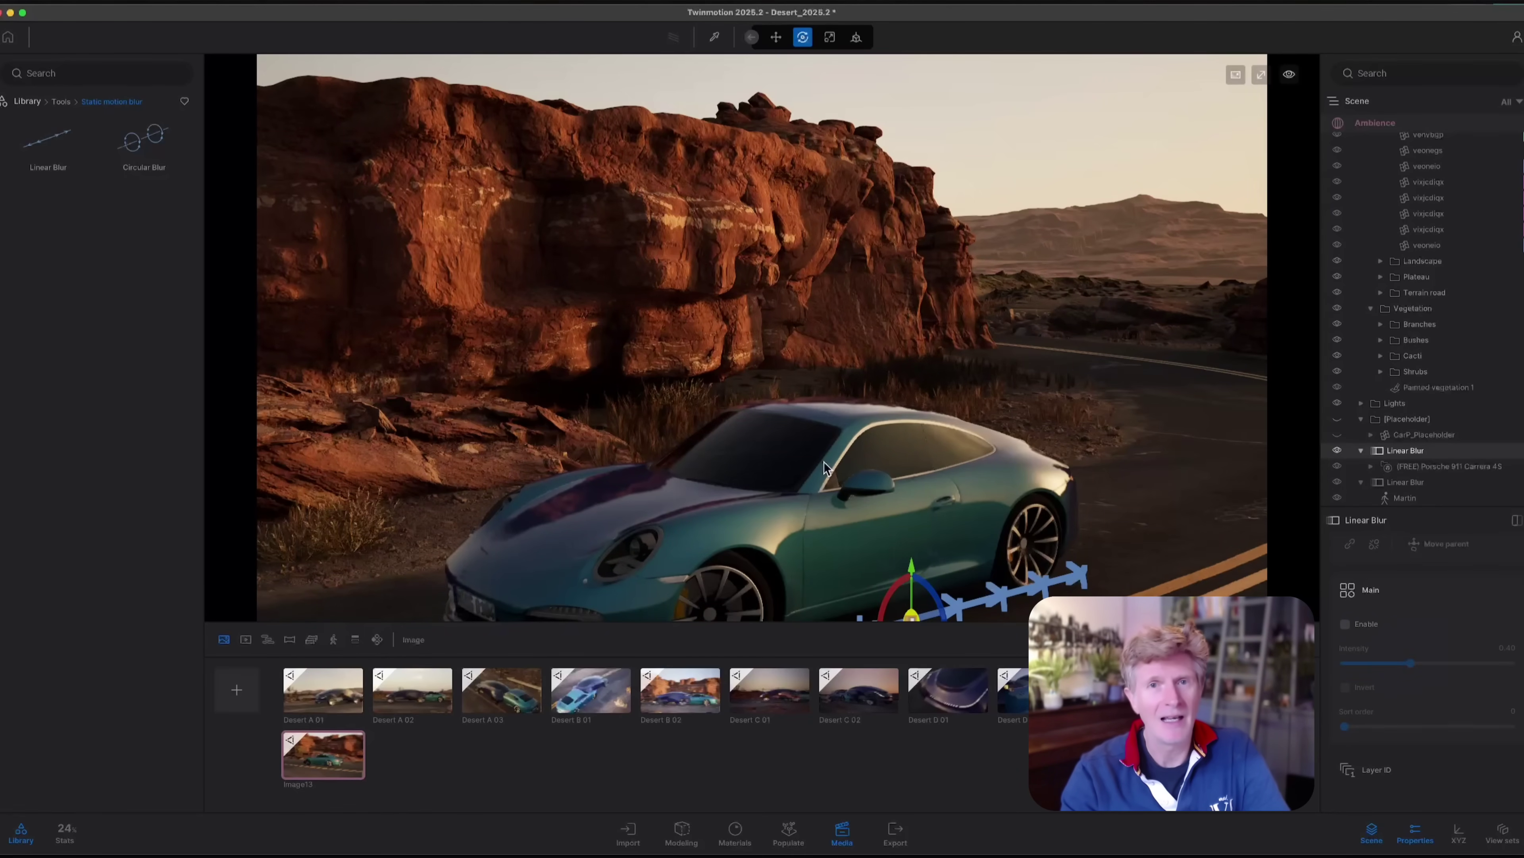
Step: Place a Circular Blur from the Static motion blur tools at the centre of the Porsche's front wheel hub
key(q)
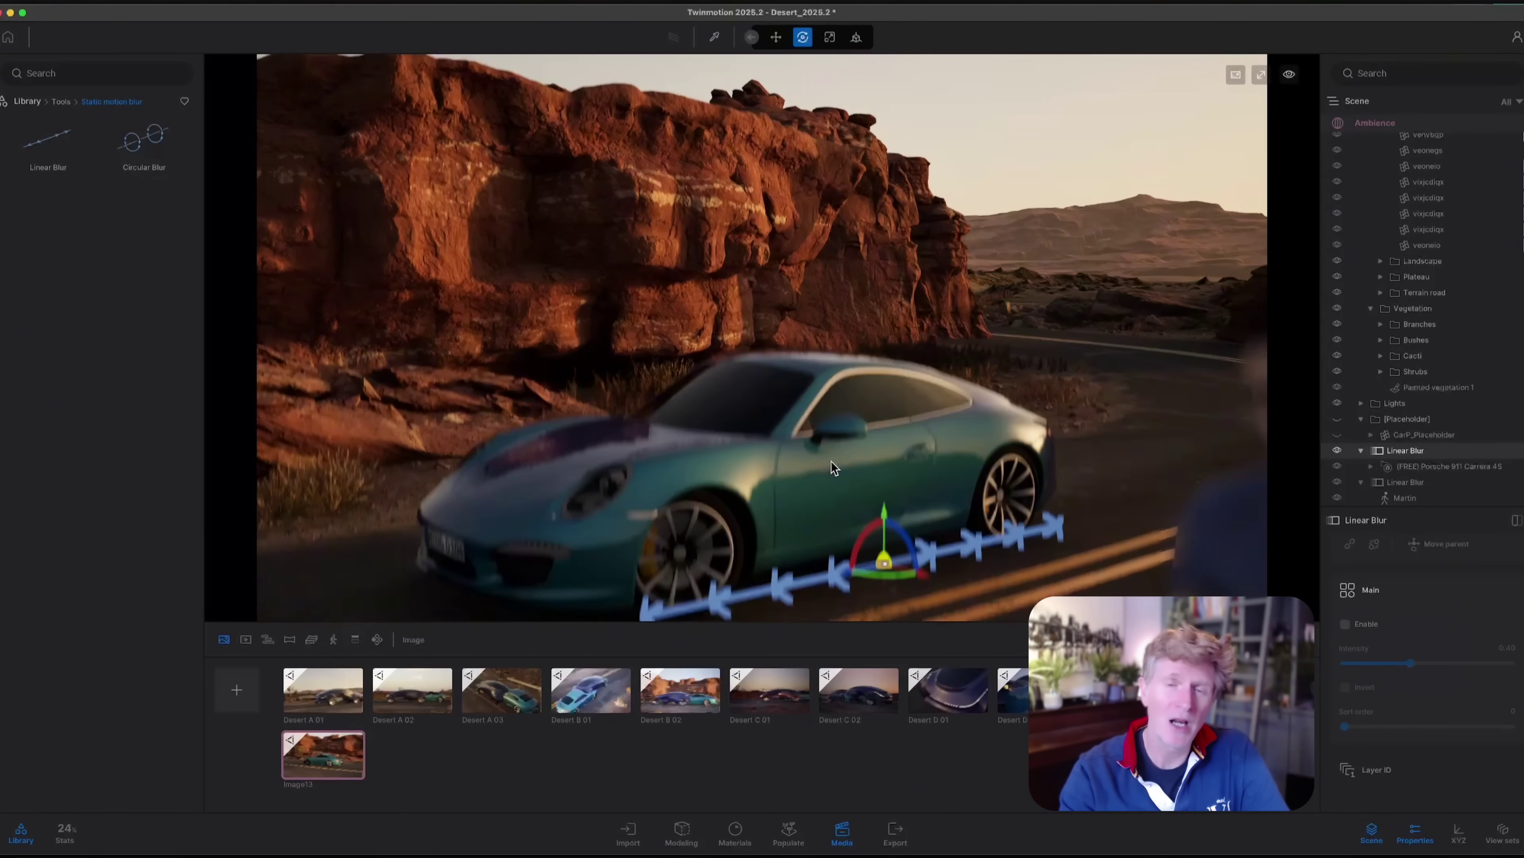
scroll(741, 389, up, 5)
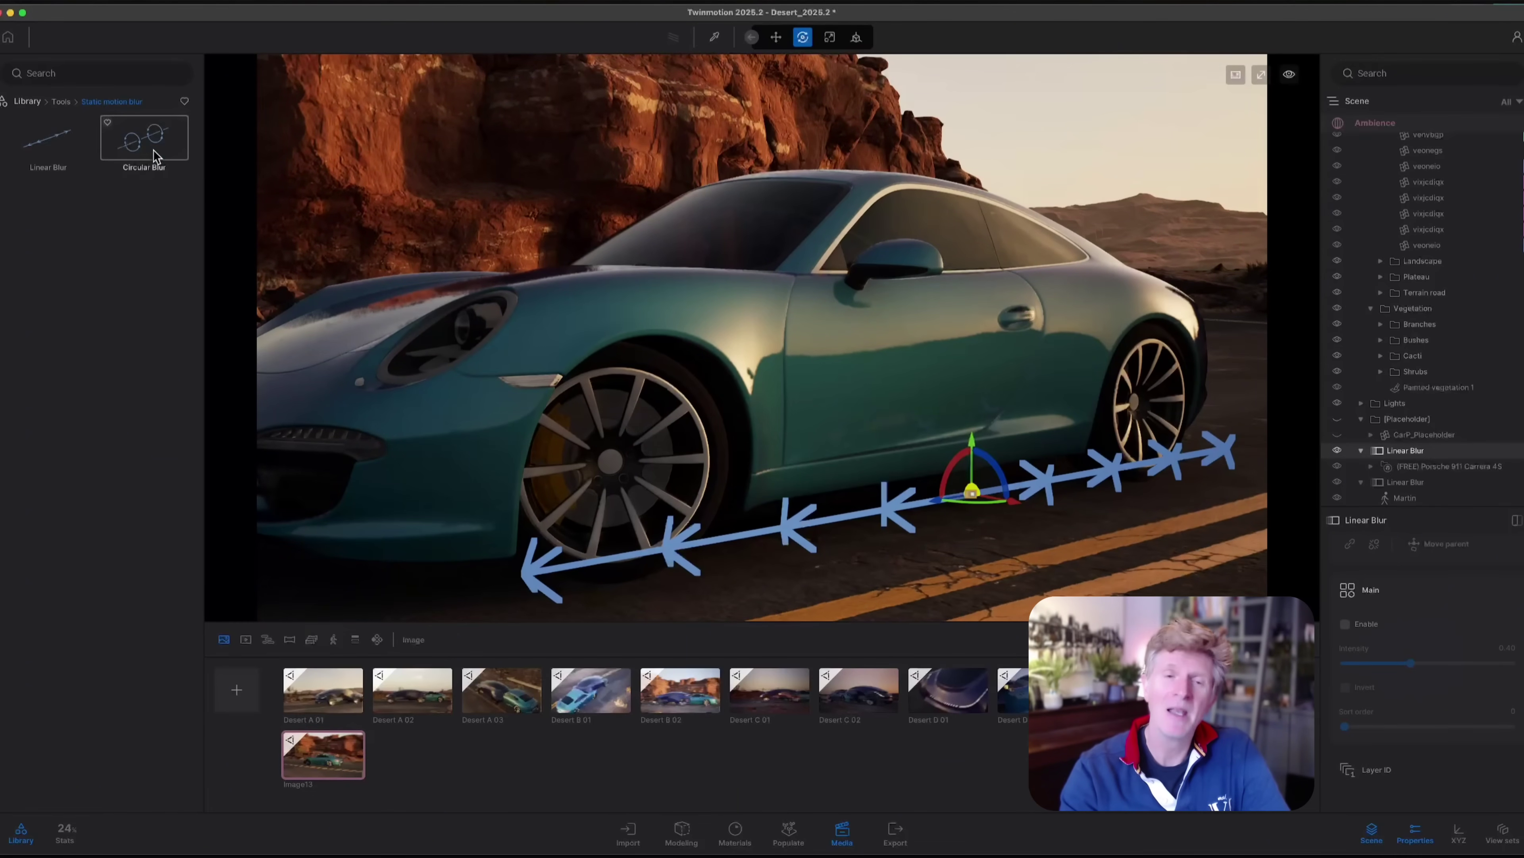
drag(155, 156, 636, 609)
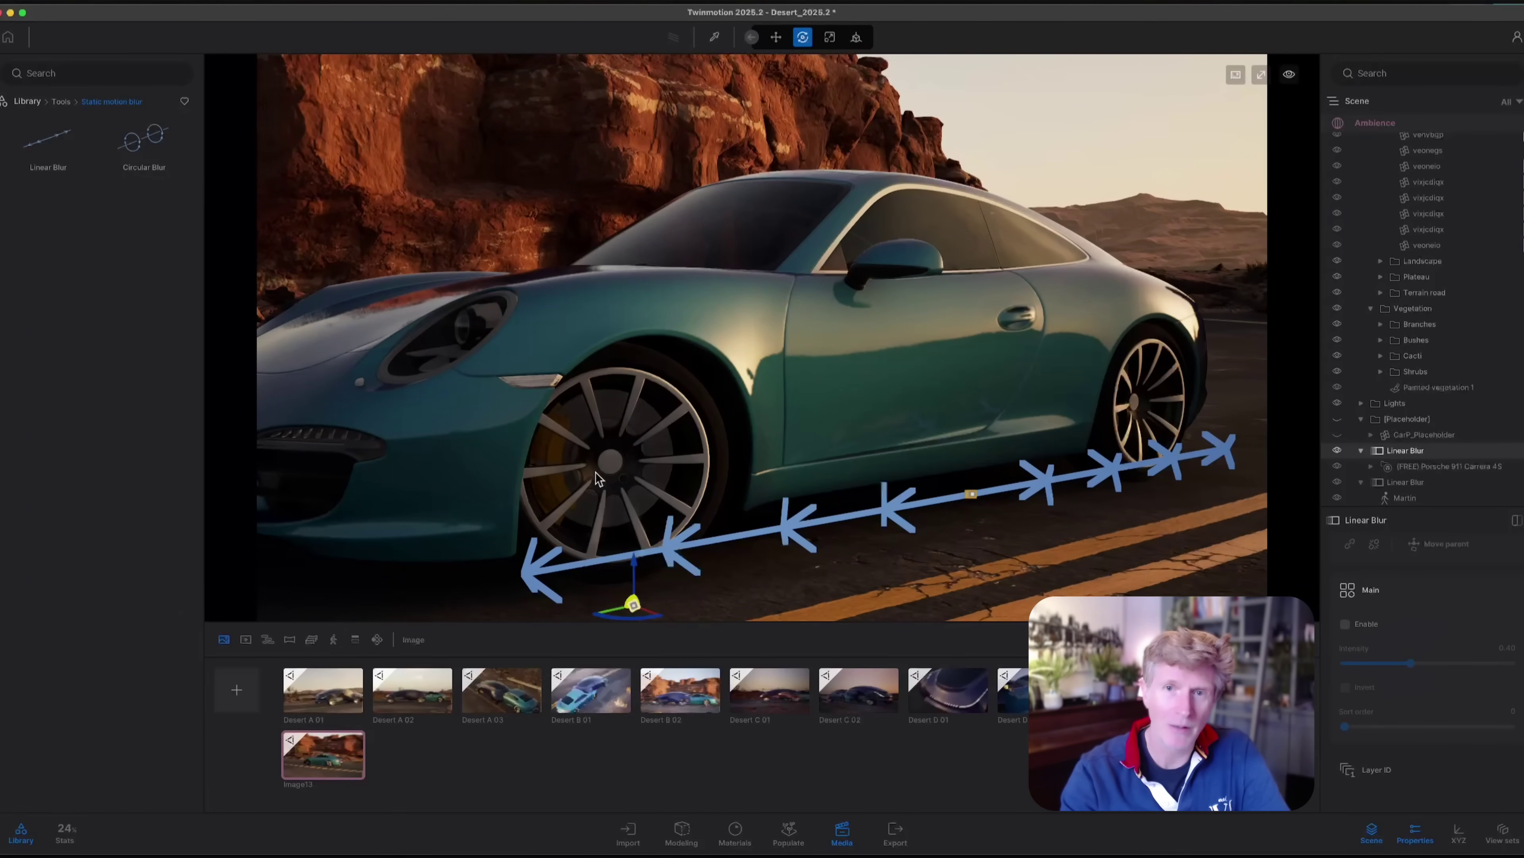
drag(595, 472, 610, 463)
Step: Identify the Porsche's front wheel rim part by toggling its visibility and nest it in the Circular Blur
click(711, 426)
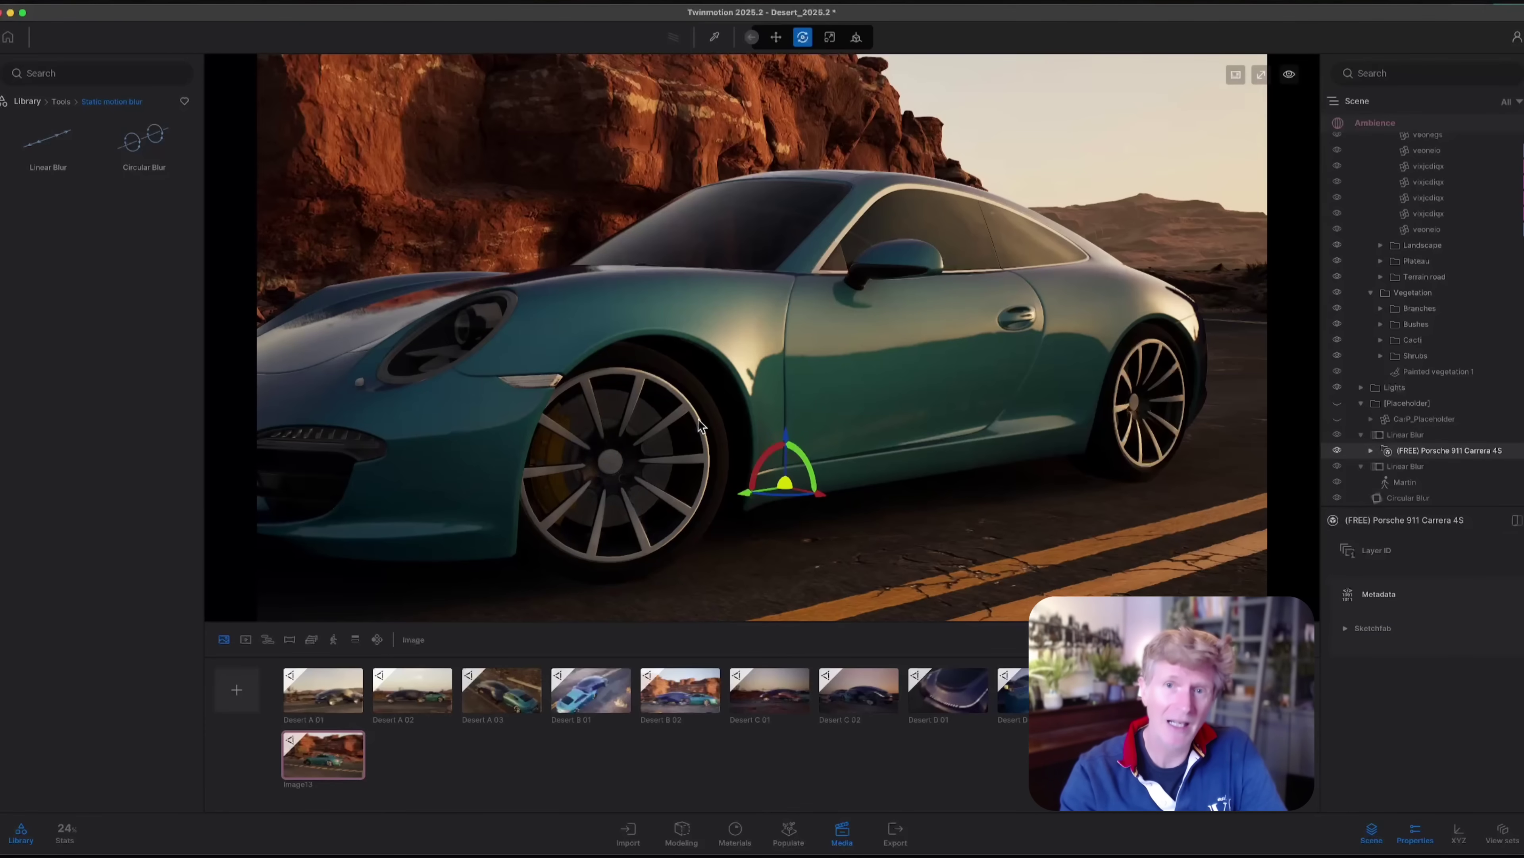
click(698, 419)
scroll(672, 446, down, 2)
scroll(661, 461, down, 2)
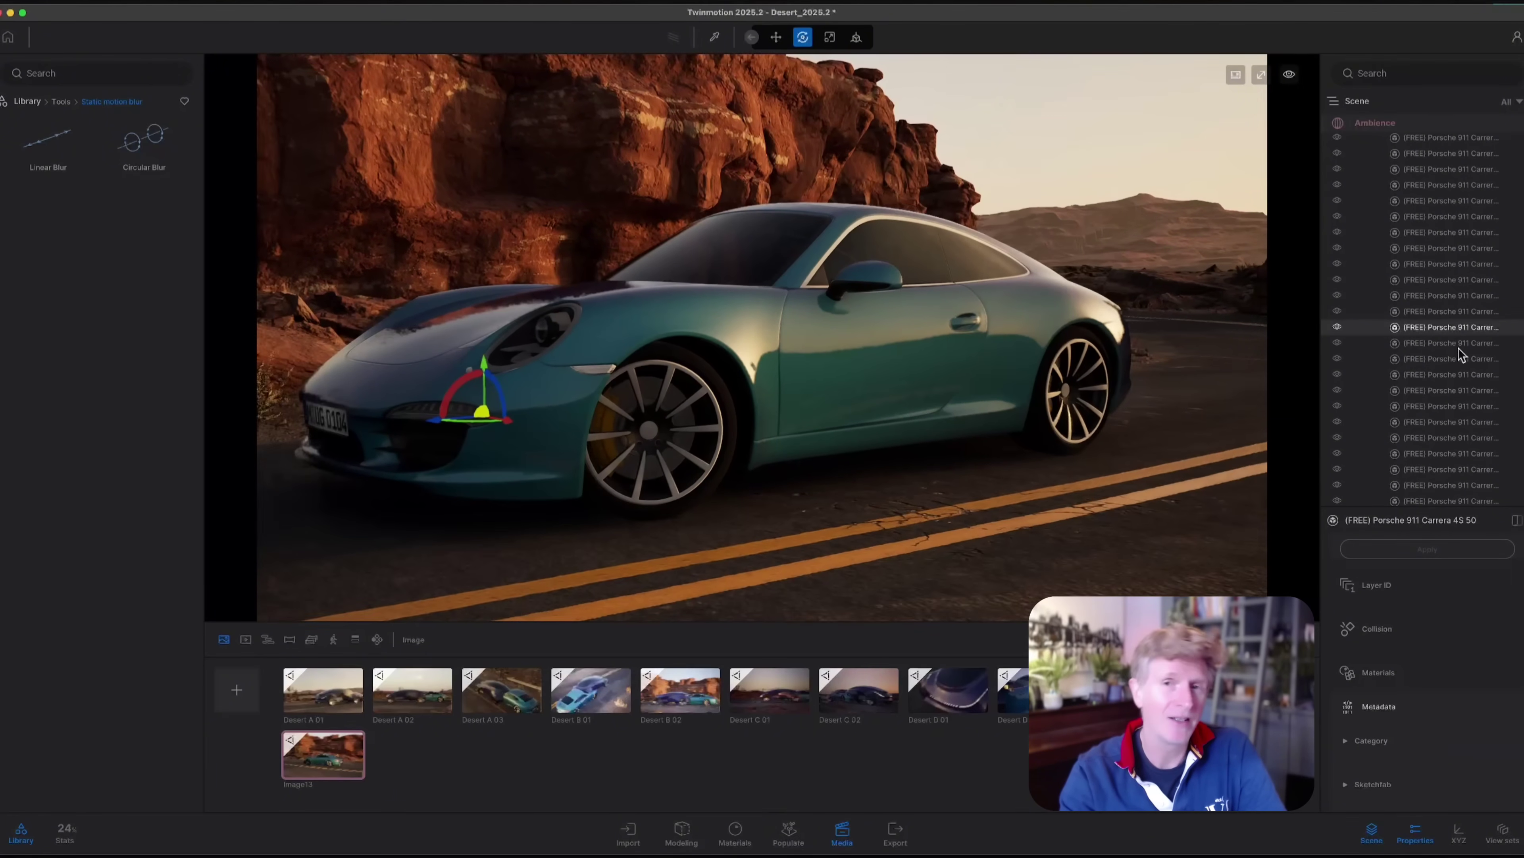
click(1340, 327)
click(1339, 327)
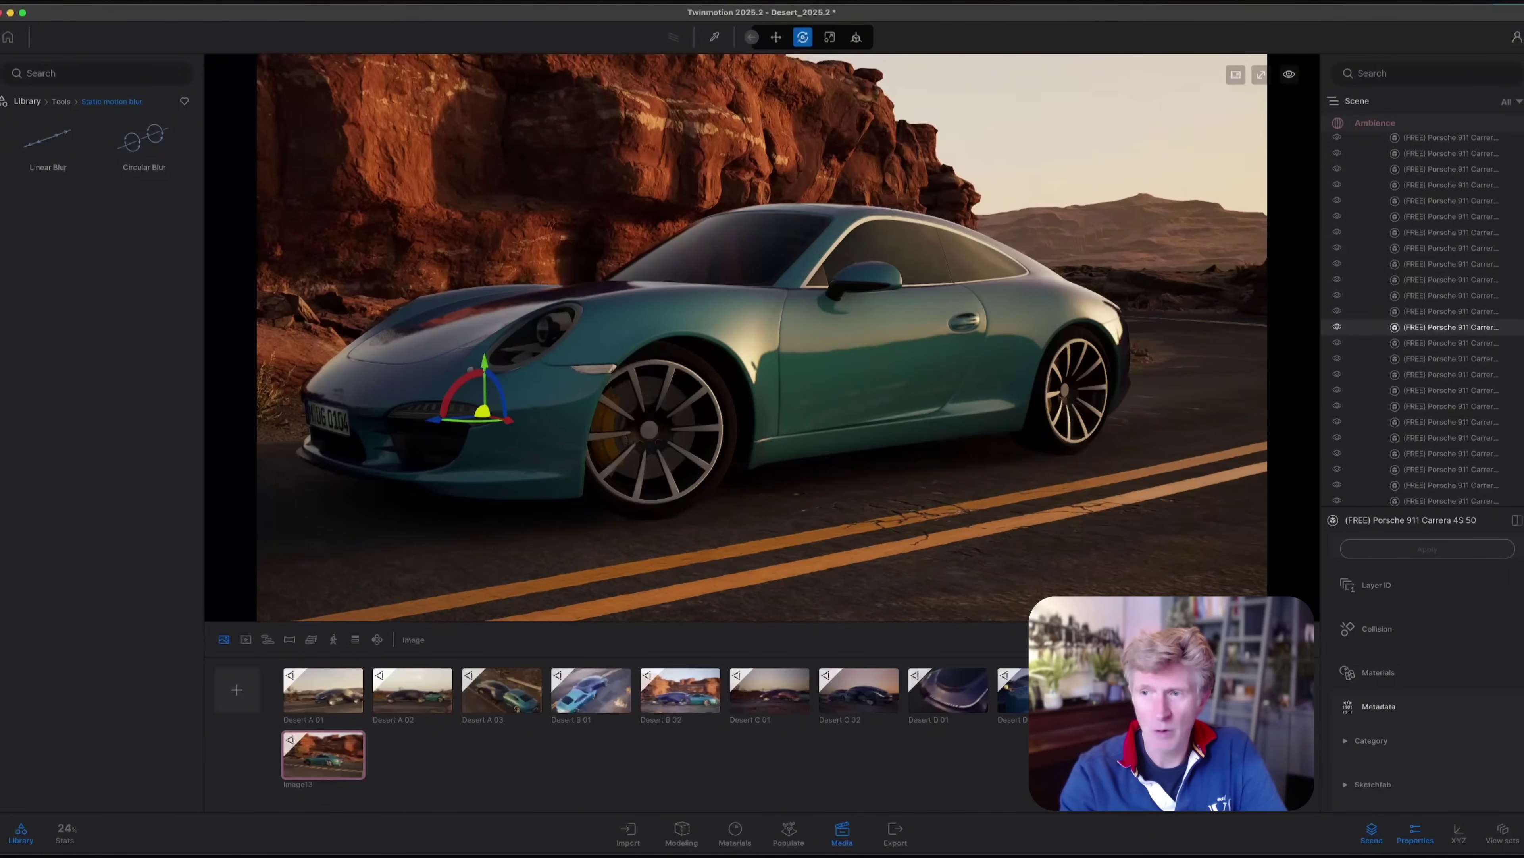
scroll(1429, 360, down, 3)
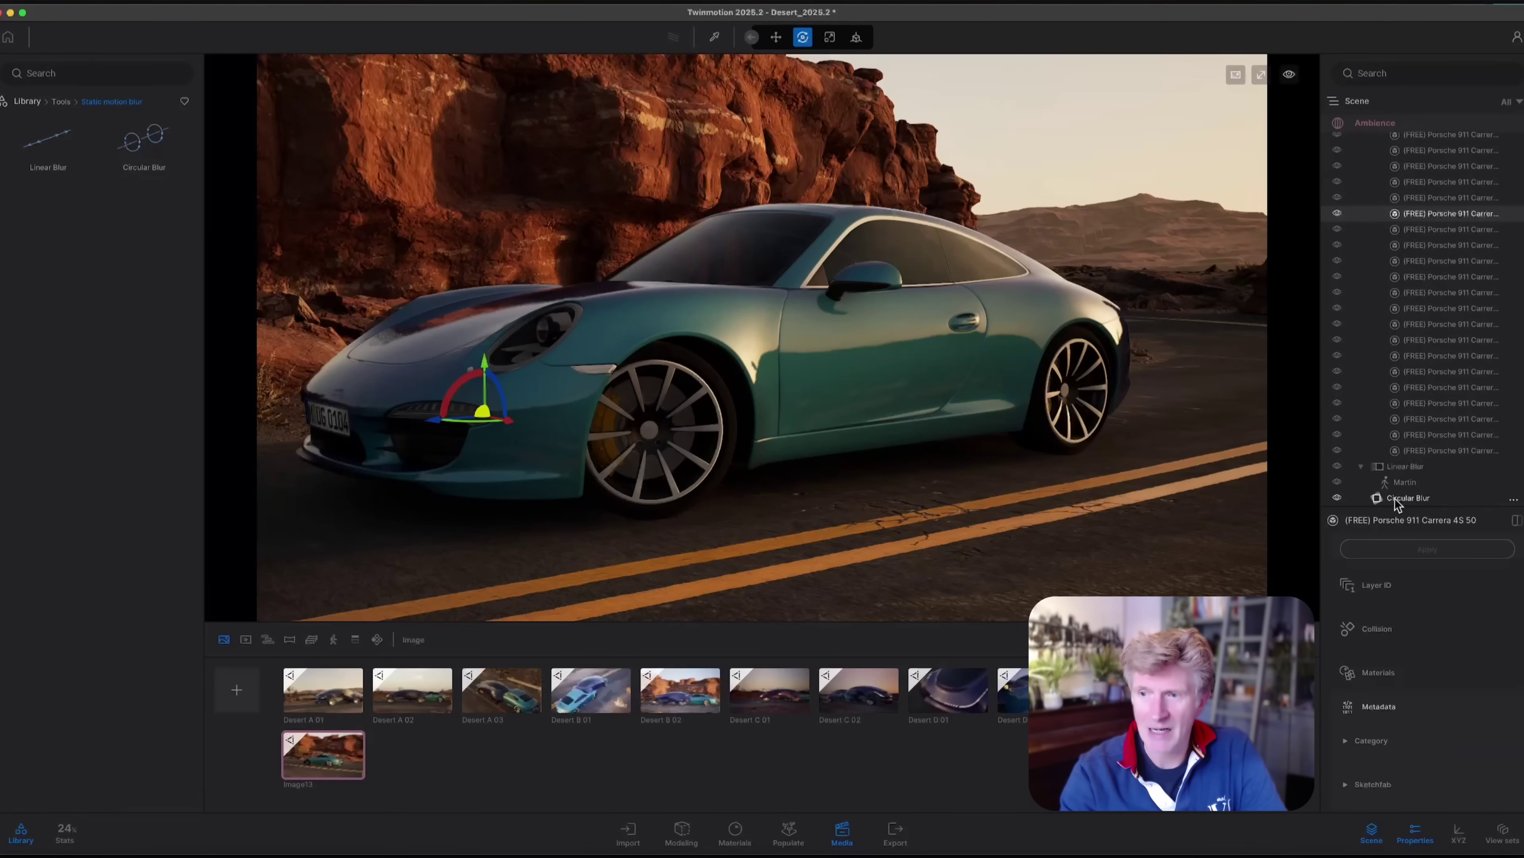
drag(1399, 504, 1420, 212)
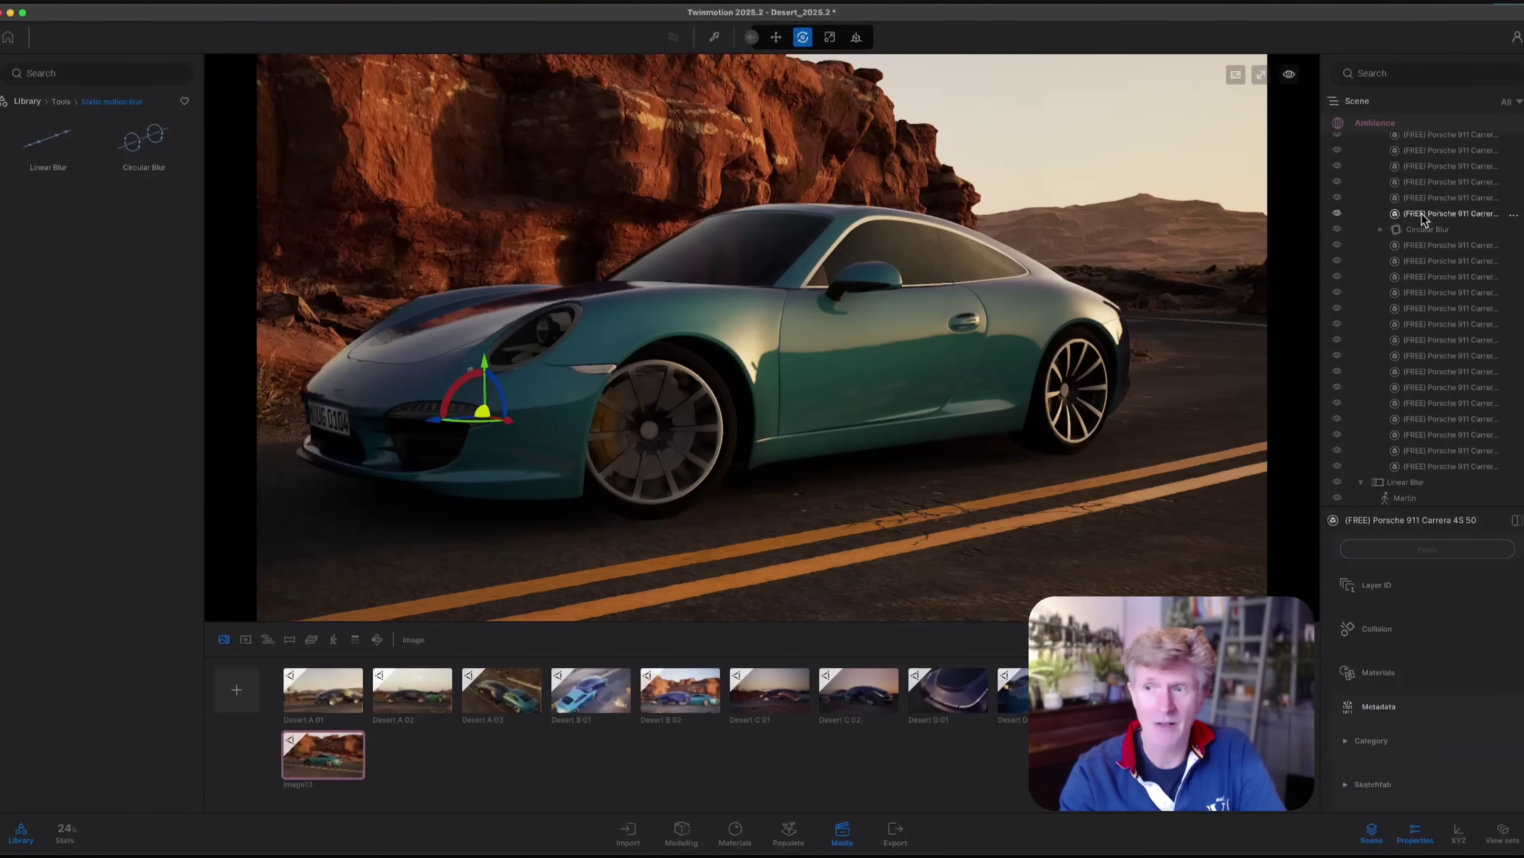
Step: Identify the Porsche's rear wheel rim part by toggling its visibility and move it into the Circular Blur
click(1084, 360)
click(1011, 378)
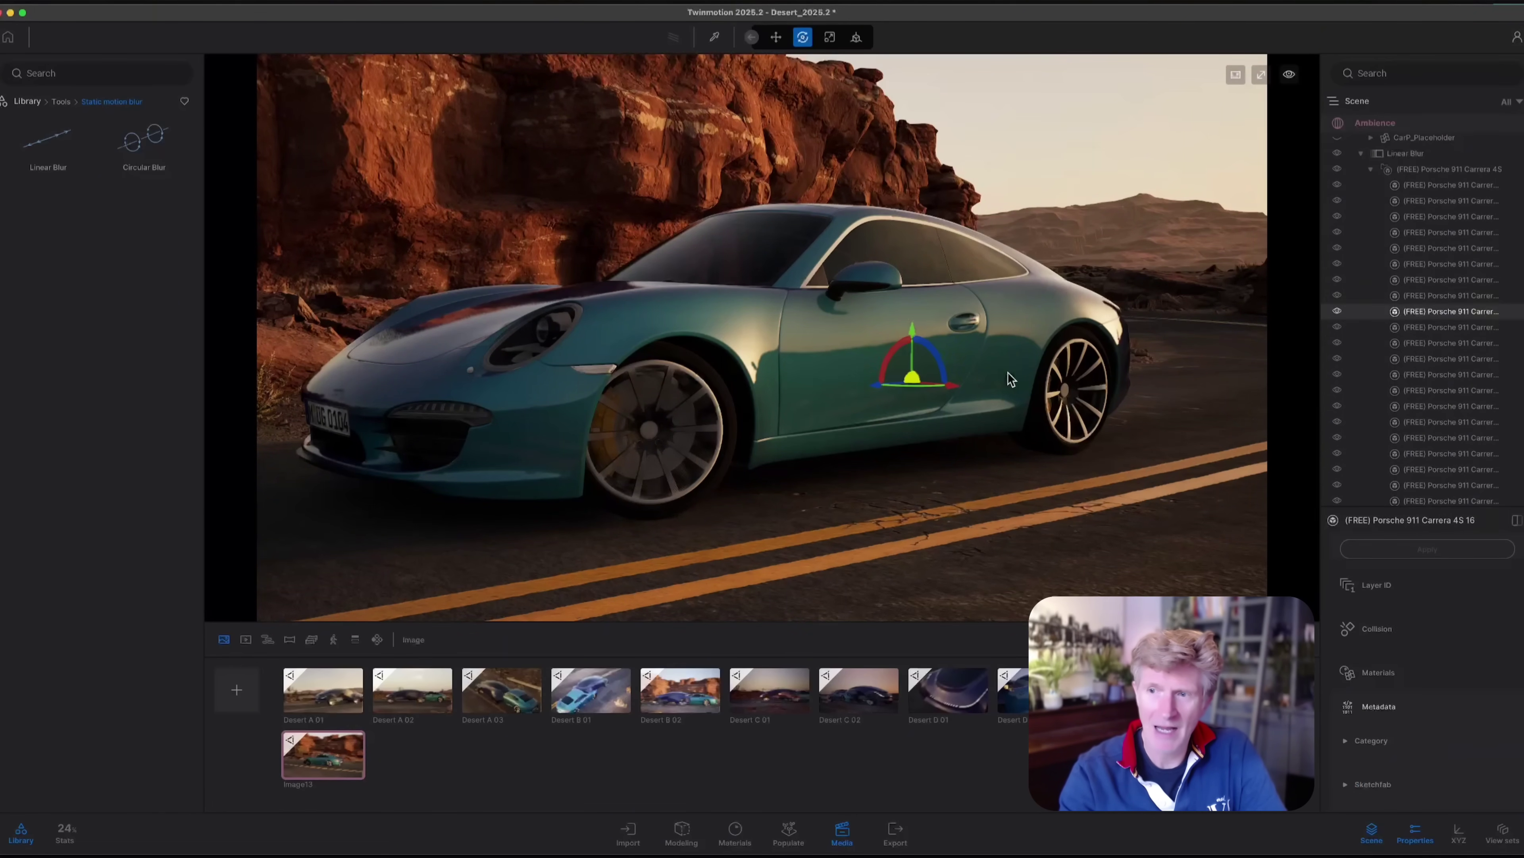
click(1338, 311)
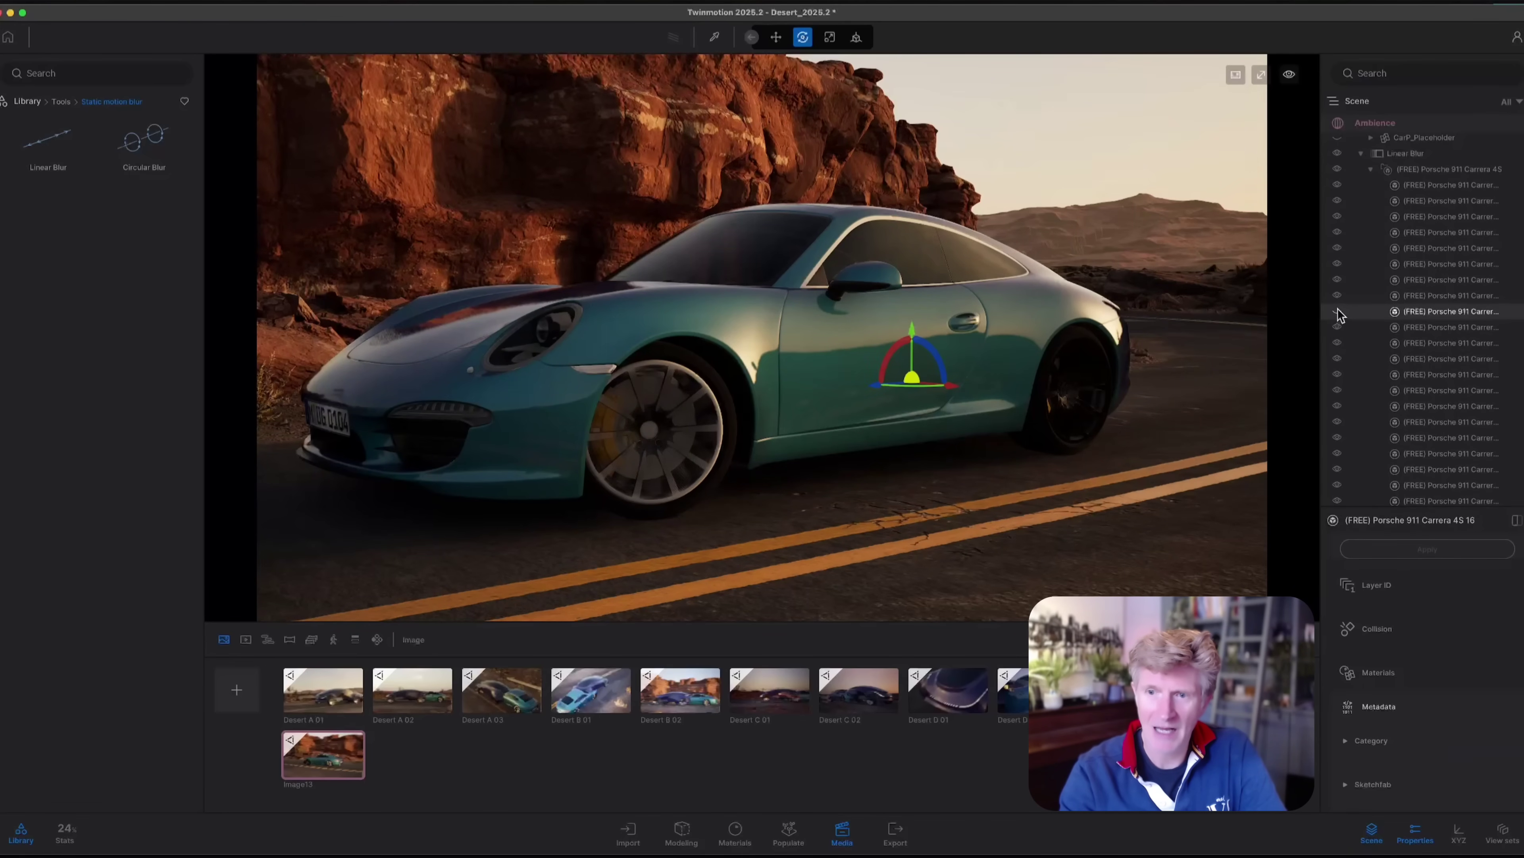
click(1338, 311)
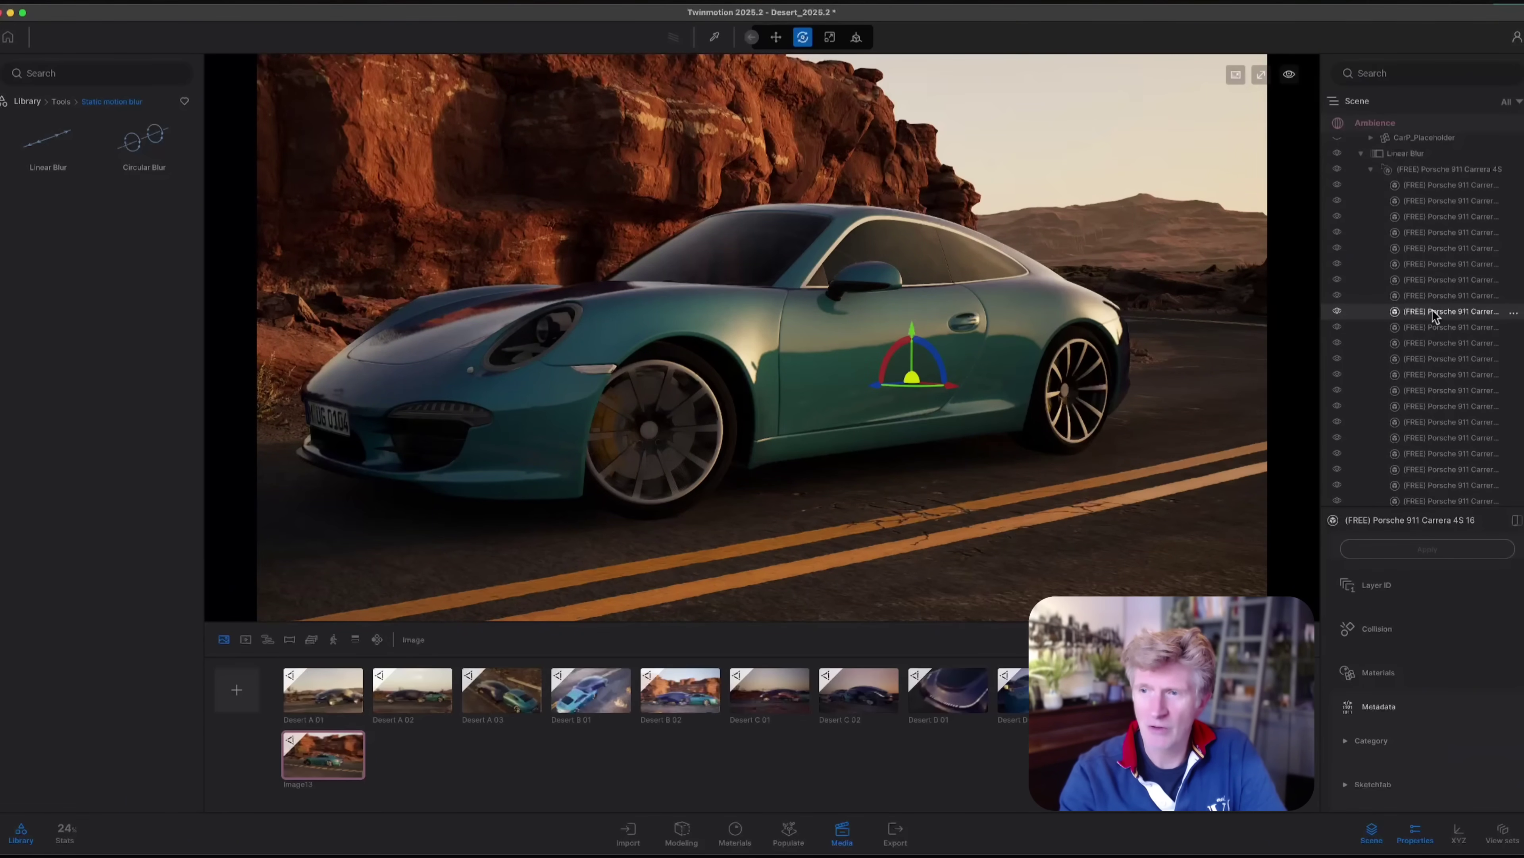
scroll(1418, 367, down, 4)
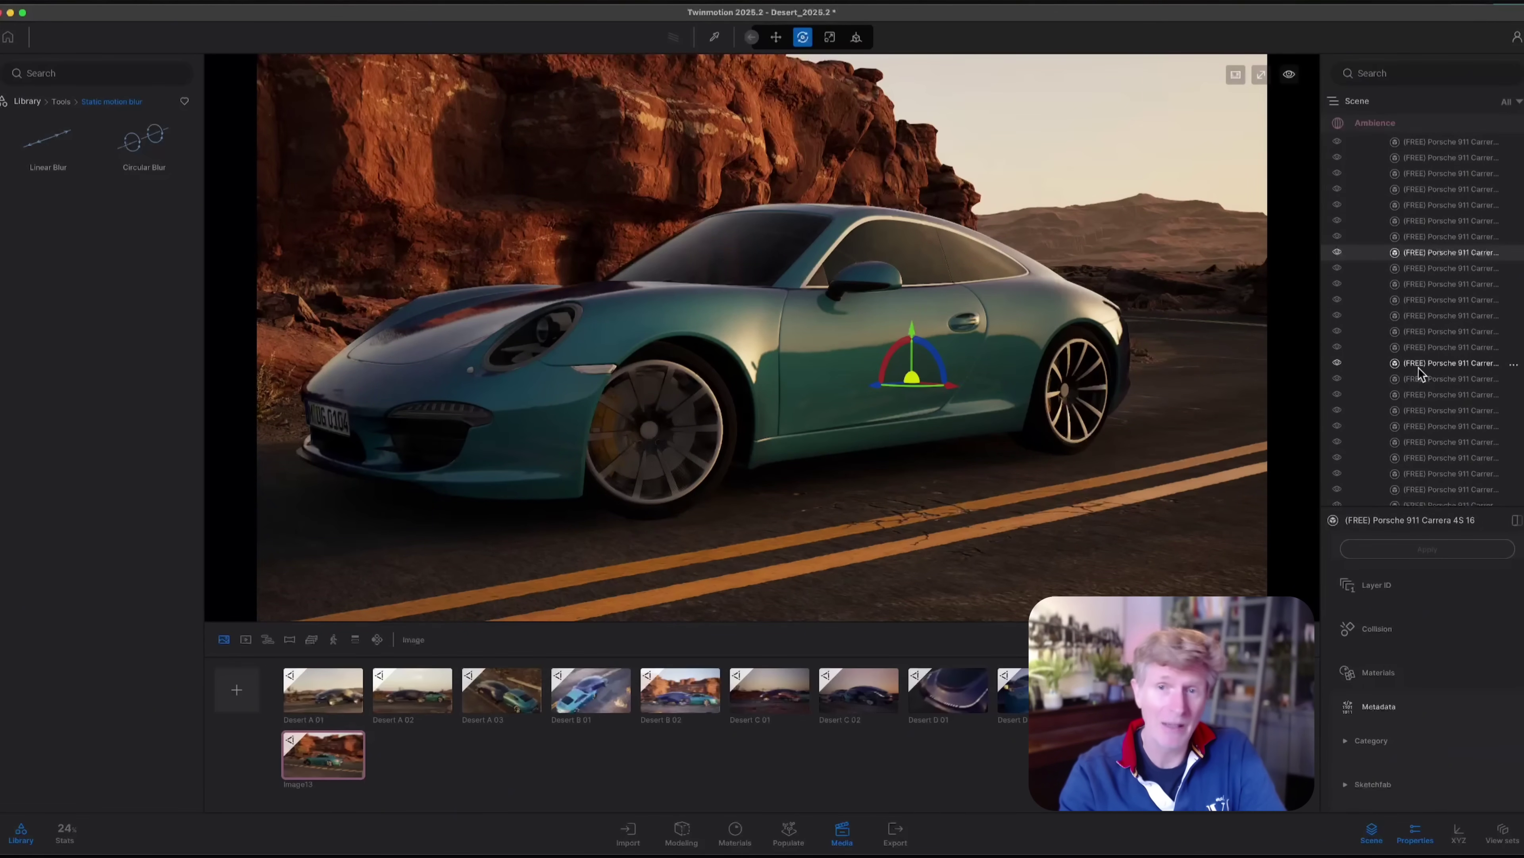
scroll(1418, 366, up, 2)
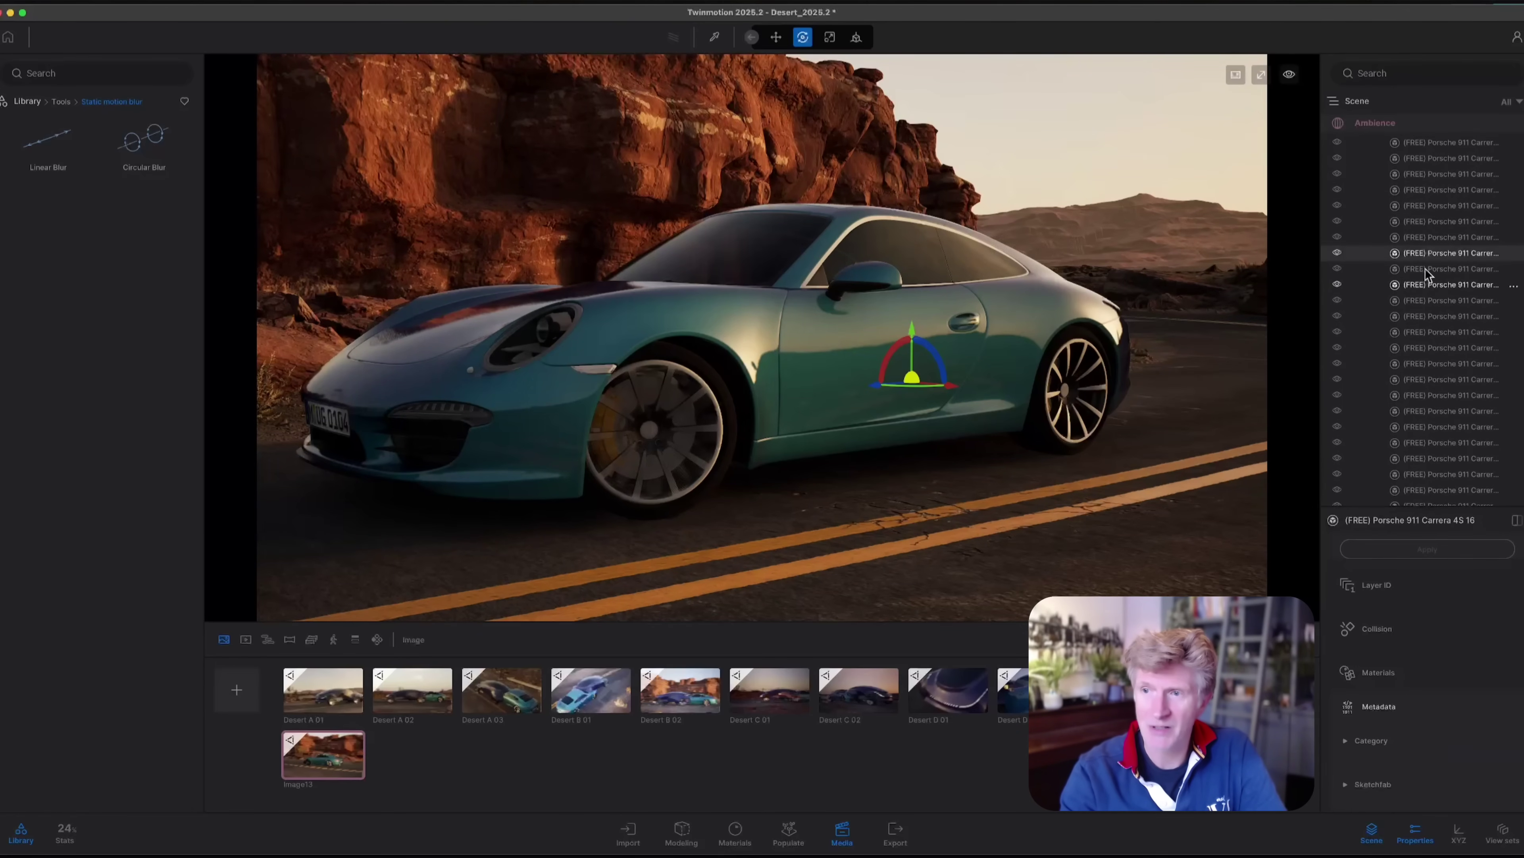
drag(1418, 254, 1426, 451)
Step: Add the Porsche's front tyre and rear tyre parts to the same Circular Blur as the rims
click(715, 380)
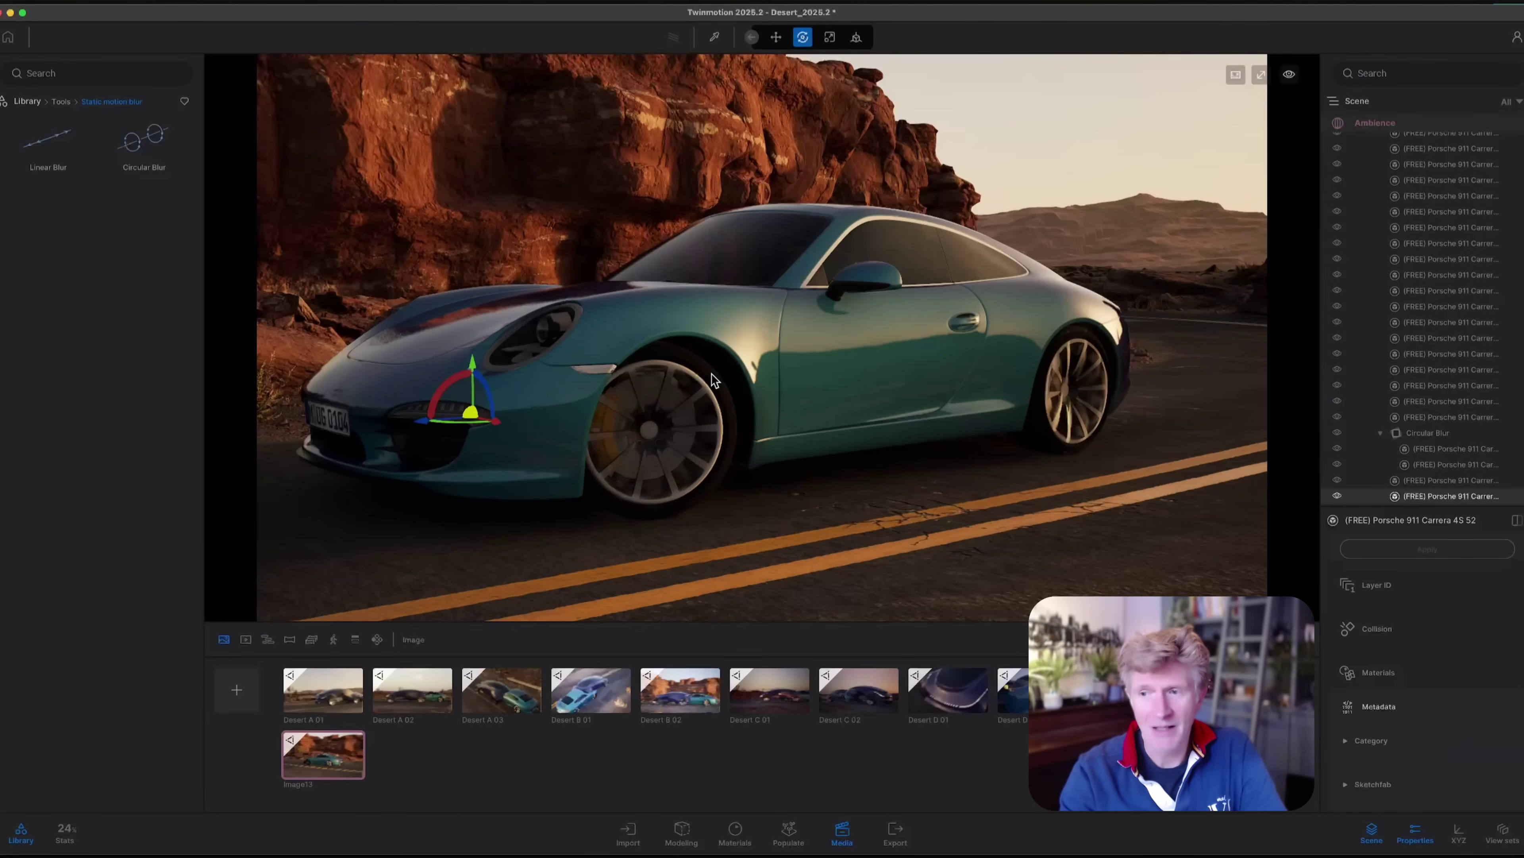
click(1337, 496)
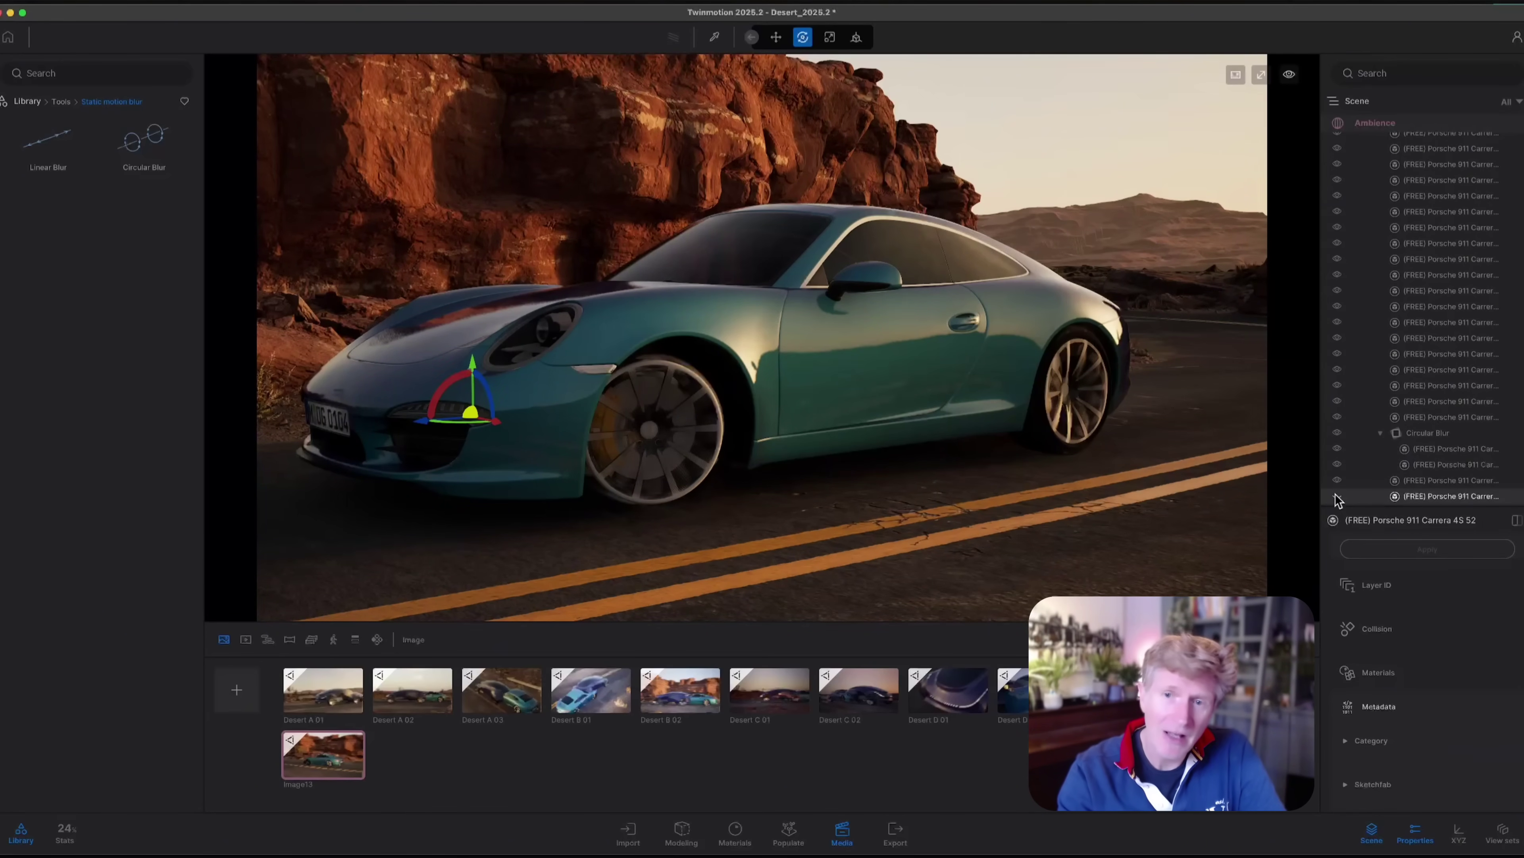
click(1336, 495)
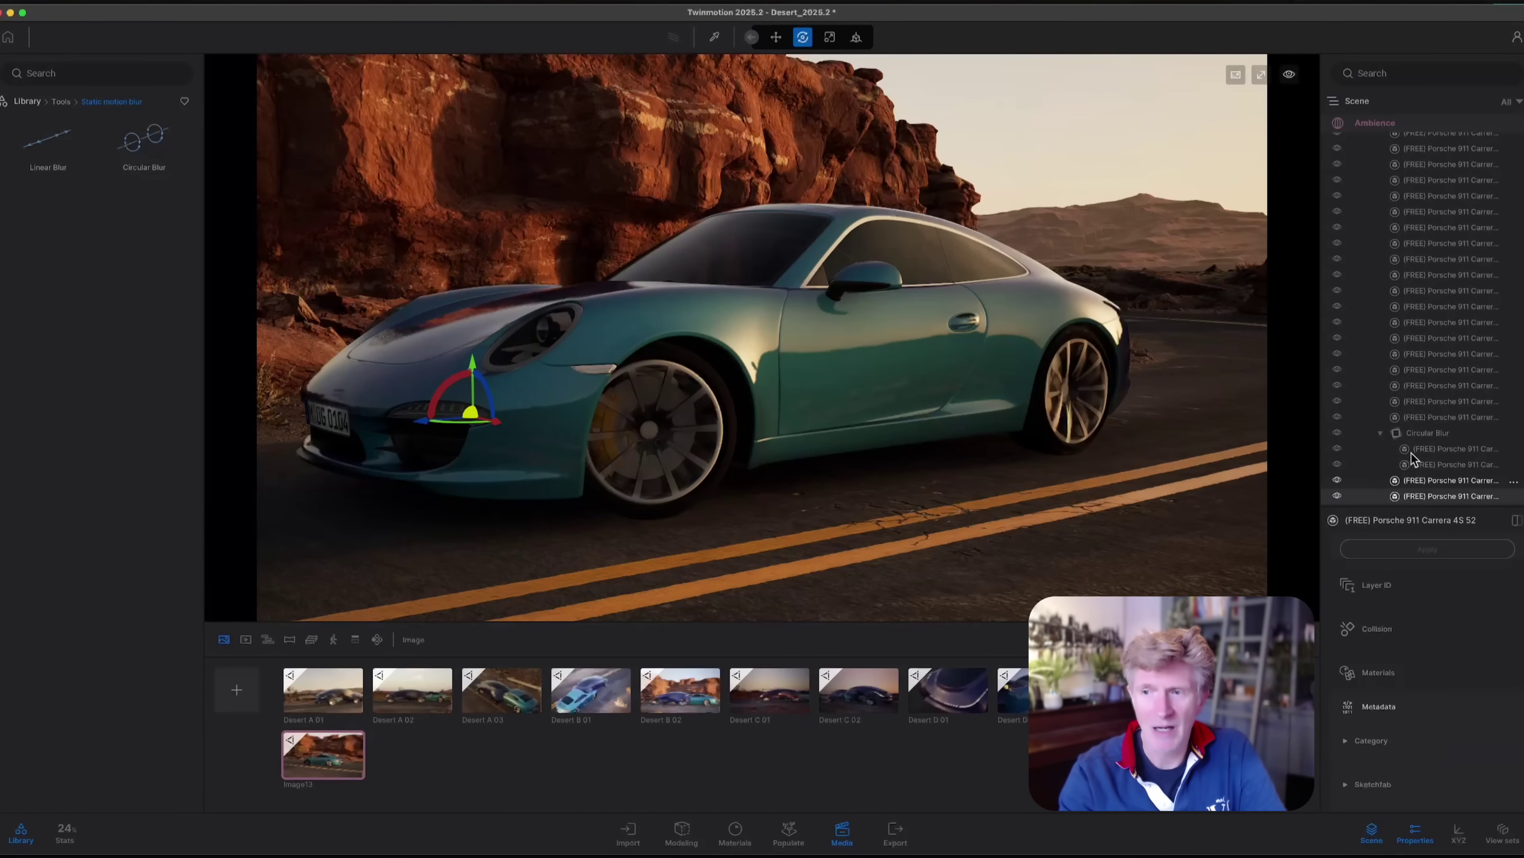
click(1405, 434)
click(1351, 545)
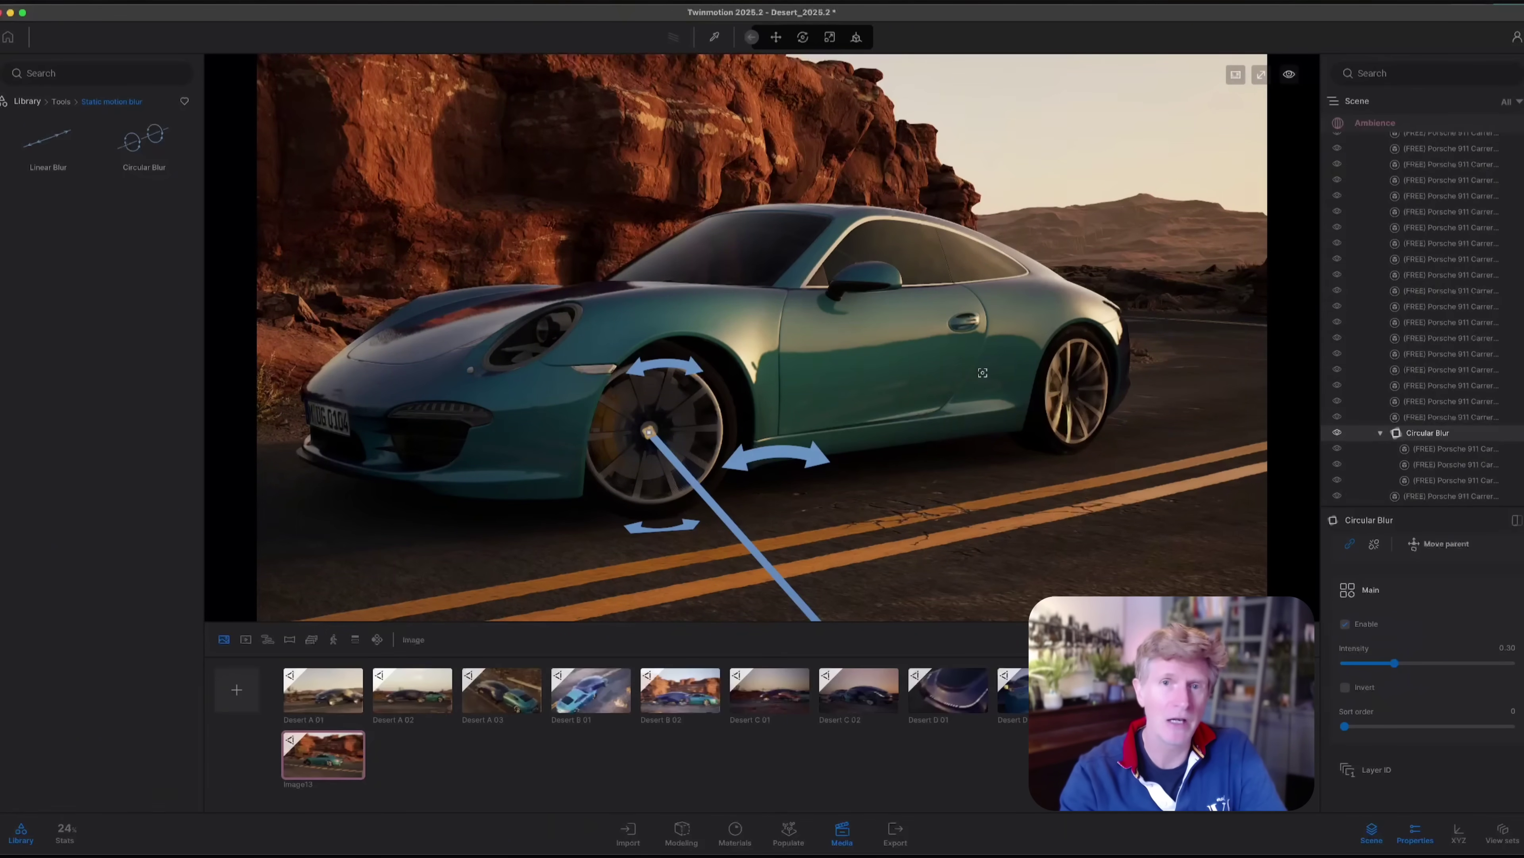
click(1036, 420)
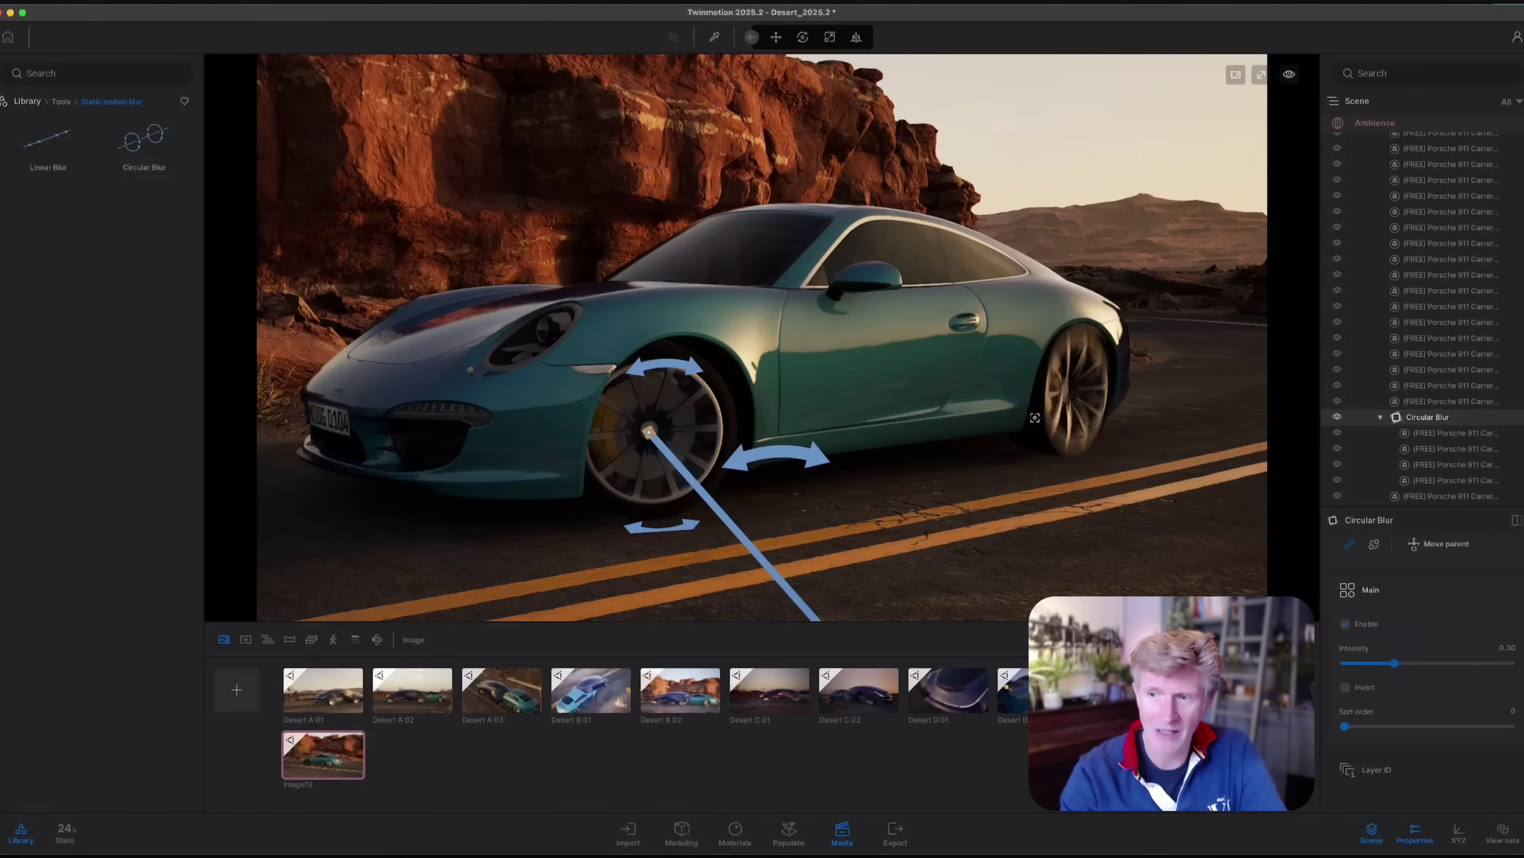
click(1420, 418)
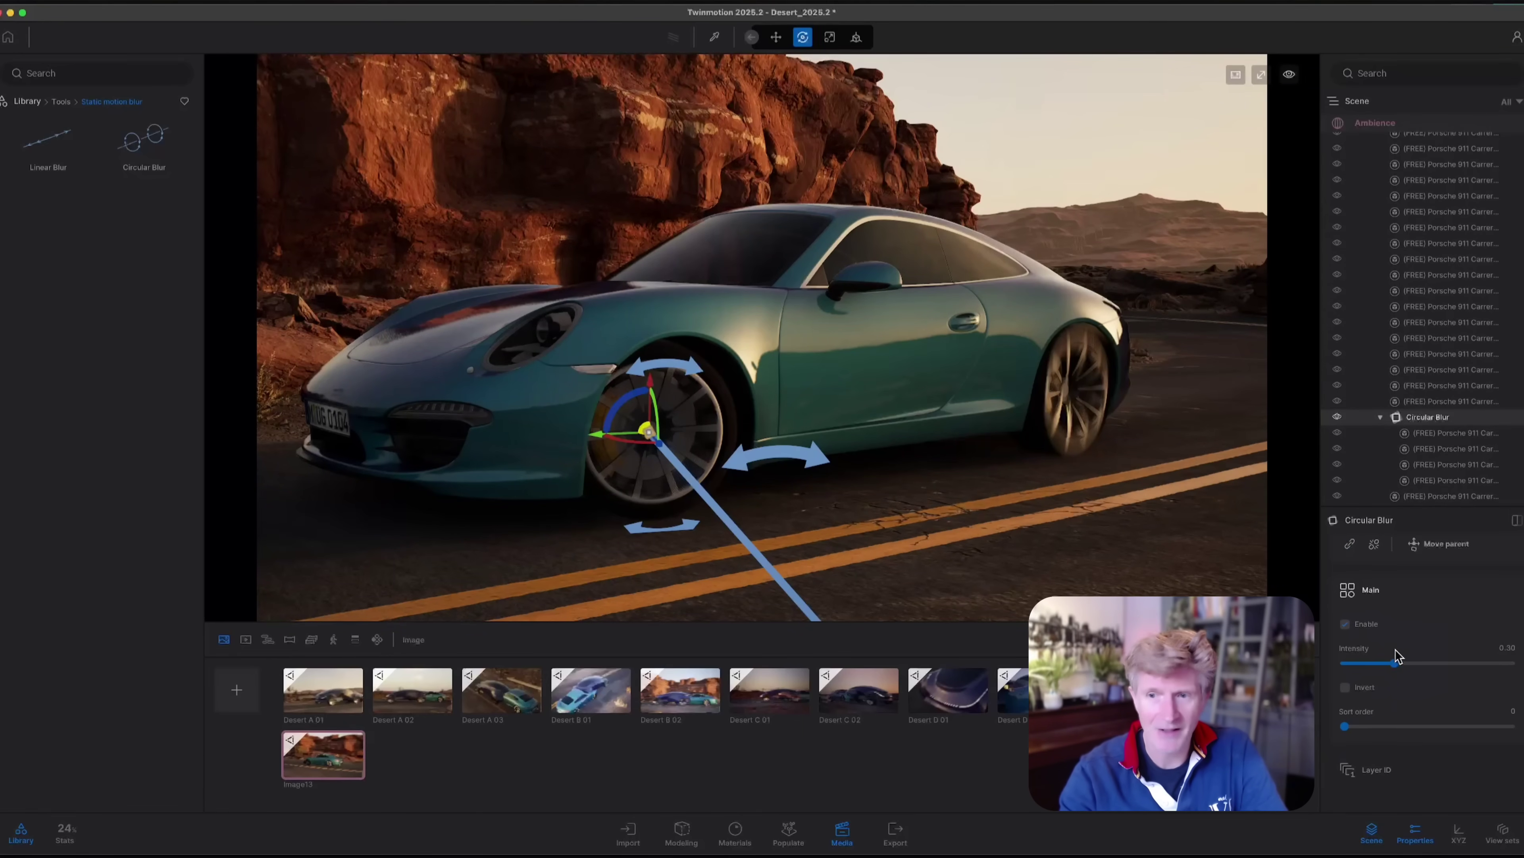
Step: Raise the Circular Blur intensity on the Porsche's wheels to about 0.56
drag(1402, 663, 1439, 664)
scroll(1033, 444, down, 6)
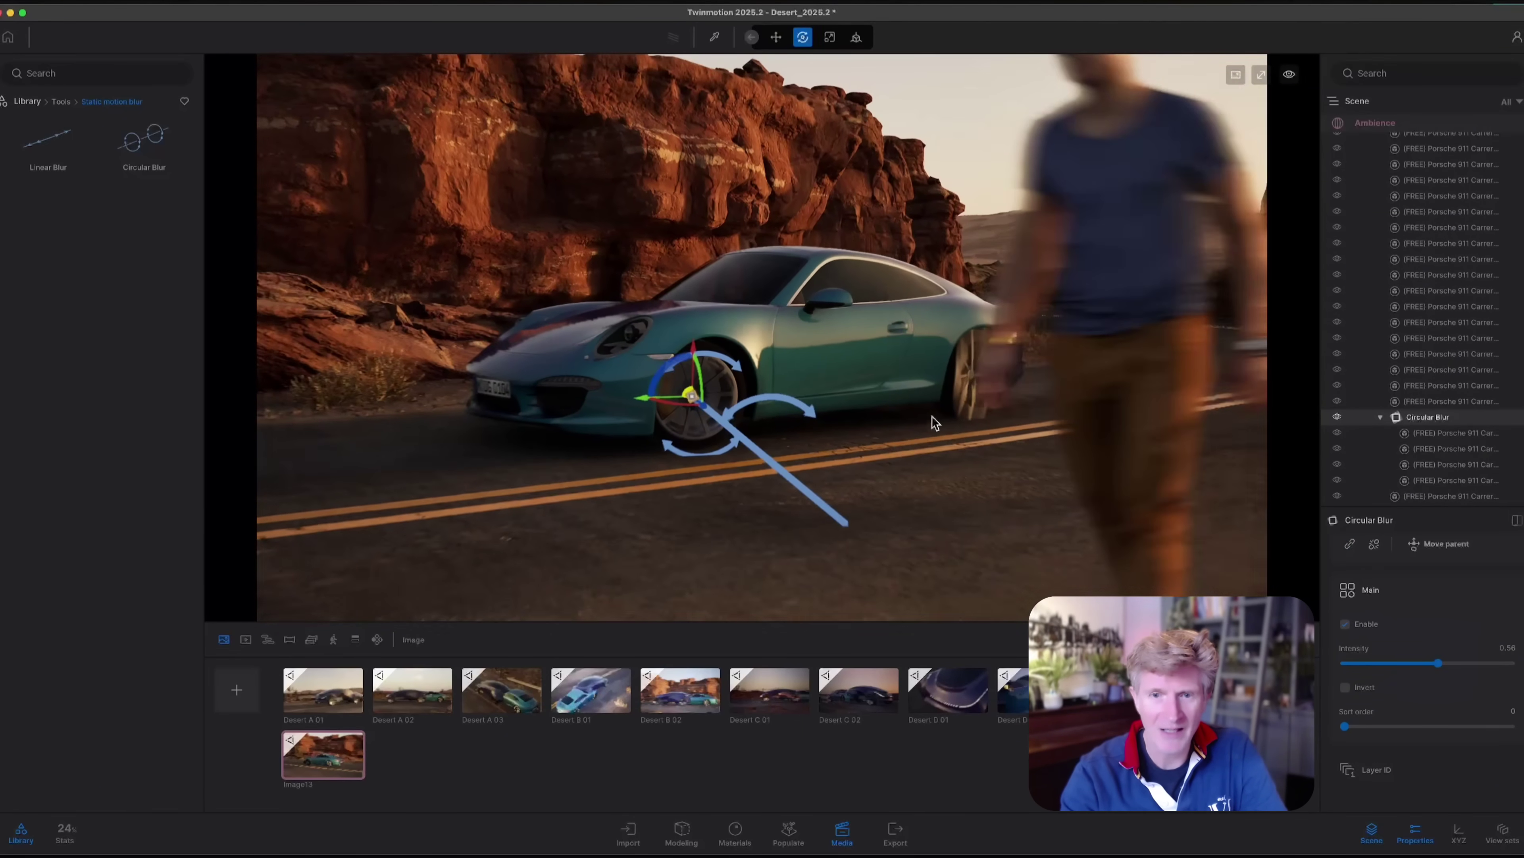
scroll(909, 414, down, 3)
middle_drag(909, 414, 961, 422)
scroll(963, 424, down, 4)
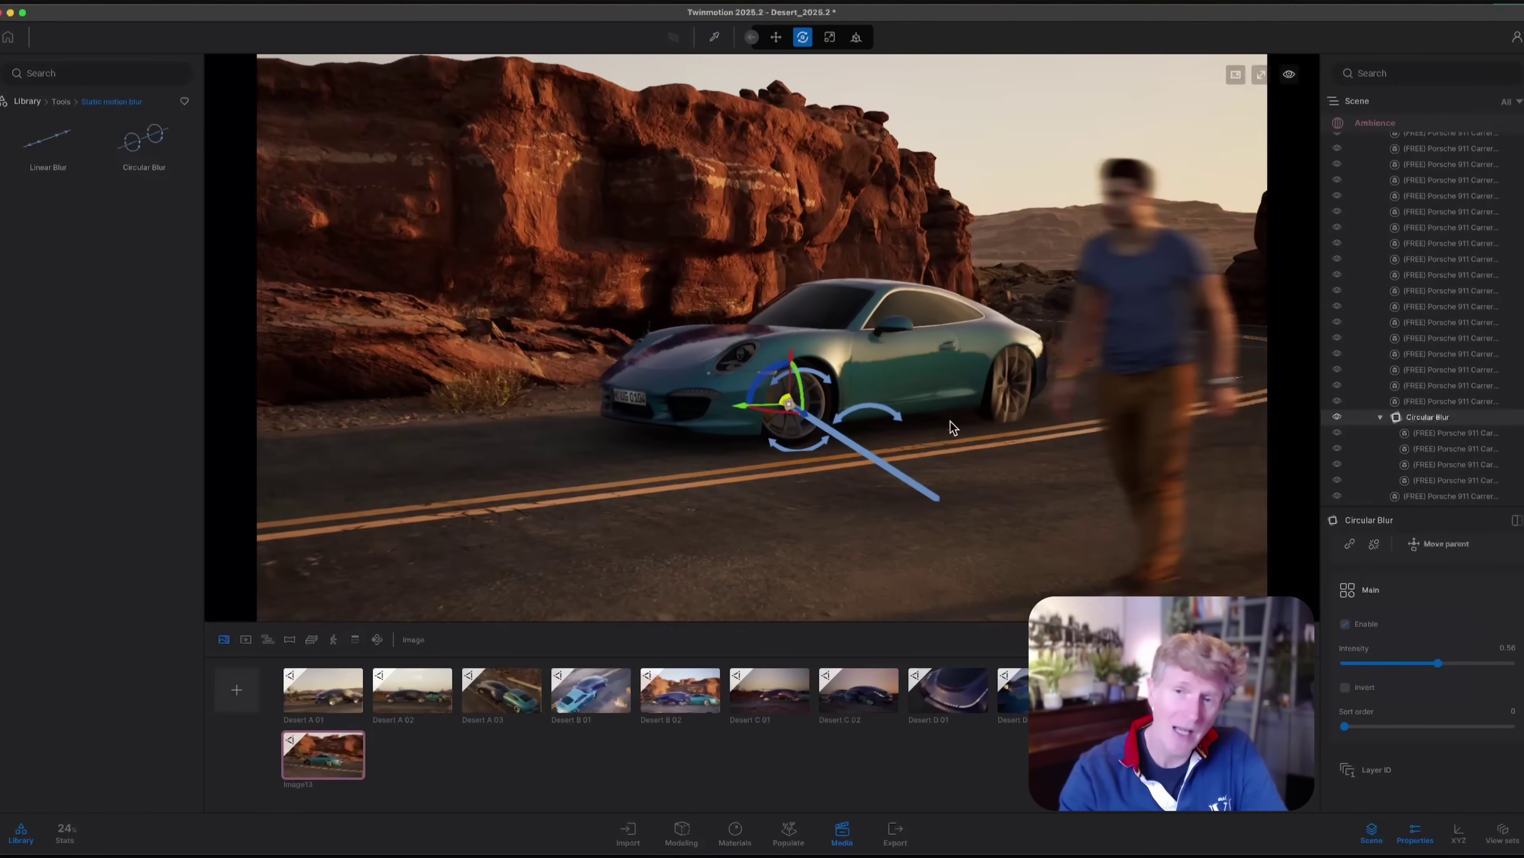
scroll(1405, 474, down, 3)
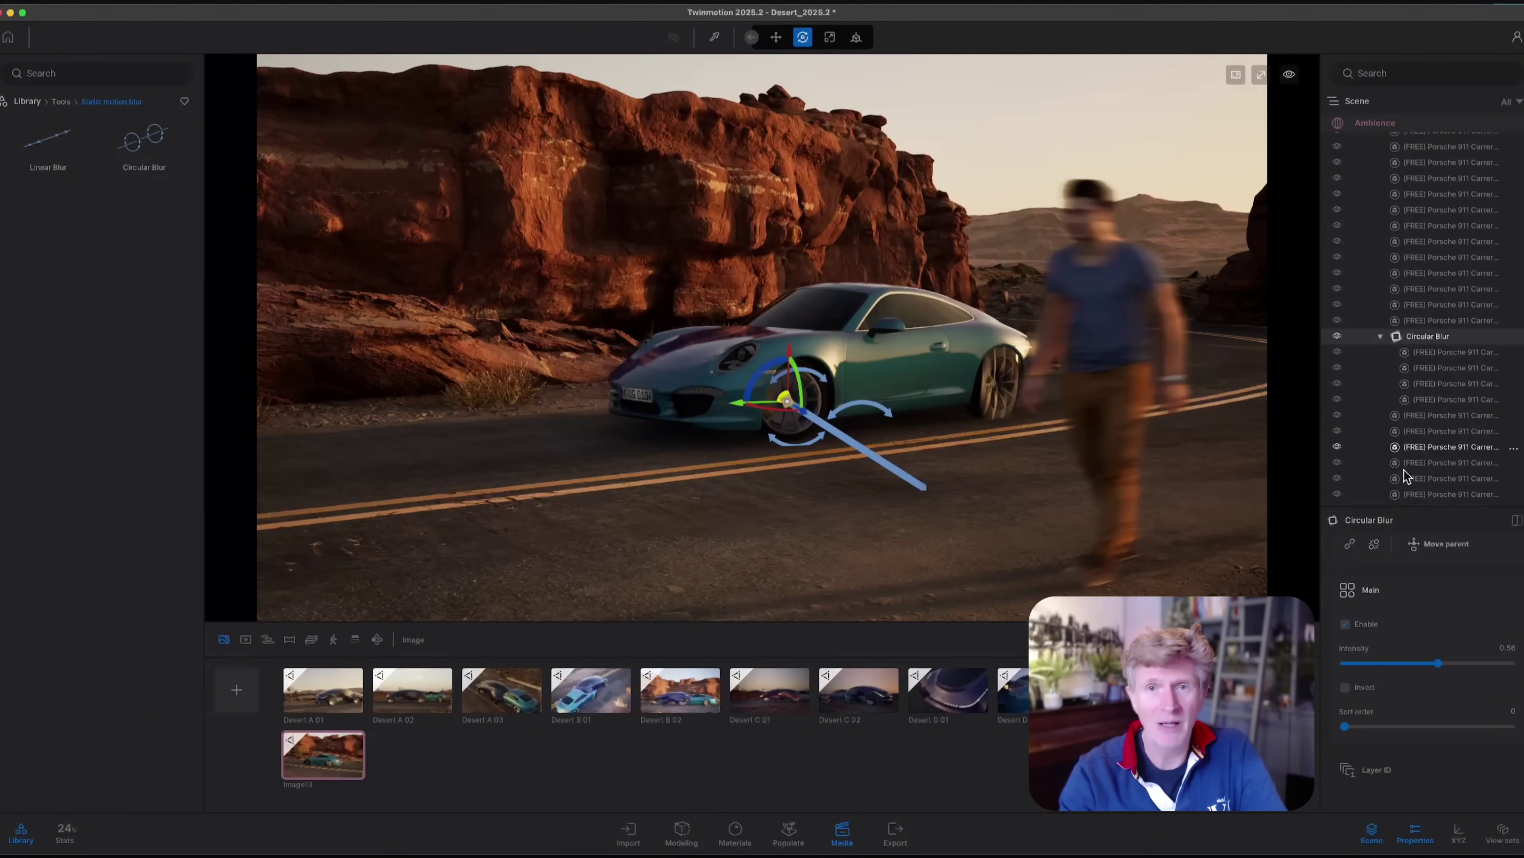
Step: Enable the Linear Blur that contains the Porsche and set its intensity to 0.09
scroll(1405, 476, down, 5)
scroll(1401, 401, up, 10)
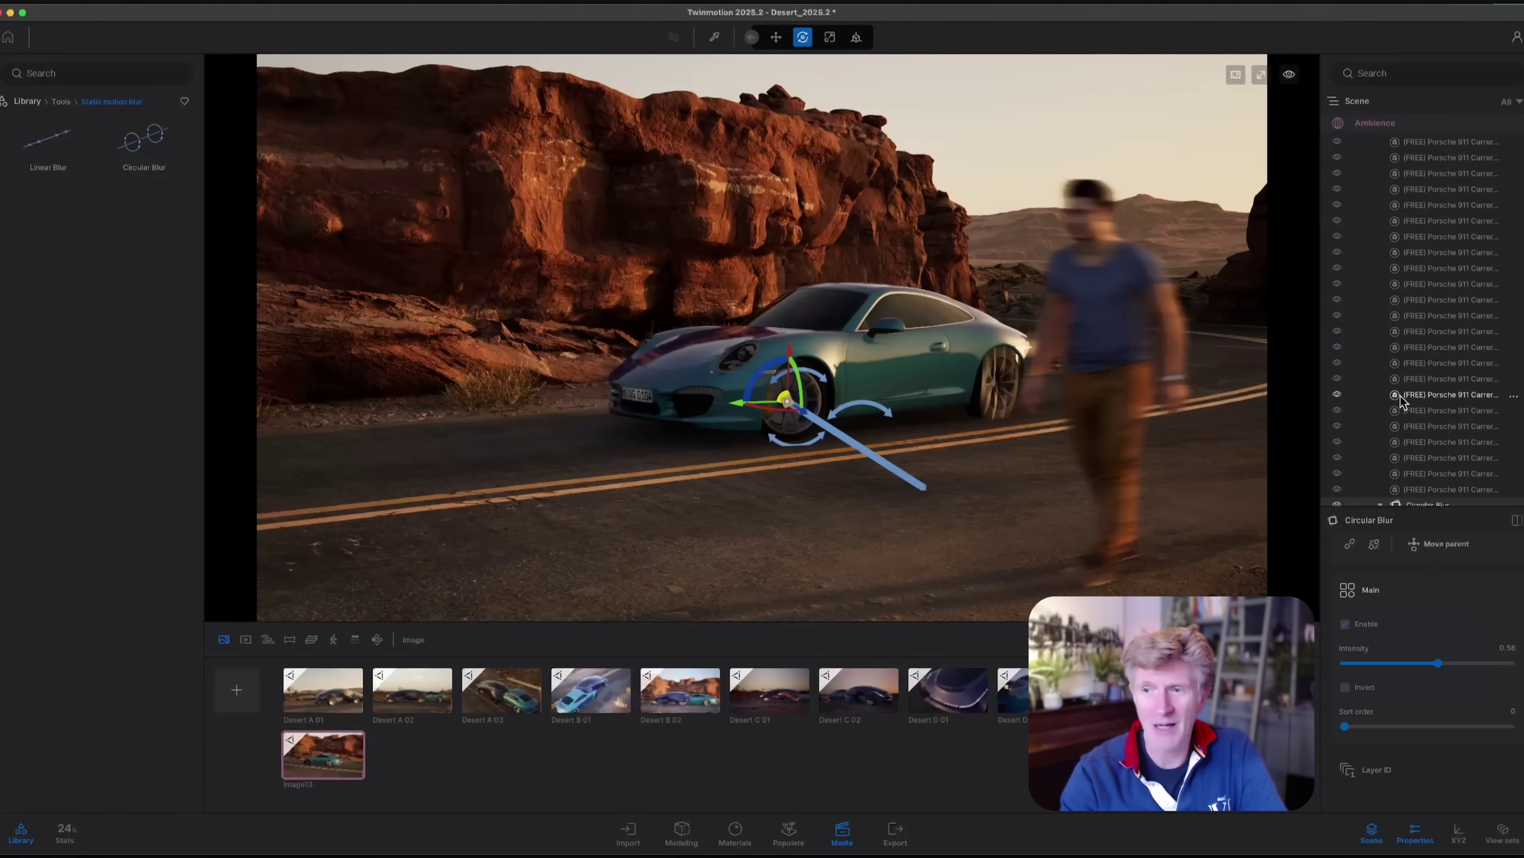
scroll(1402, 401, up, 8)
click(1402, 478)
scroll(1401, 474, down, 3)
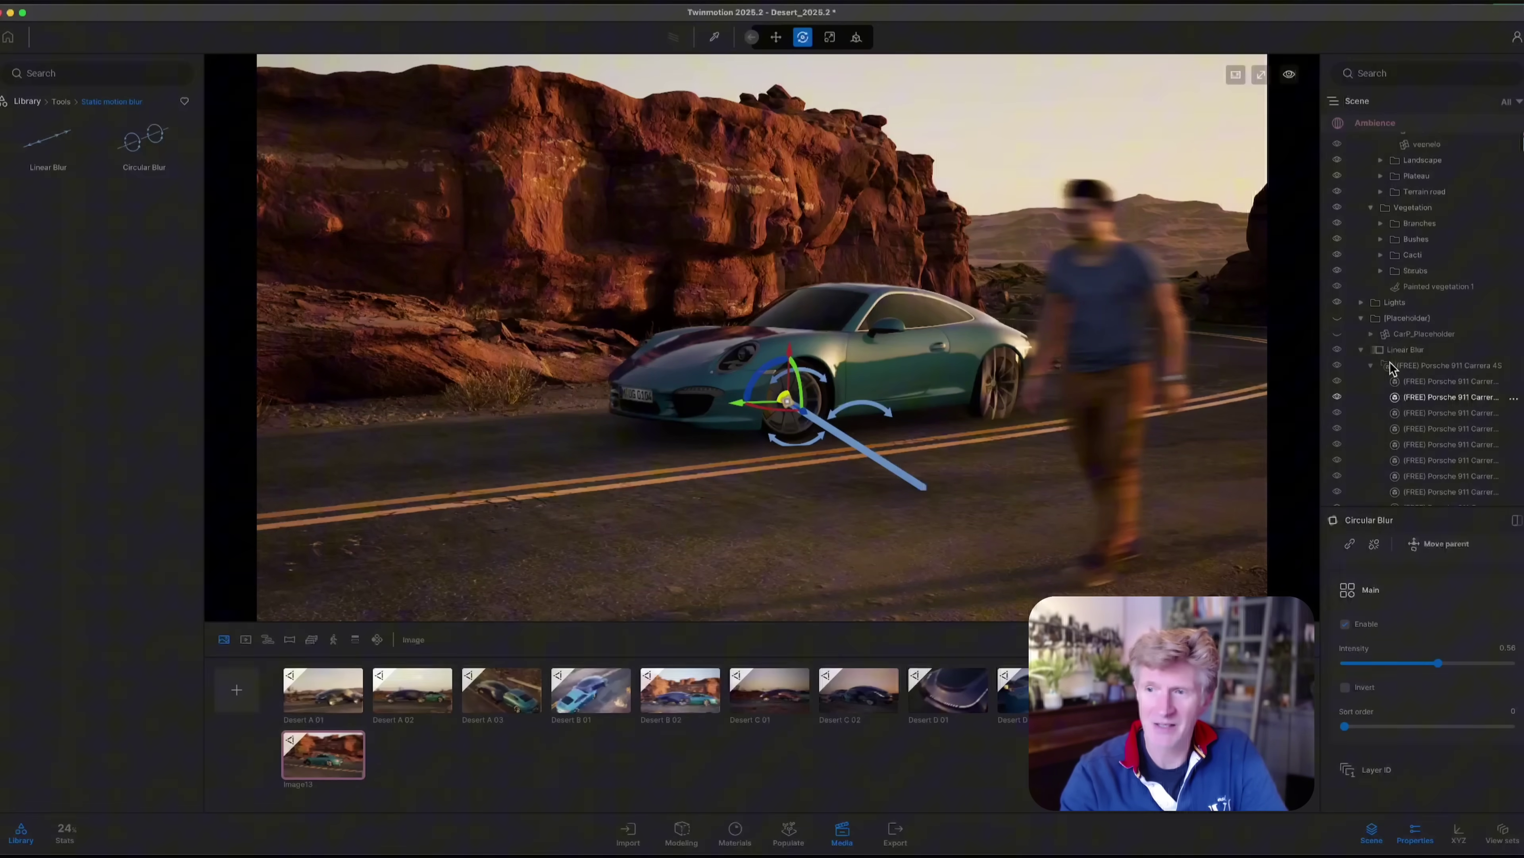
click(1345, 624)
drag(1386, 663, 1369, 663)
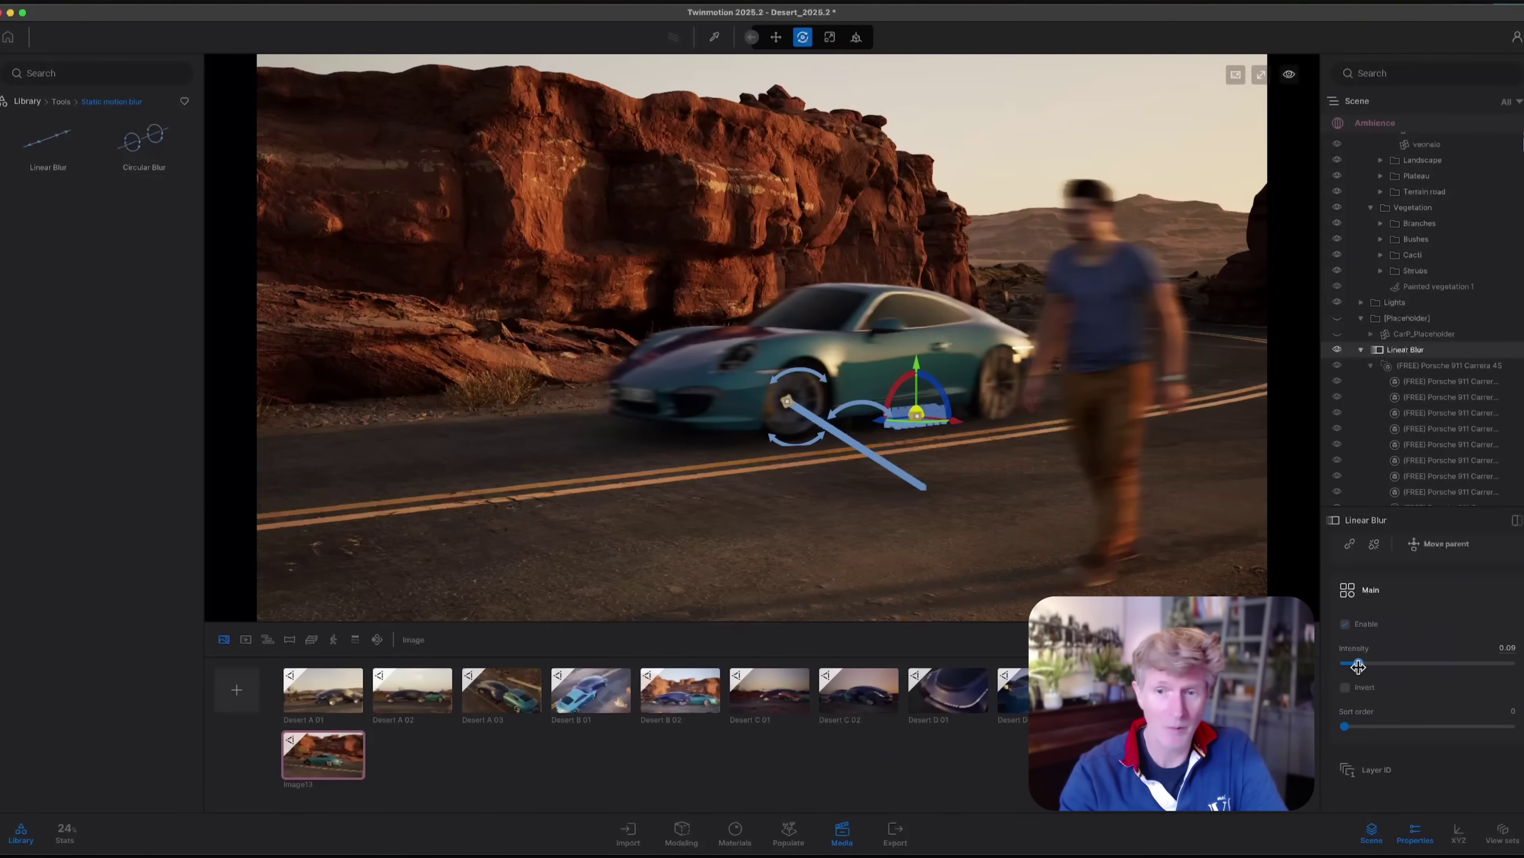
Step: Frame the Porsche, the walking character and the road bend from farther back and add the view as a new image
key(s)
key(a)
right_drag(810, 467, 900, 463)
key(s)
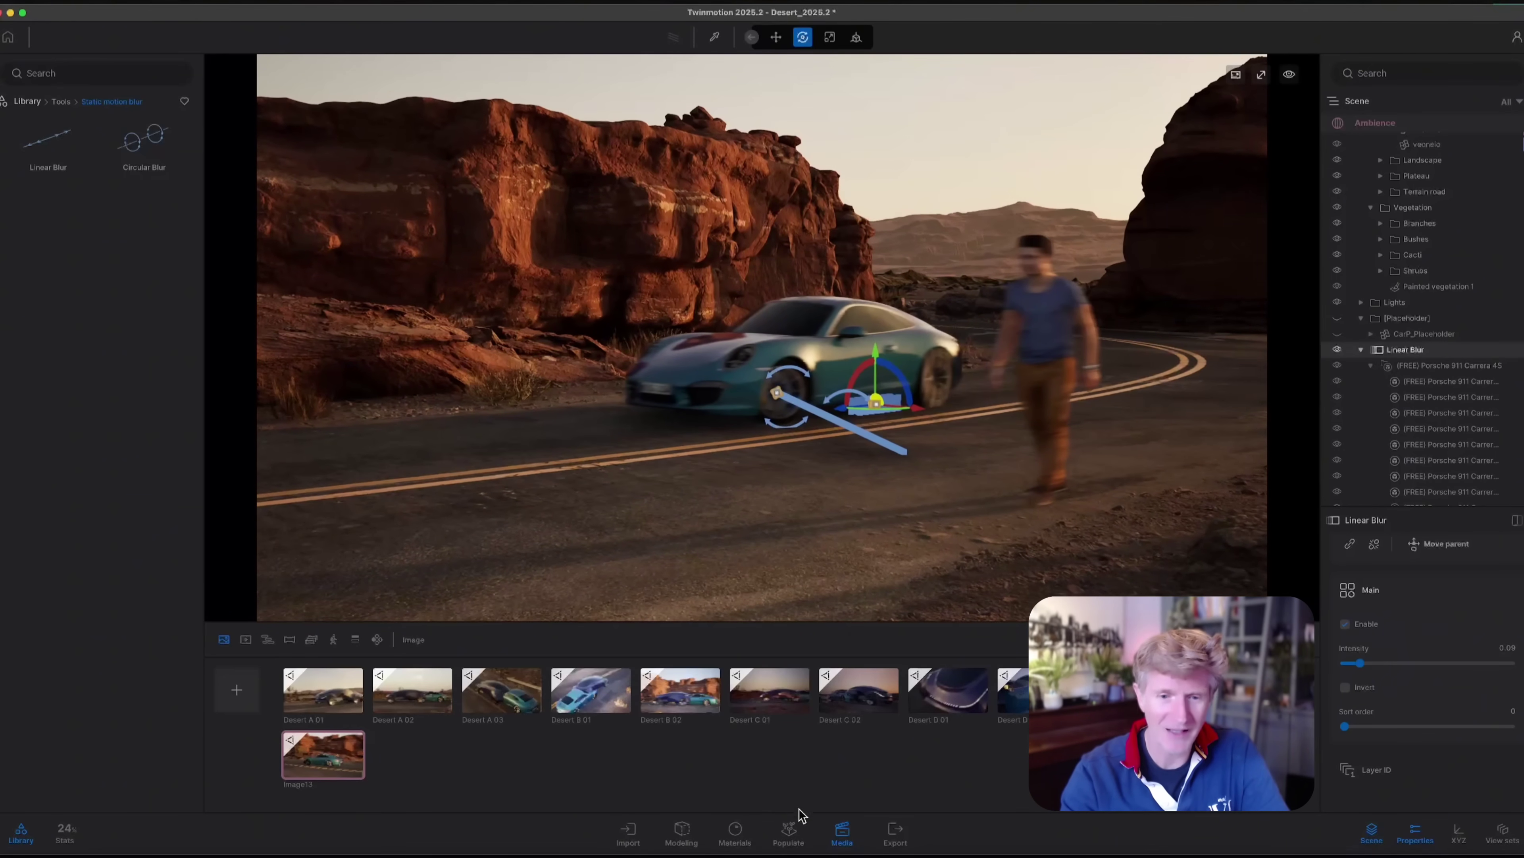
click(235, 692)
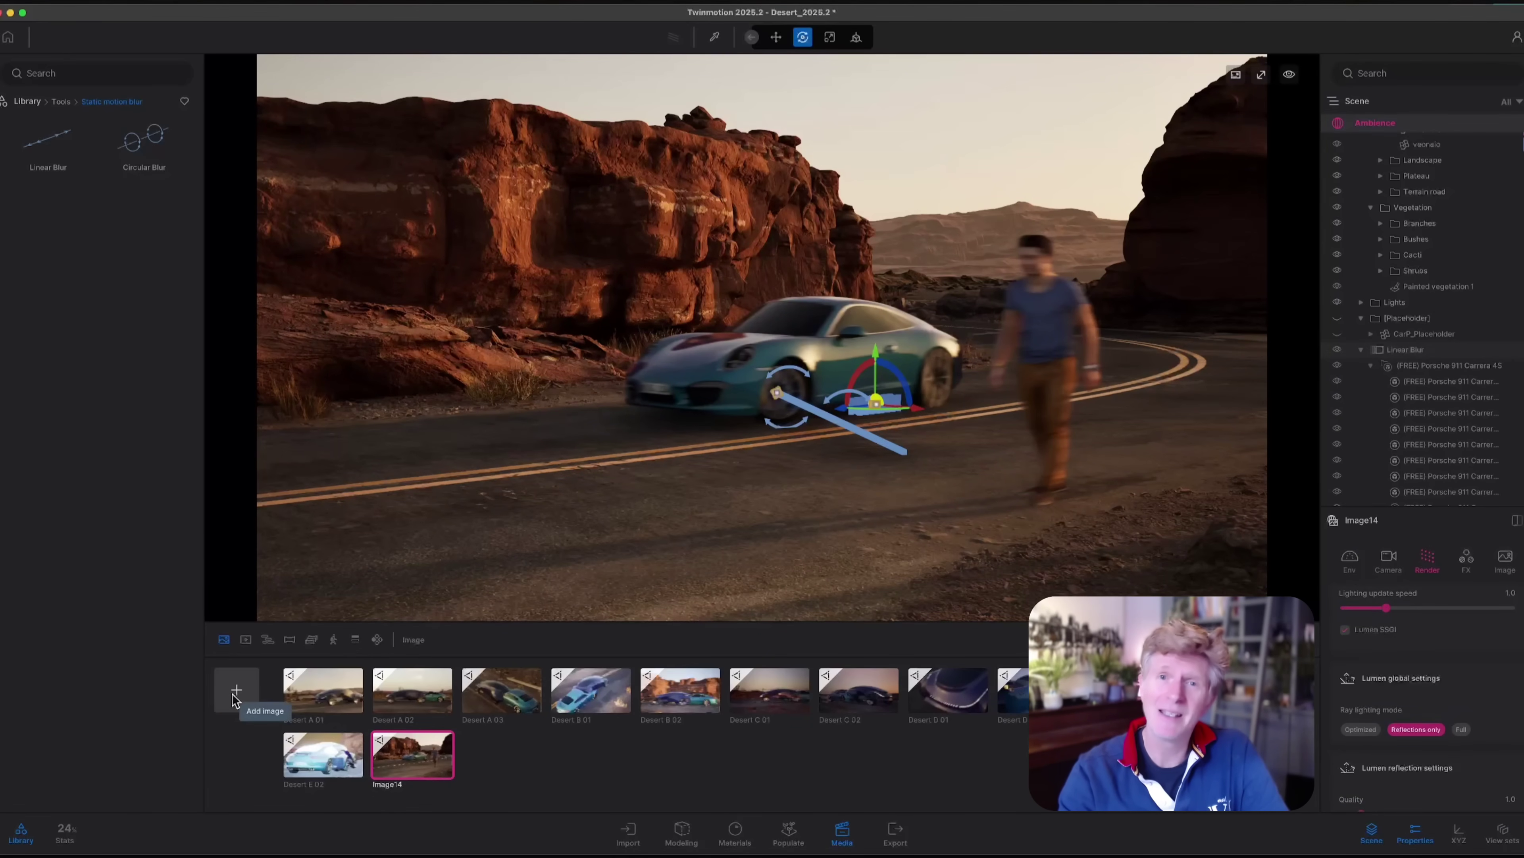
scroll(720, 424, down, 3)
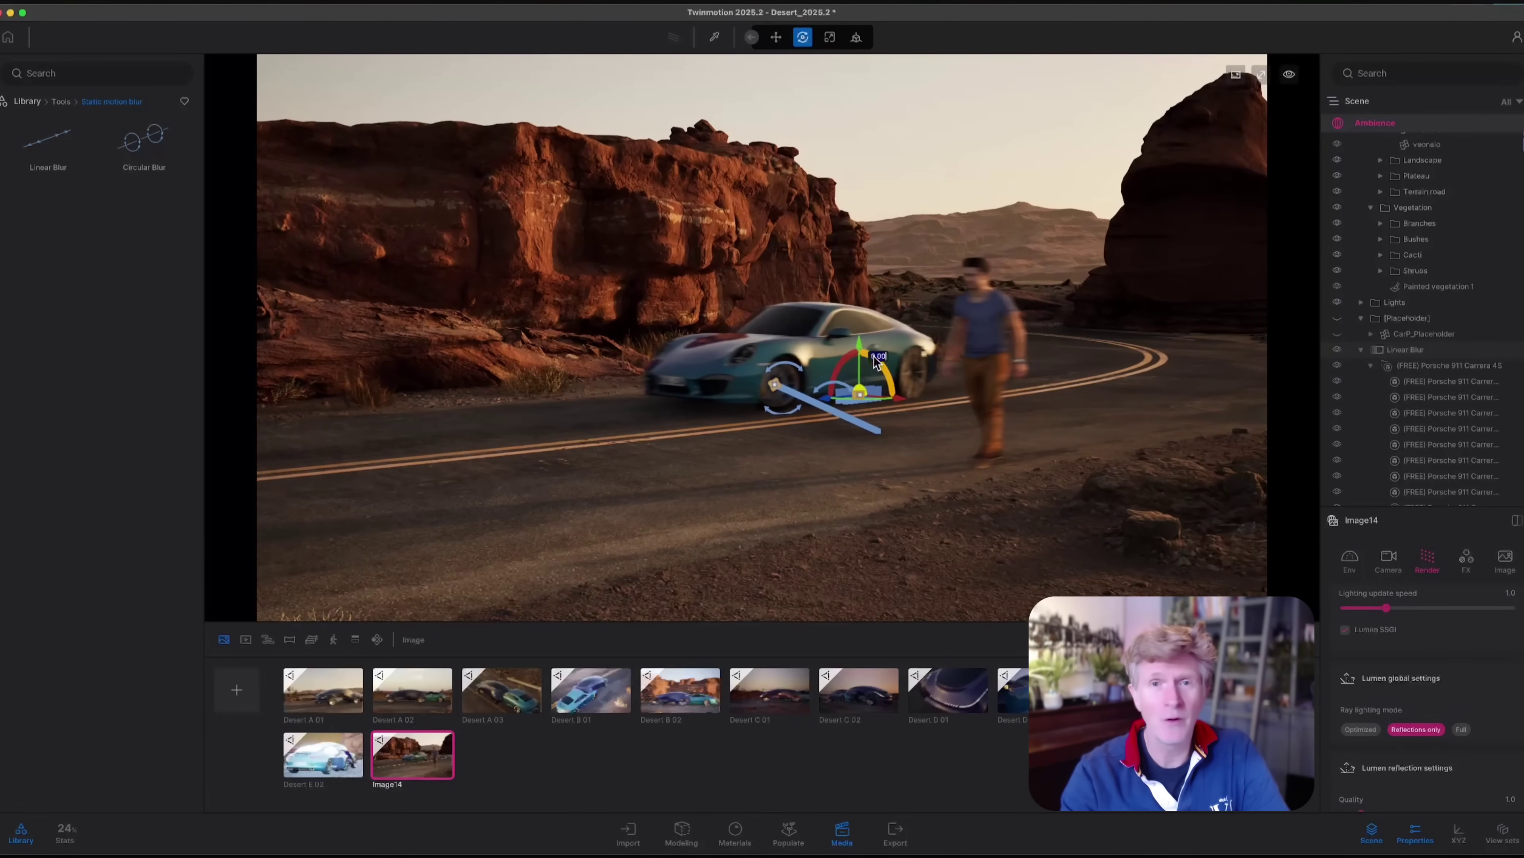